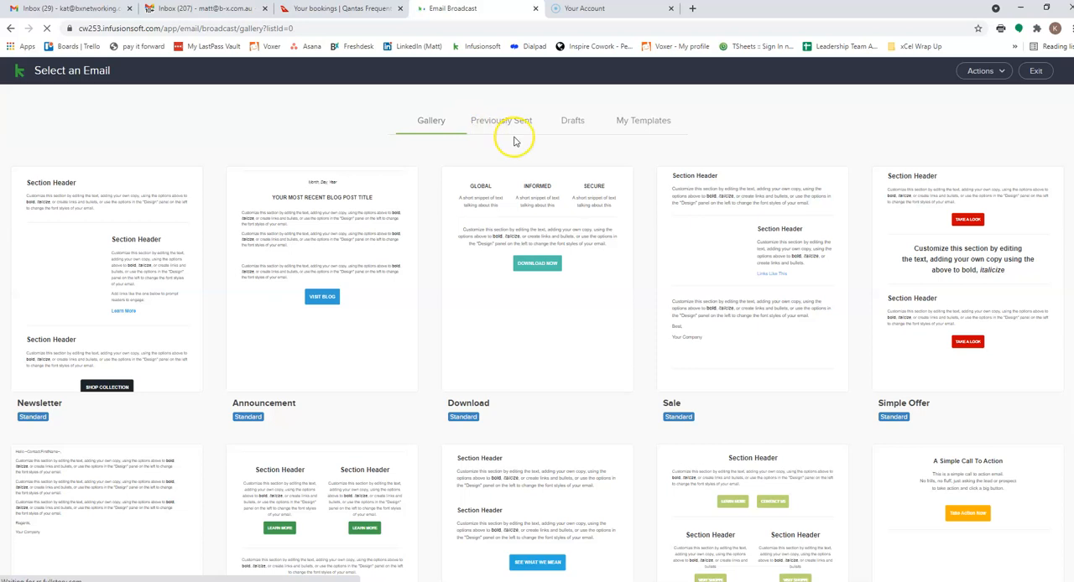
- Start a draft from the previously sent email "Are we catching up this week? There's heaps on!"
{"action": "left_click", "coordinate": [507, 122]}
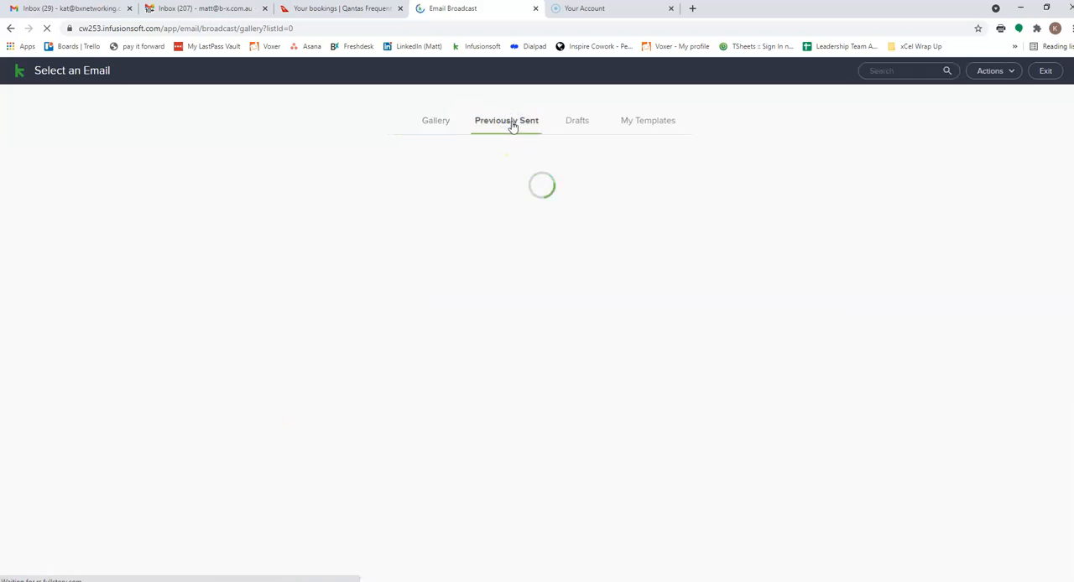
{"action": "left_click", "coordinate": [522, 126]}
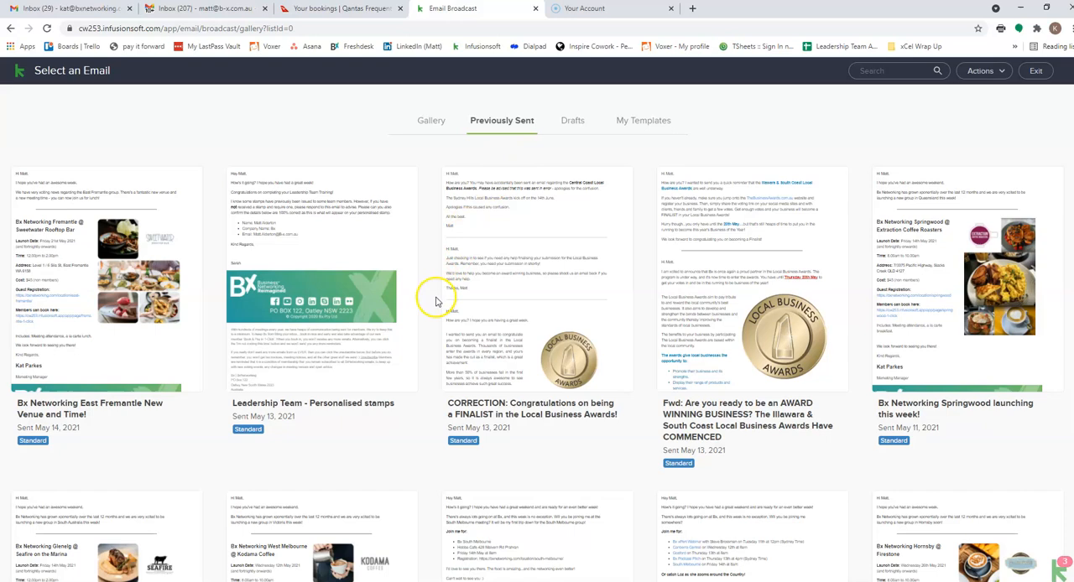
{"action": "mouse_move", "coordinate": [443, 302]}
{"action": "scroll", "coordinate": [546, 364], "scroll_direction": "down", "scroll_amount": 3}
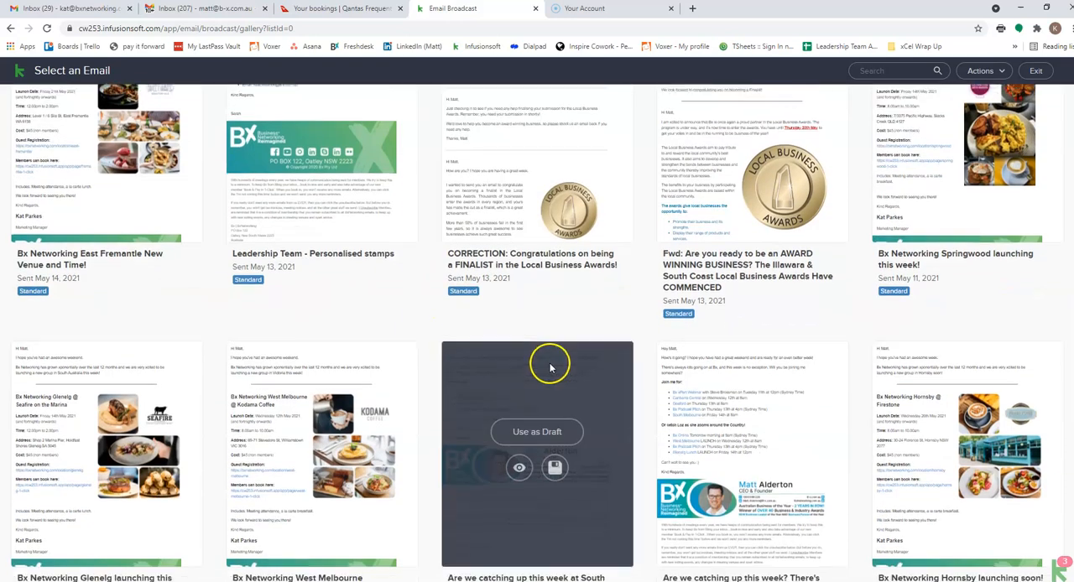
{"action": "left_click", "coordinate": [749, 355]}
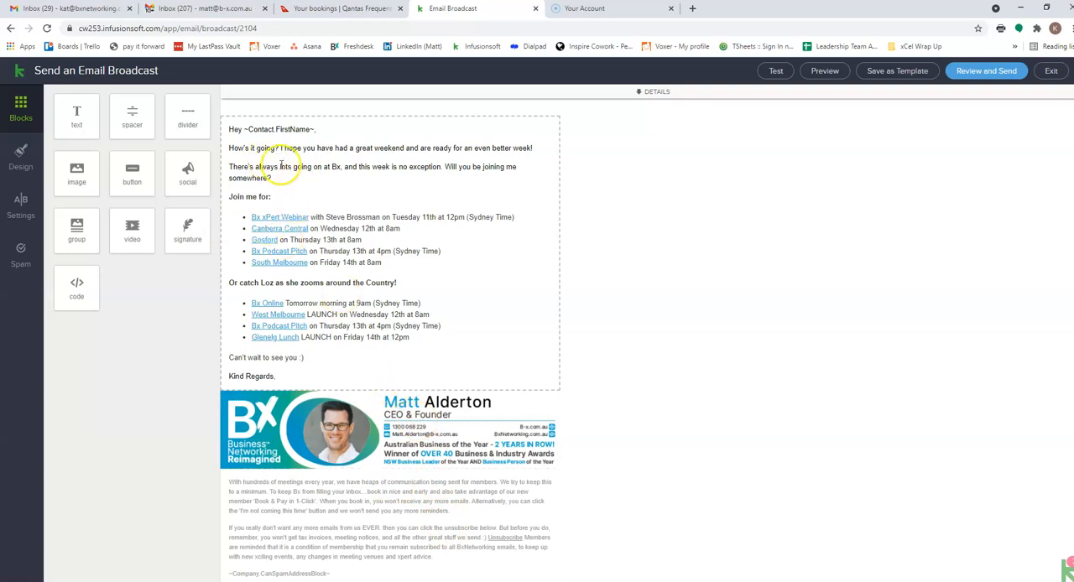
- Change the email's subject line to "Here, there and everywhere this week, will you be joining me?" and collapse the details
{"action": "left_click", "coordinate": [654, 94]}
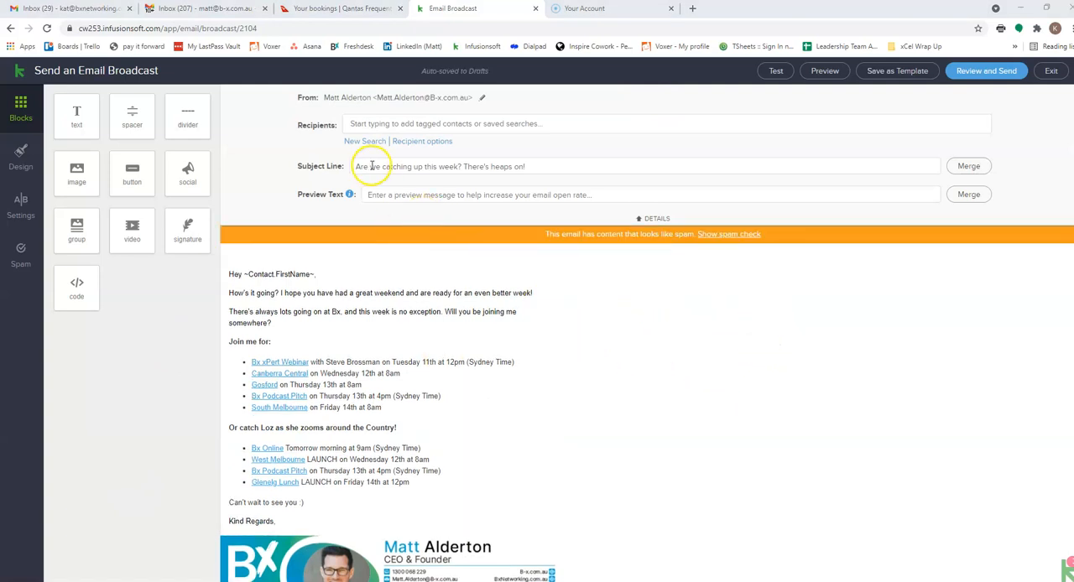
{"action": "left_click", "coordinate": [542, 165]}
{"action": "left_click_drag", "start_coordinate": [515, 163], "coordinate": [370, 166]}
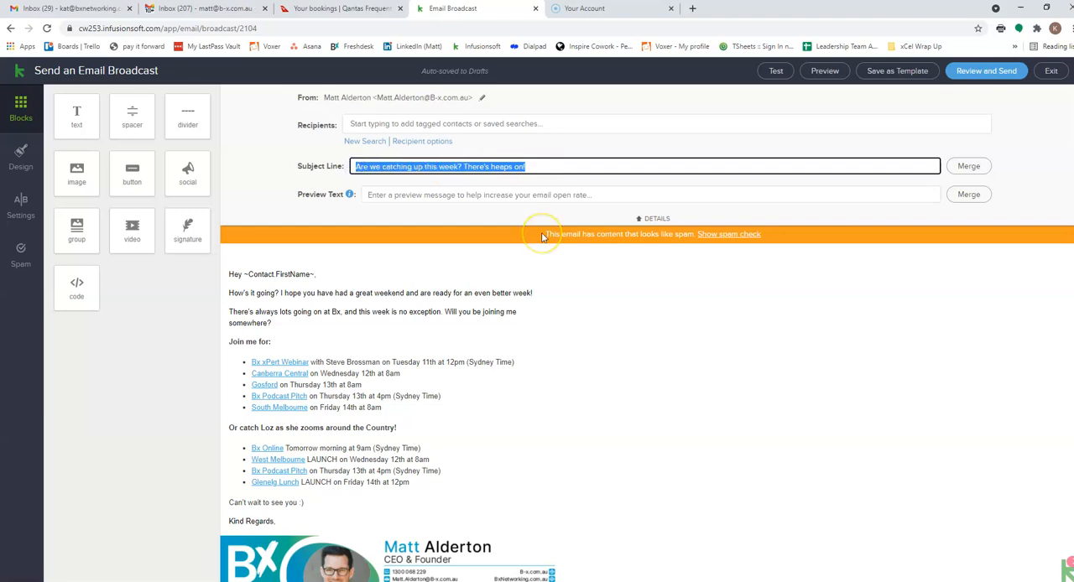
{"action": "type", "text": "He"}
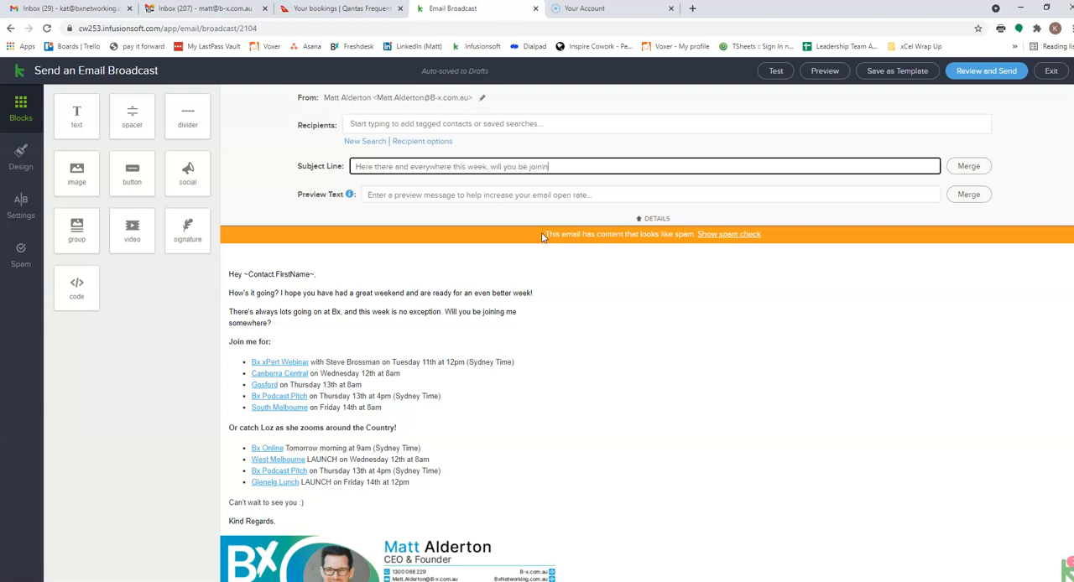
{"action": "left_click", "coordinate": [375, 169]}
{"action": "type", "text": ","}
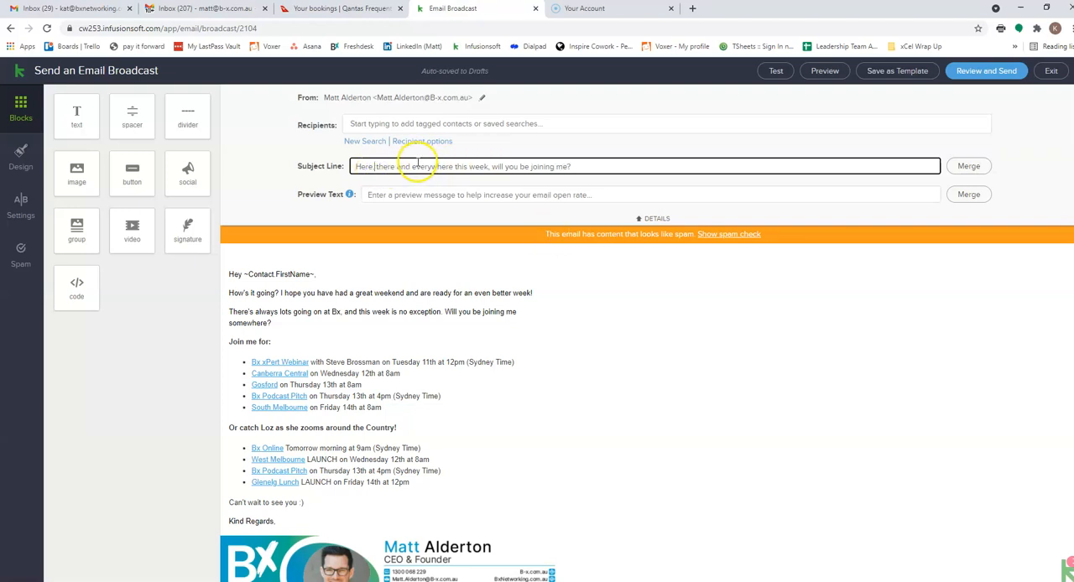
{"action": "scroll", "coordinate": [388, 275], "scroll_direction": "down", "scroll_amount": 1}
{"action": "scroll", "coordinate": [706, 394], "scroll_direction": "up", "scroll_amount": 1}
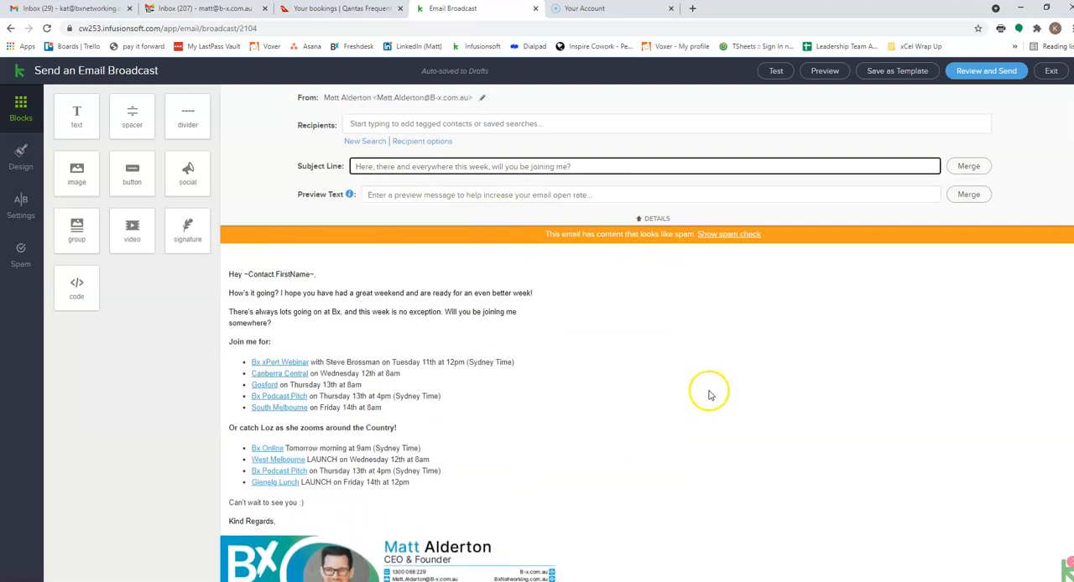
{"action": "left_click", "coordinate": [657, 220]}
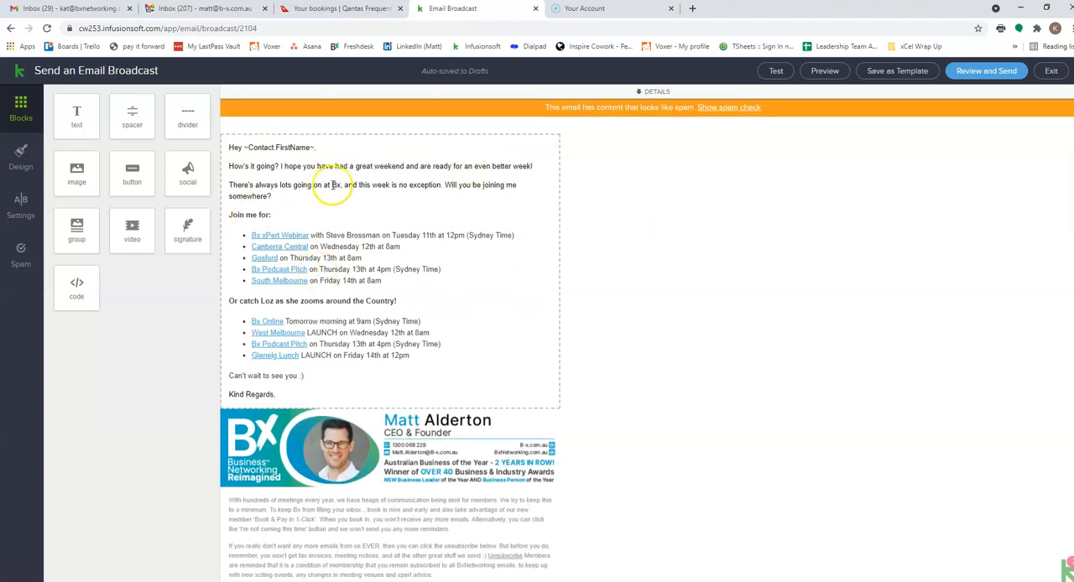
- Replace the first "Join me for" bullet with the text "Bx Online Tomorrow morning at 7am (Sydney Time)"
{"action": "left_click", "coordinate": [413, 229]}
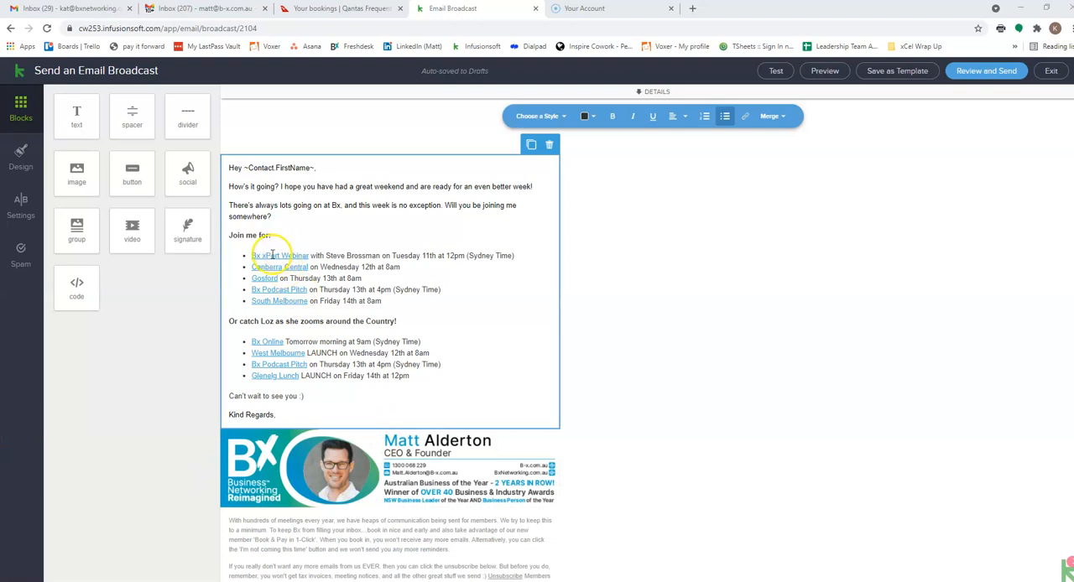
{"action": "left_click_drag", "start_coordinate": [252, 255], "coordinate": [467, 256]}
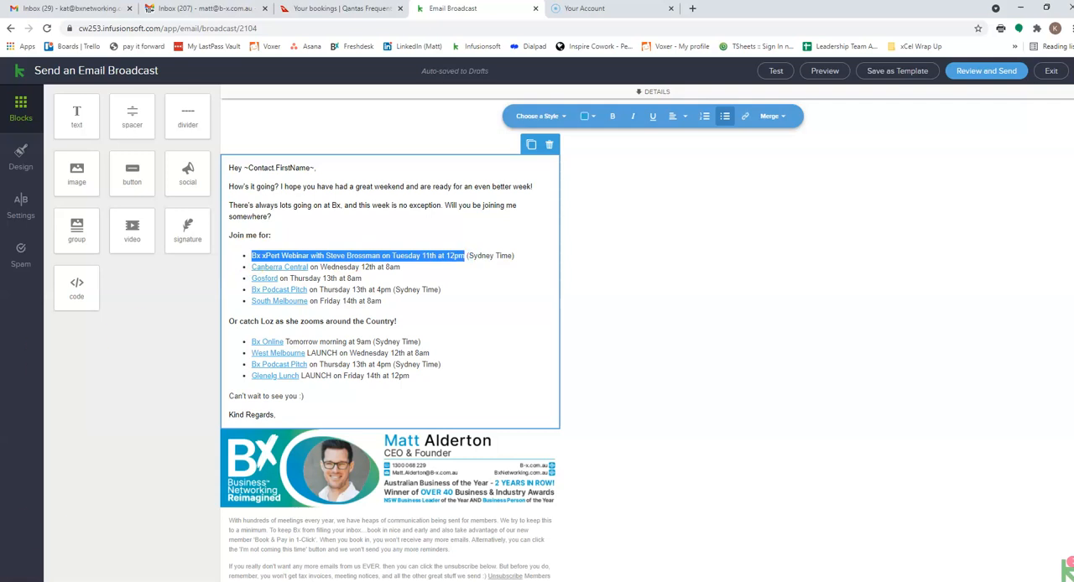
{"action": "type", "text": "Bx"}
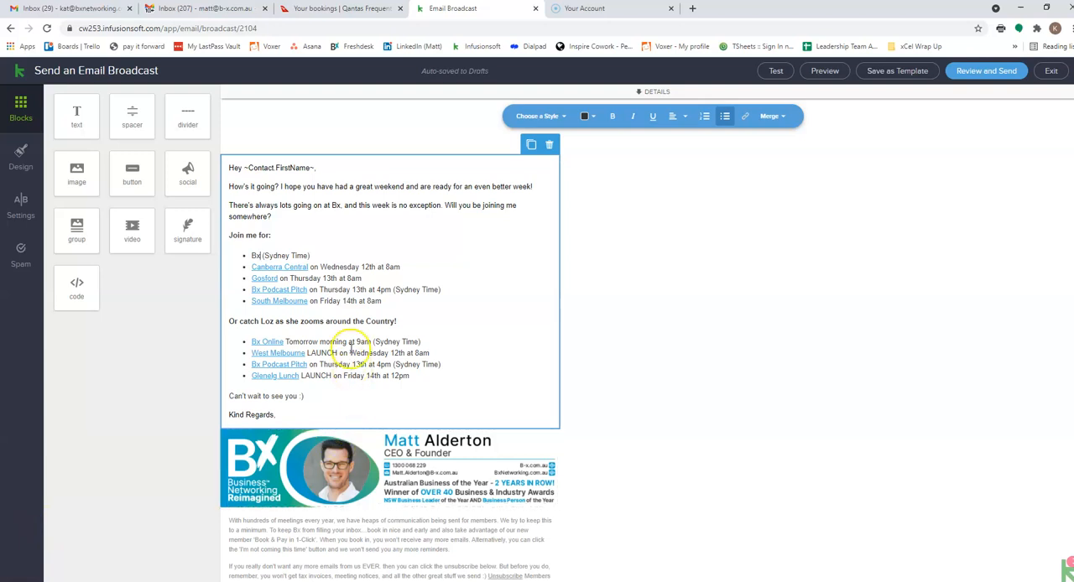
{"action": "left_click_drag", "start_coordinate": [418, 342], "coordinate": [258, 342]}
{"action": "key", "text": "ctrl+c"}
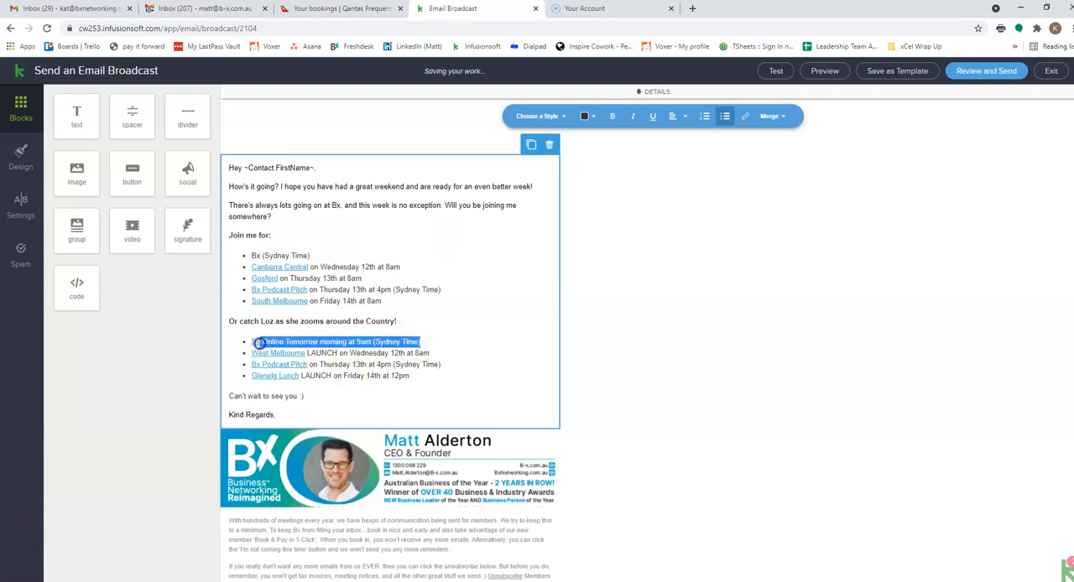
{"action": "left_click_drag", "start_coordinate": [252, 255], "coordinate": [308, 252]}
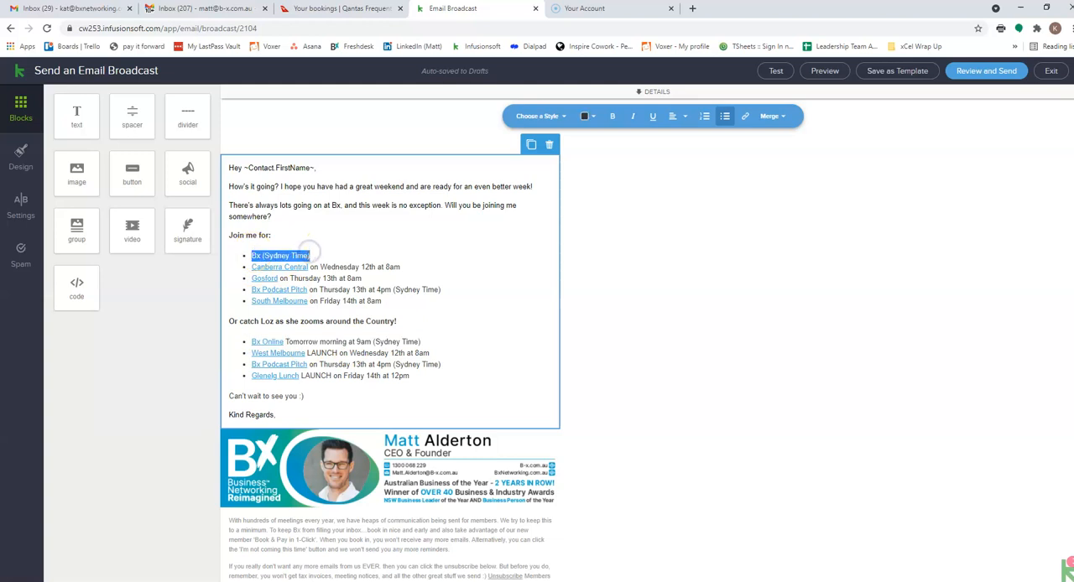
{"action": "key", "text": "ctrl+v"}
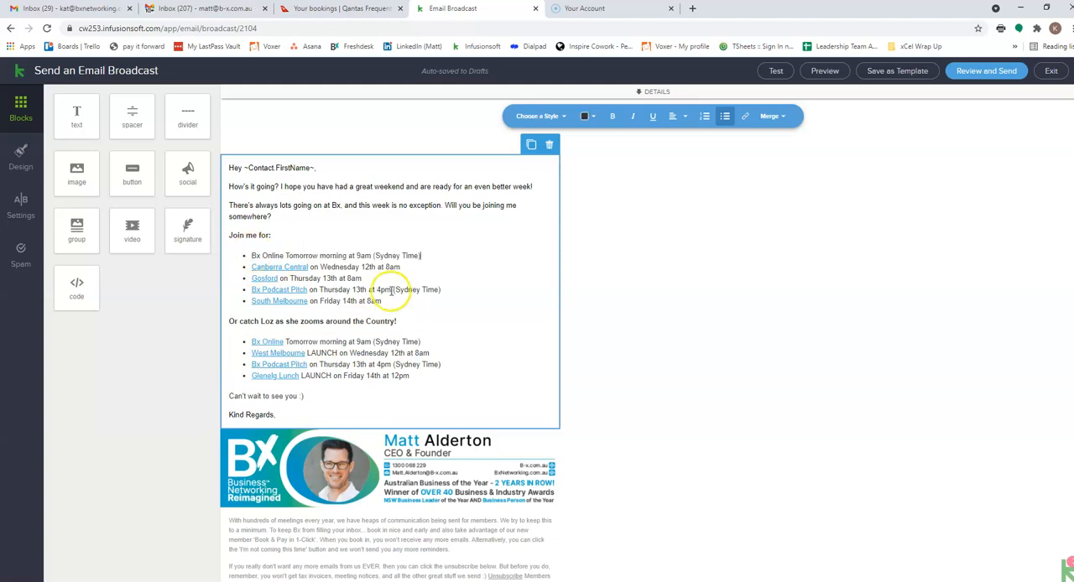
{"action": "left_click", "coordinate": [271, 343]}
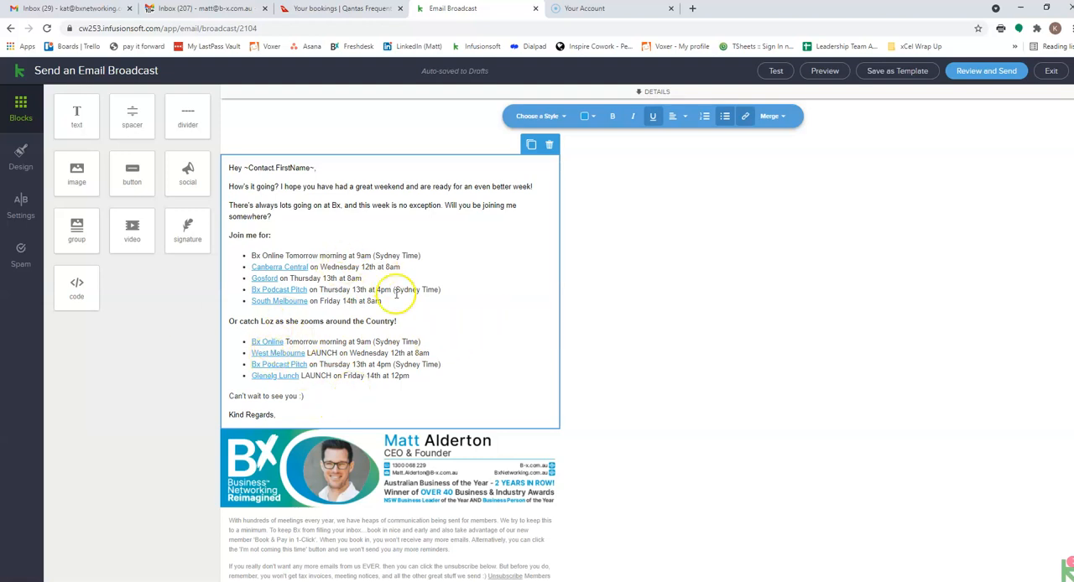
{"action": "left_click", "coordinate": [358, 254]}
{"action": "type", "text": "7"}
{"action": "left_click", "coordinate": [432, 278]}
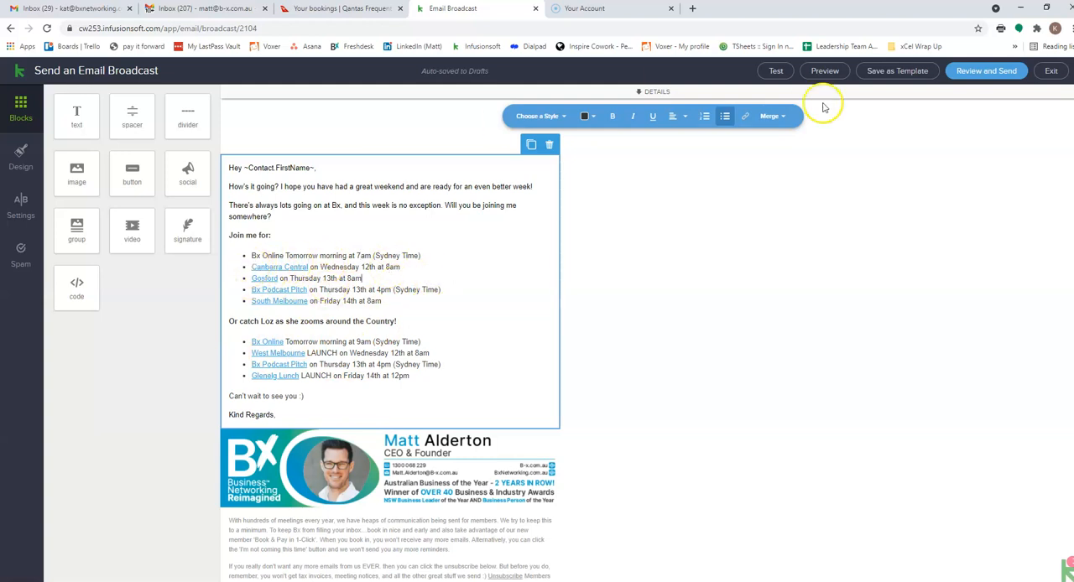
- Find Bitly in a new browser tab and log in with the company owner's Google account
{"action": "left_click", "coordinate": [692, 9]}
{"action": "type", "text": "bitly"}
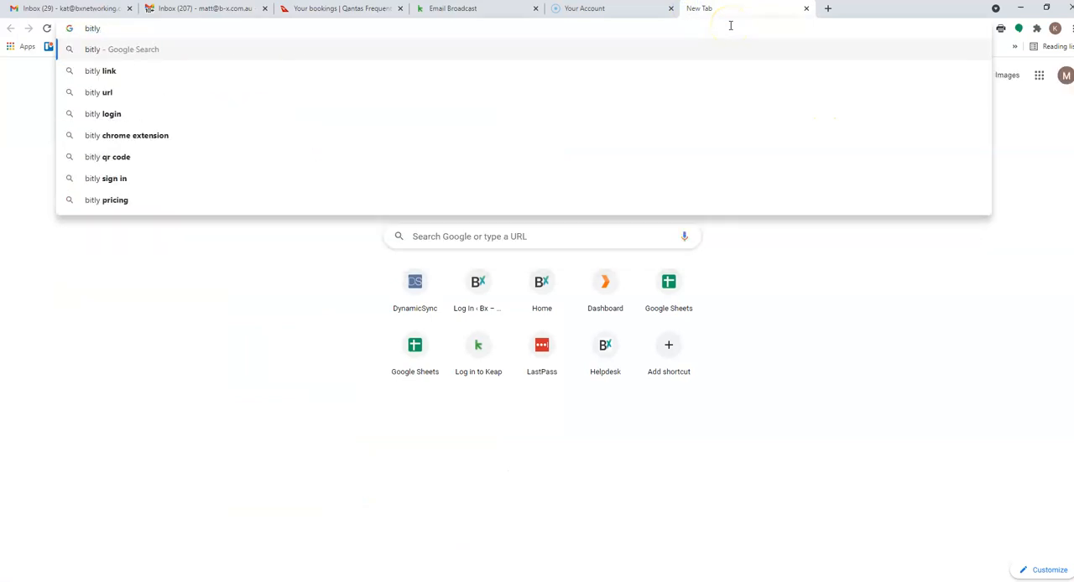
{"action": "key", "text": "Return"}
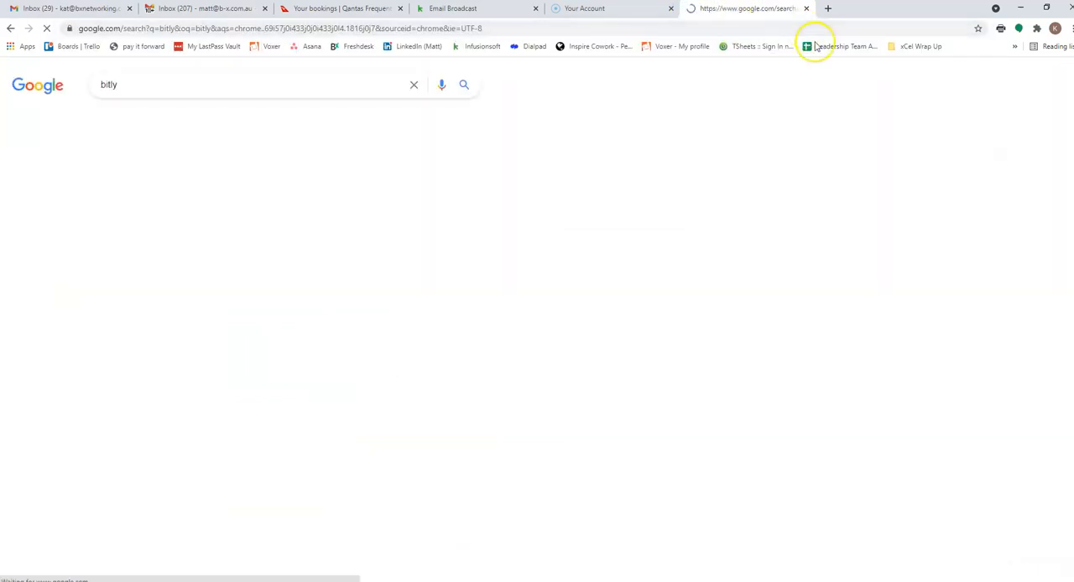
{"action": "left_click", "coordinate": [120, 181]}
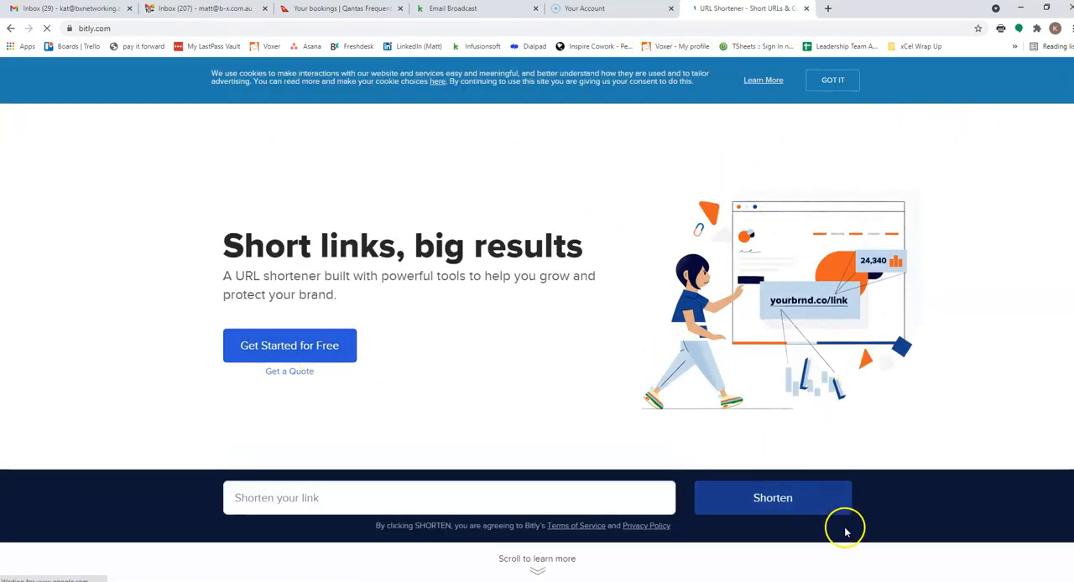
{"action": "left_click", "coordinate": [700, 124]}
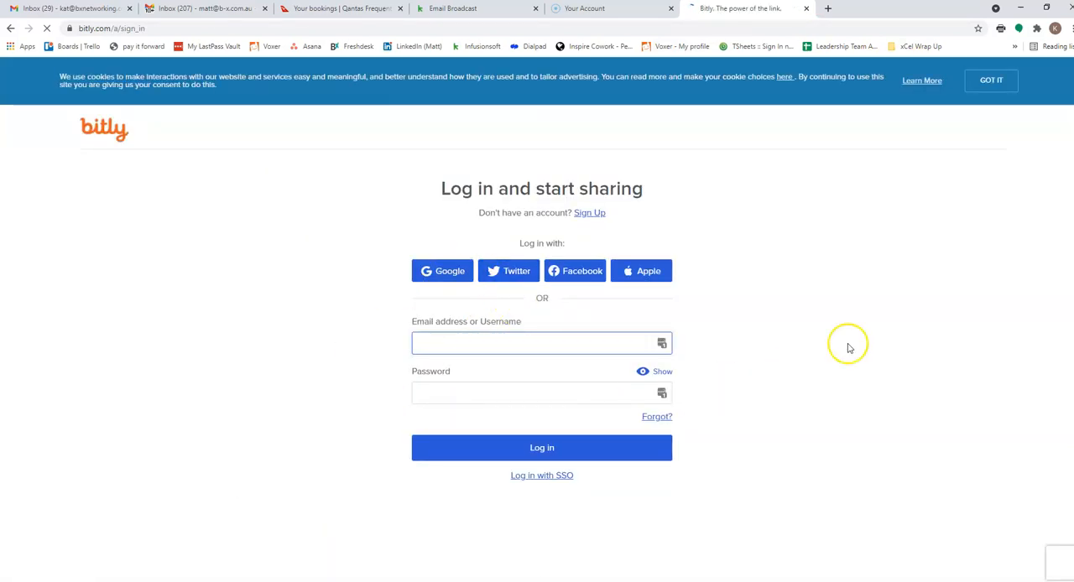
{"action": "left_click", "coordinate": [457, 280]}
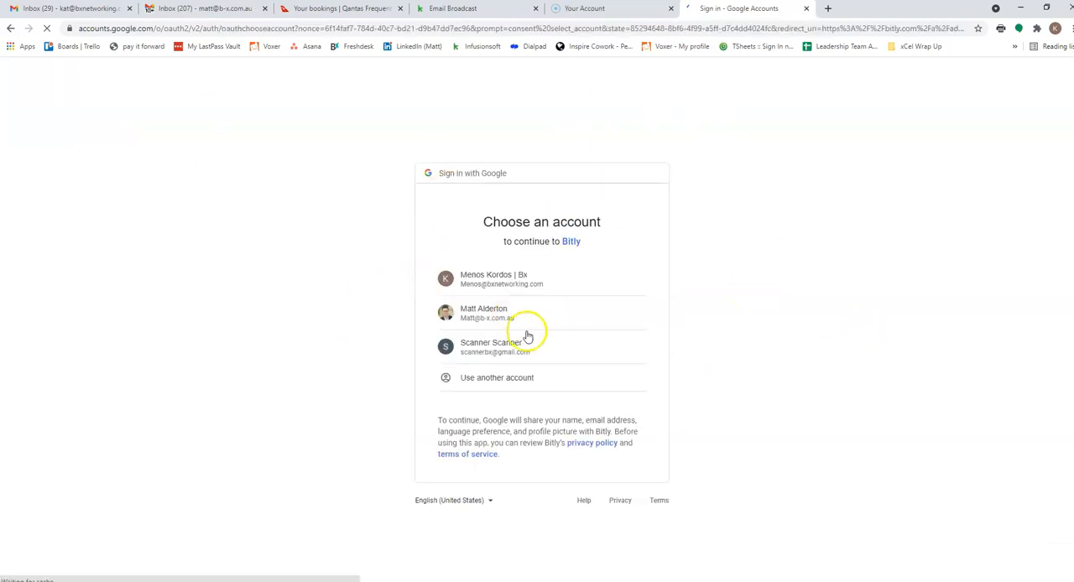
{"action": "left_click", "coordinate": [539, 316]}
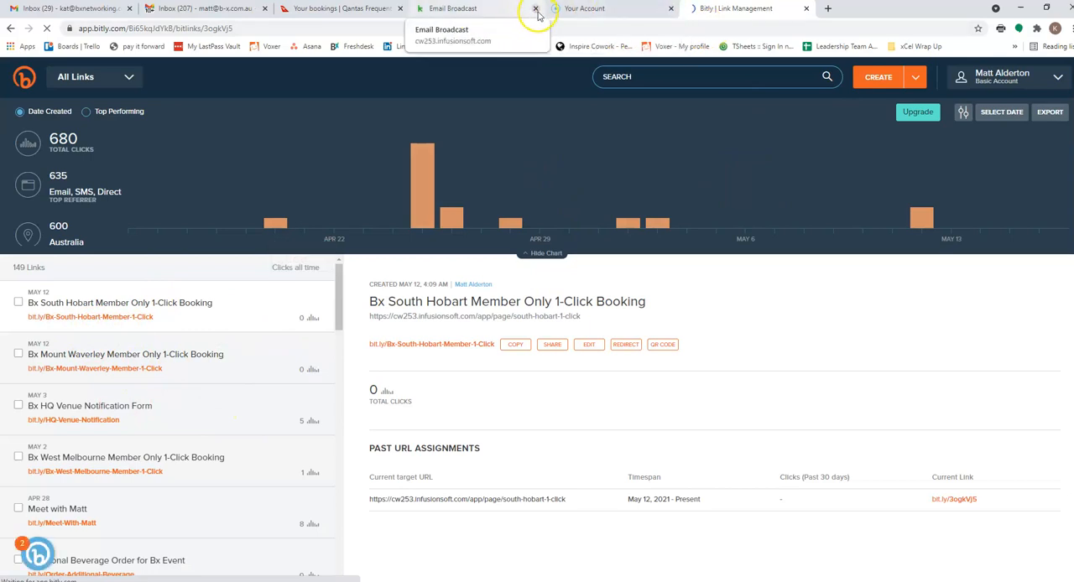
- Back in the email broadcast, change the Canberra Central bullet to "Sydney Hills on Wednesday 19th at 8am"
{"action": "left_click", "coordinate": [474, 10]}
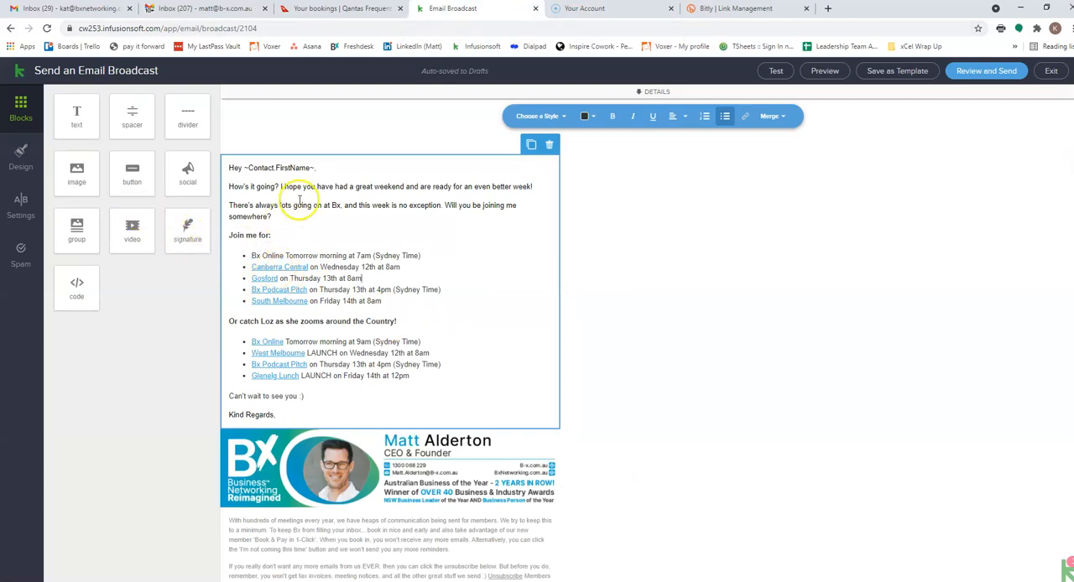
{"action": "left_click_drag", "start_coordinate": [252, 267], "coordinate": [317, 267]}
{"action": "type", "text": "Sydney H"}
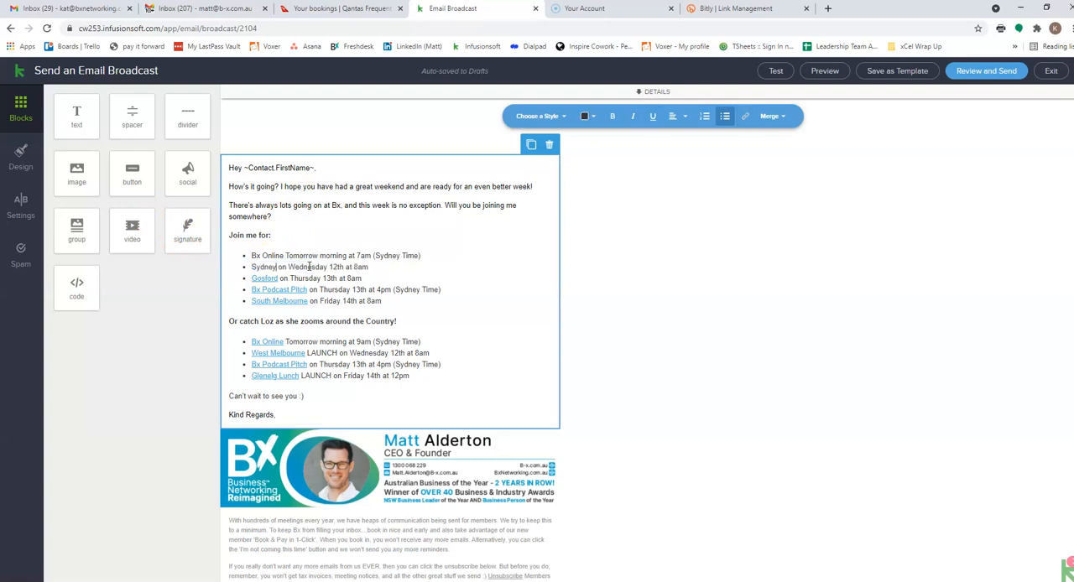
{"action": "type", "text": "ills"}
{"action": "left_click", "coordinate": [355, 267]}
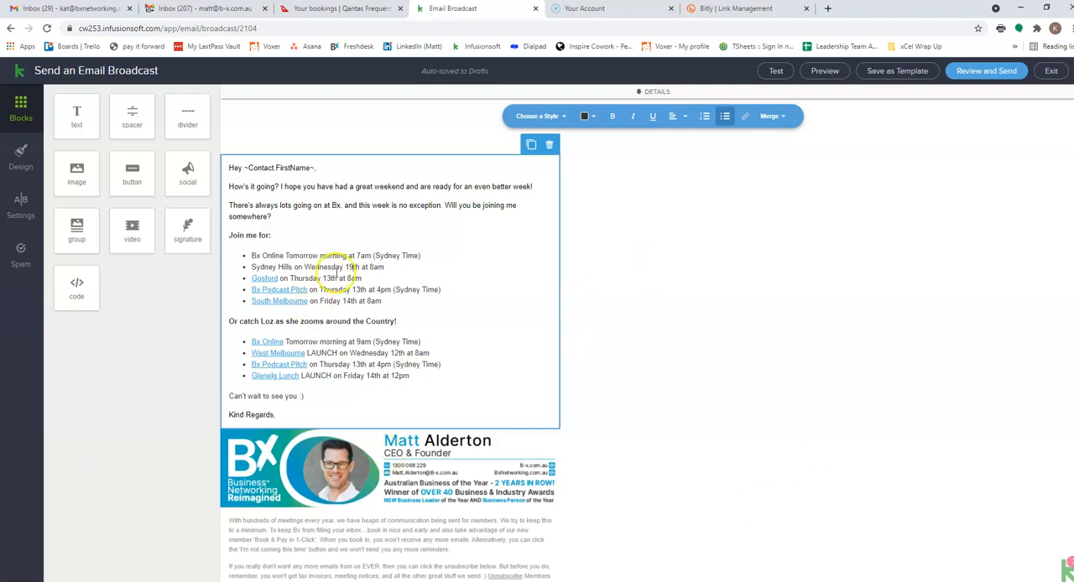
- Add a bullet below the Sydney Hills item containing a copy of the 7am Bx Online line
{"action": "left_click", "coordinate": [392, 266]}
{"action": "key", "text": "Return"}
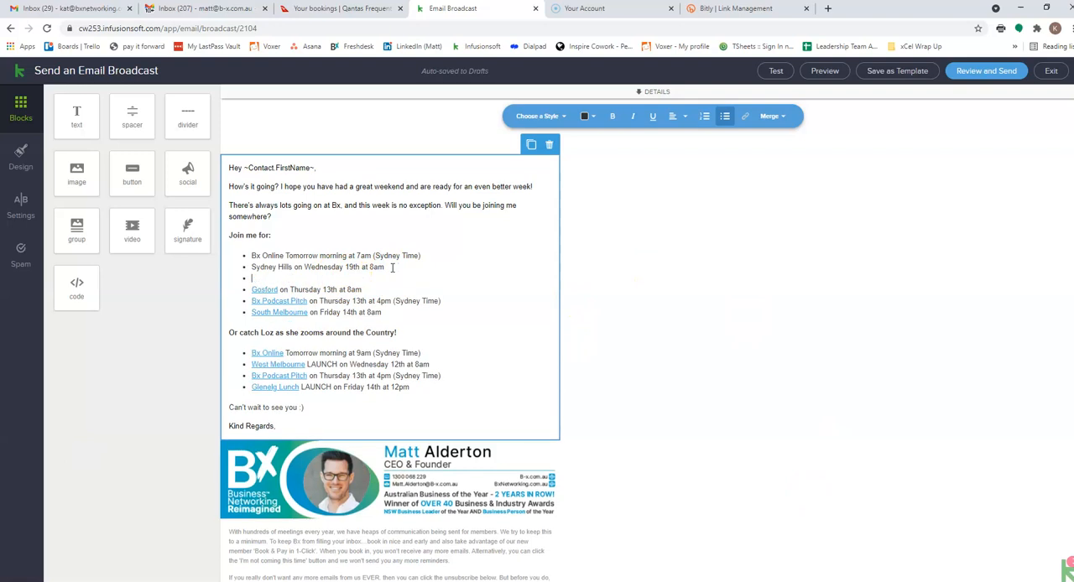
{"action": "triple_click", "coordinate": [287, 255]}
{"action": "key", "text": "ctrl+c"}
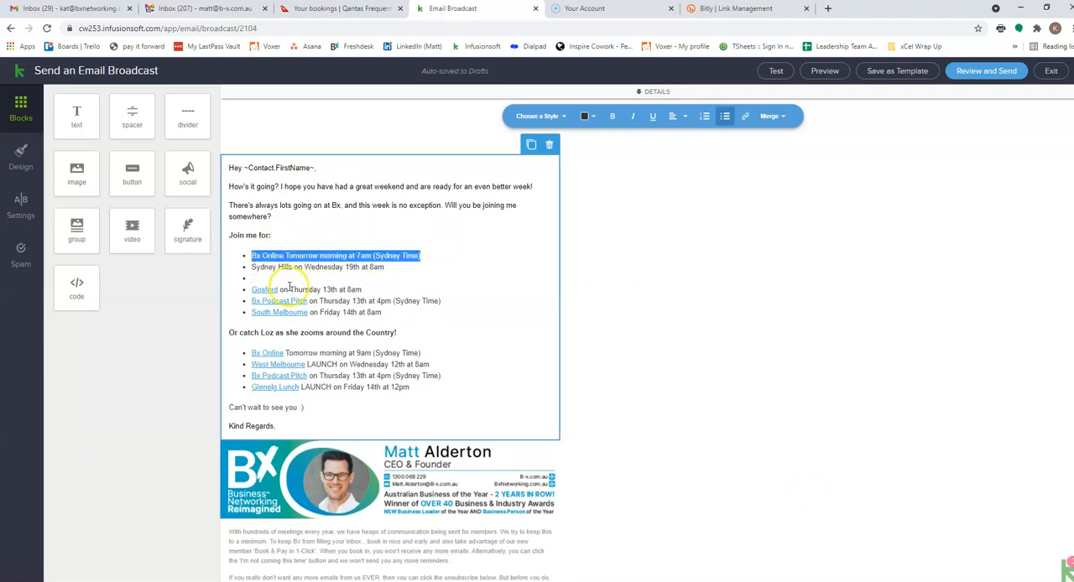
{"action": "left_click", "coordinate": [280, 278]}
{"action": "key", "text": "ctrl+v"}
{"action": "left_click", "coordinate": [286, 280]}
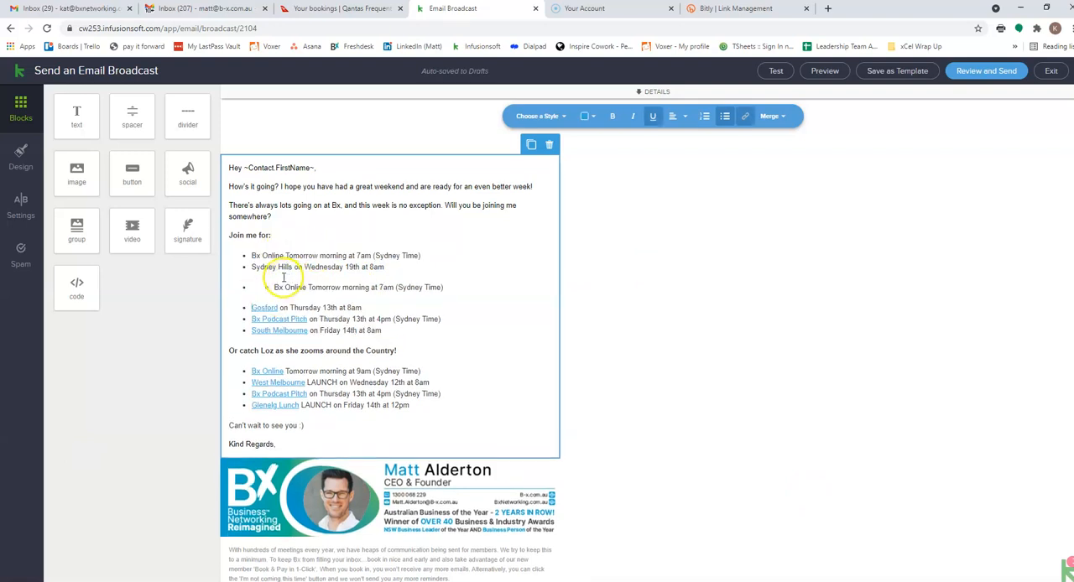
{"action": "key", "text": "ctrl+z"}
{"action": "key", "text": "ctrl+v"}
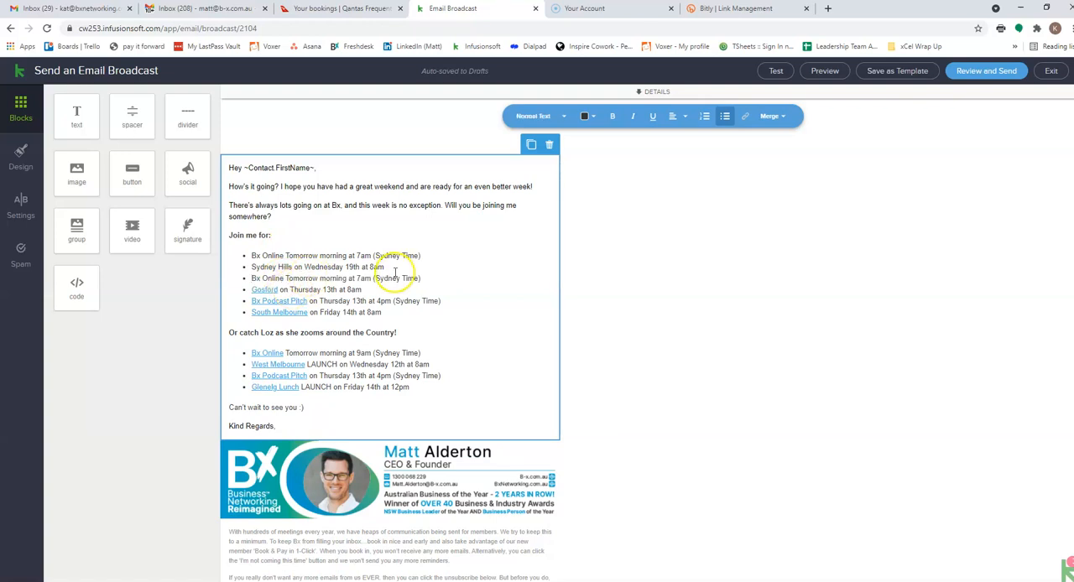
- Reword the copied bullet to "Bx Online Wednesday at 1pm (Sydney Time)"
{"action": "double_click", "coordinate": [300, 278]}
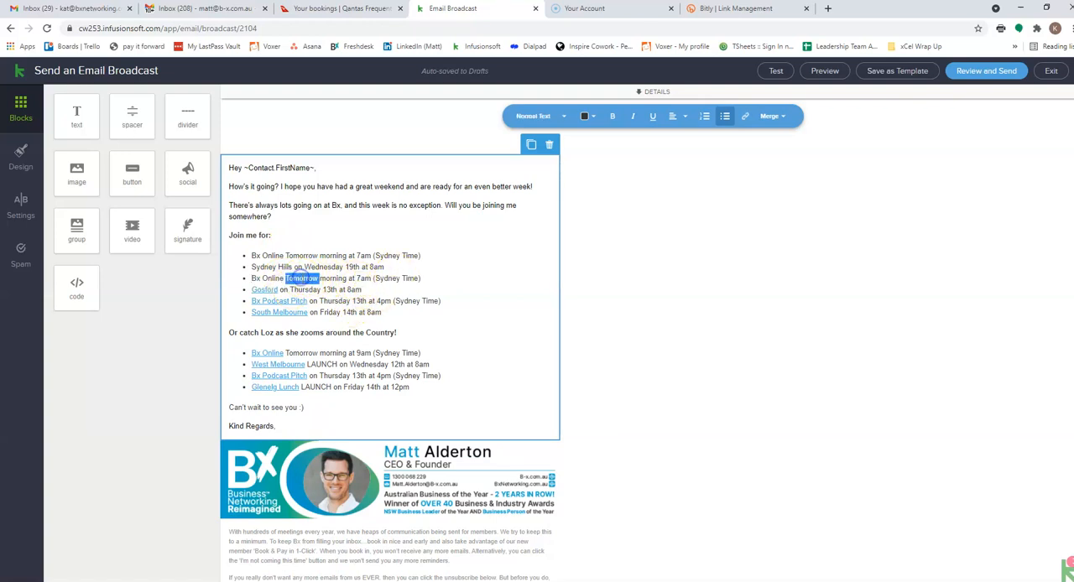
{"action": "type", "text": "Wednesday"}
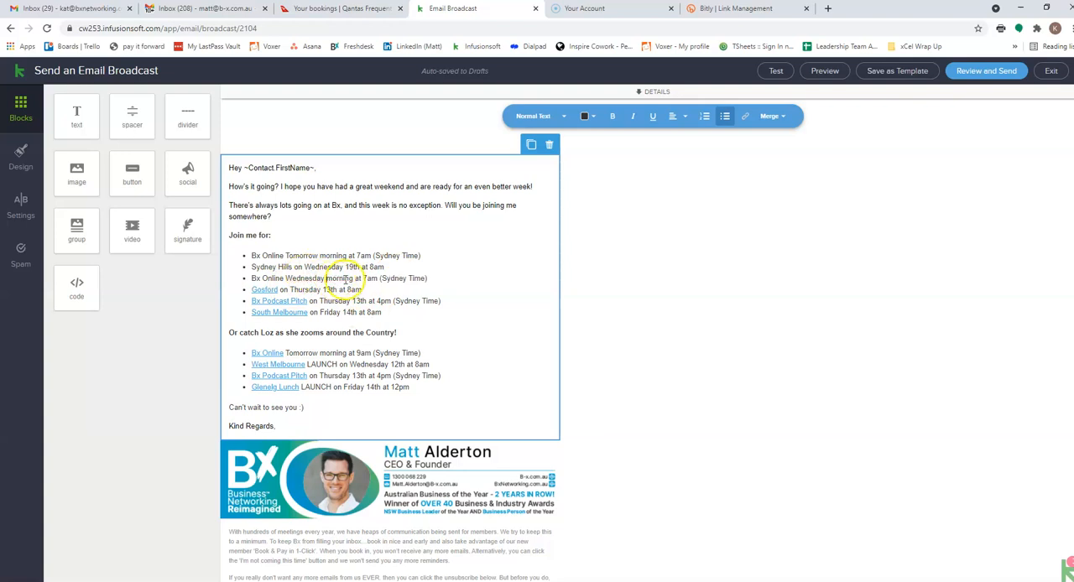
{"action": "left_click_drag", "start_coordinate": [327, 279], "coordinate": [380, 277]}
{"action": "type", "text": "at"}
{"action": "type", "text": "1pm"}
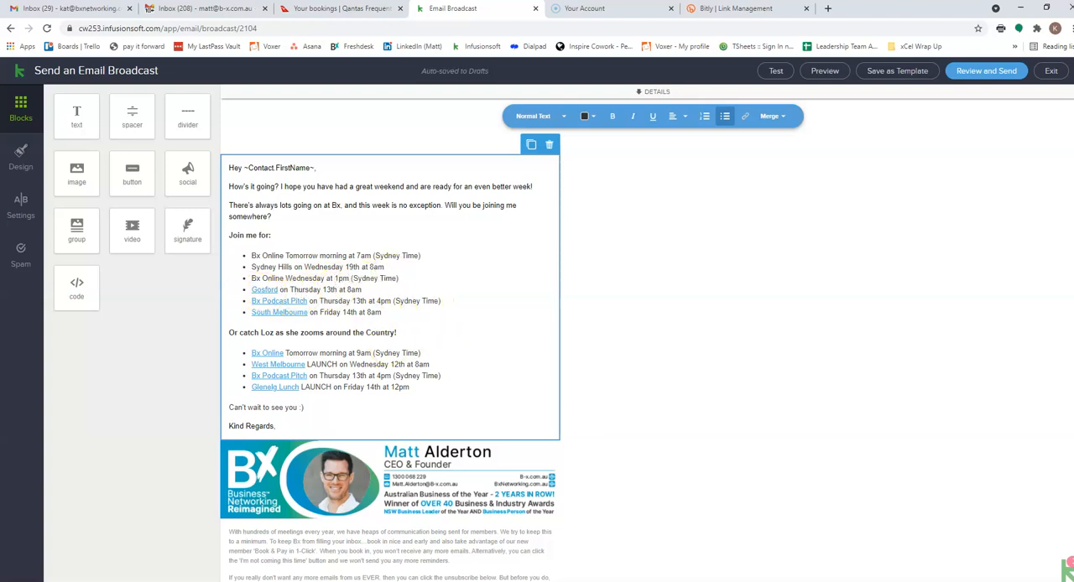
- Replace "Gosford" with "Alexandria" in the Thursday 8am bullet, correcting its spelling
{"action": "double_click", "coordinate": [256, 290]}
{"action": "type", "text": "Alexandria"}
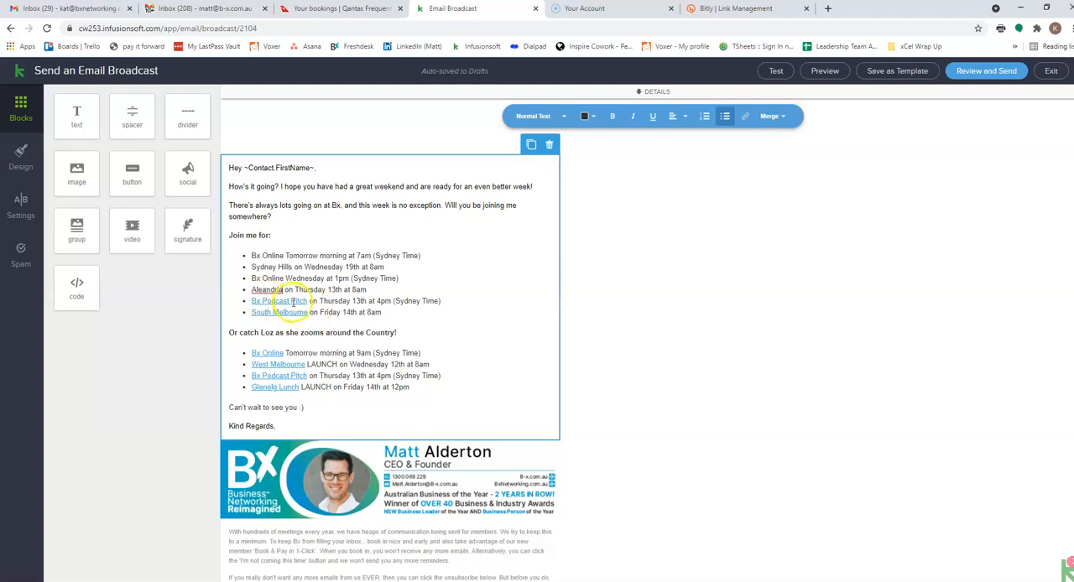
{"action": "right_click", "coordinate": [277, 291]}
{"action": "left_click", "coordinate": [307, 299]}
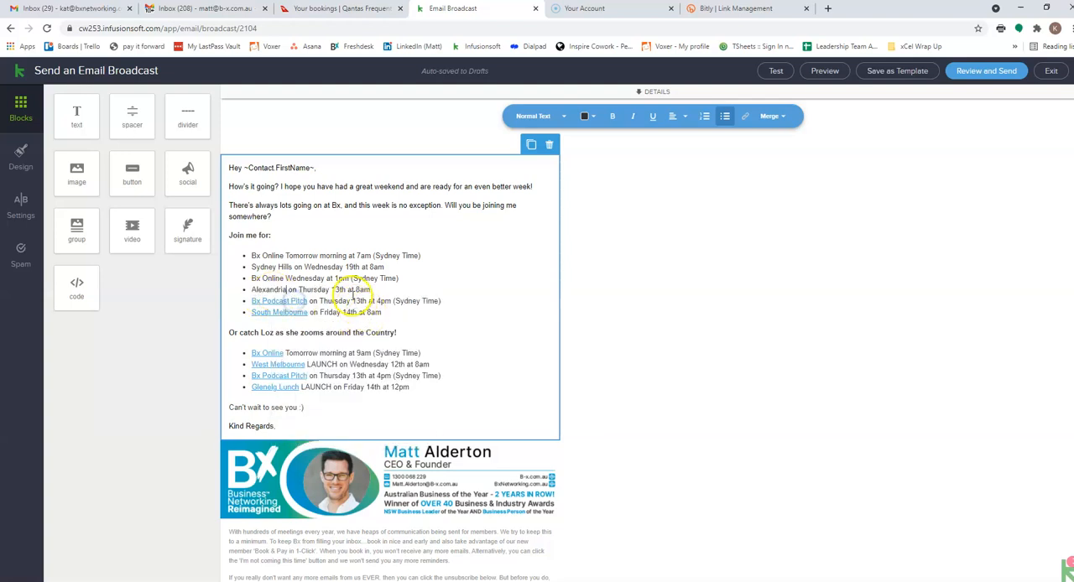
- Add "19th" to the 1pm Bx Online bullet's date and set the Alexandria bullet's date to Thursday 20th
{"action": "left_click", "coordinate": [327, 278]}
{"action": "type", "text": "19th"}
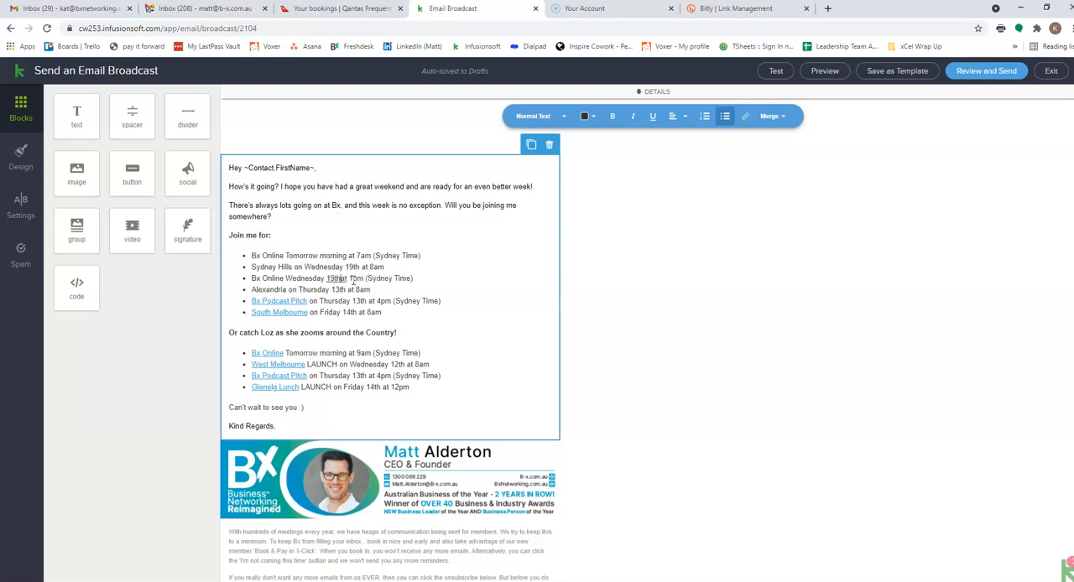
{"action": "left_click", "coordinate": [340, 288]}
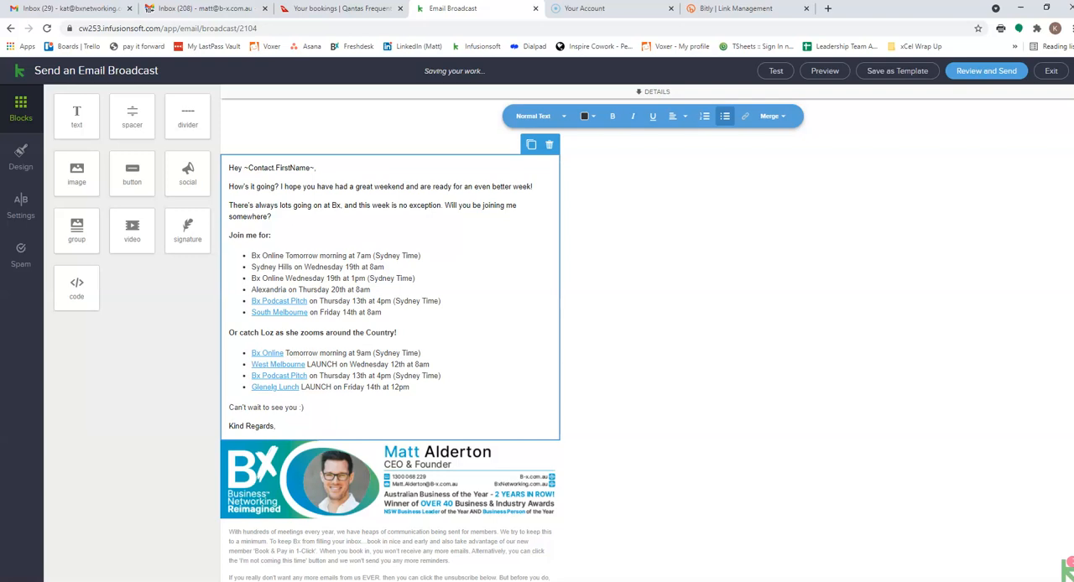
- Change the Bx Podcast Pitch bullet under "Join me for:" to "Bx Hour of Power on Thursday 20th at 4pm (Sydney Time)"
{"action": "left_click", "coordinate": [263, 301]}
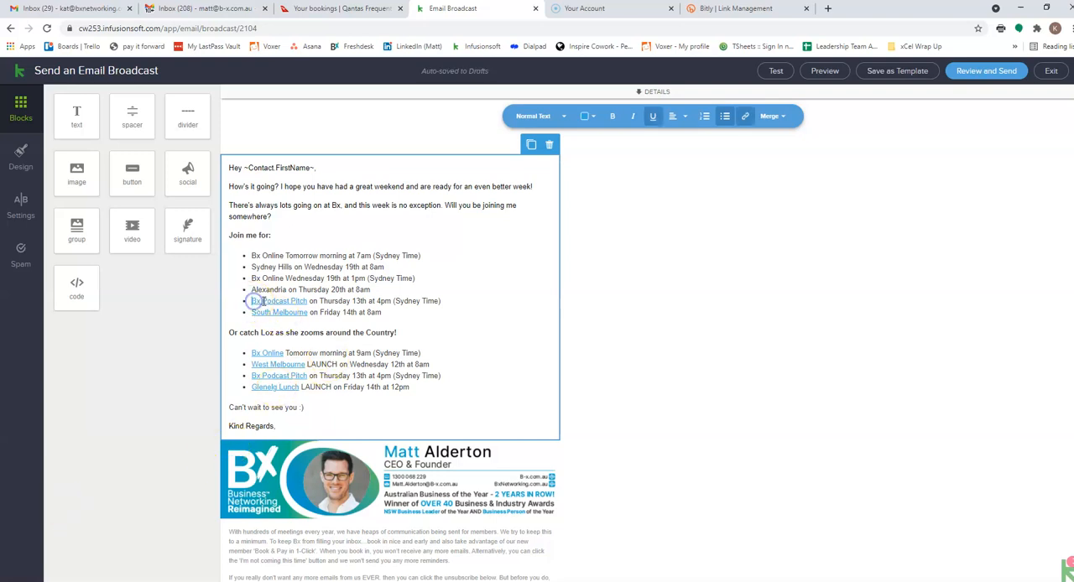
{"action": "left_click_drag", "start_coordinate": [262, 301], "coordinate": [307, 301]}
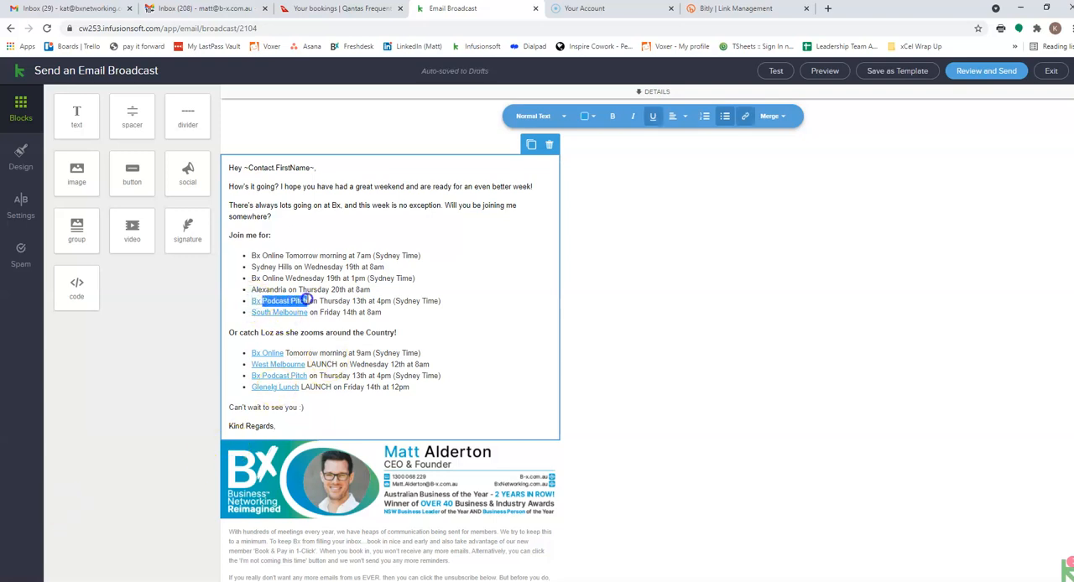
{"action": "type", "text": "House of Power"}
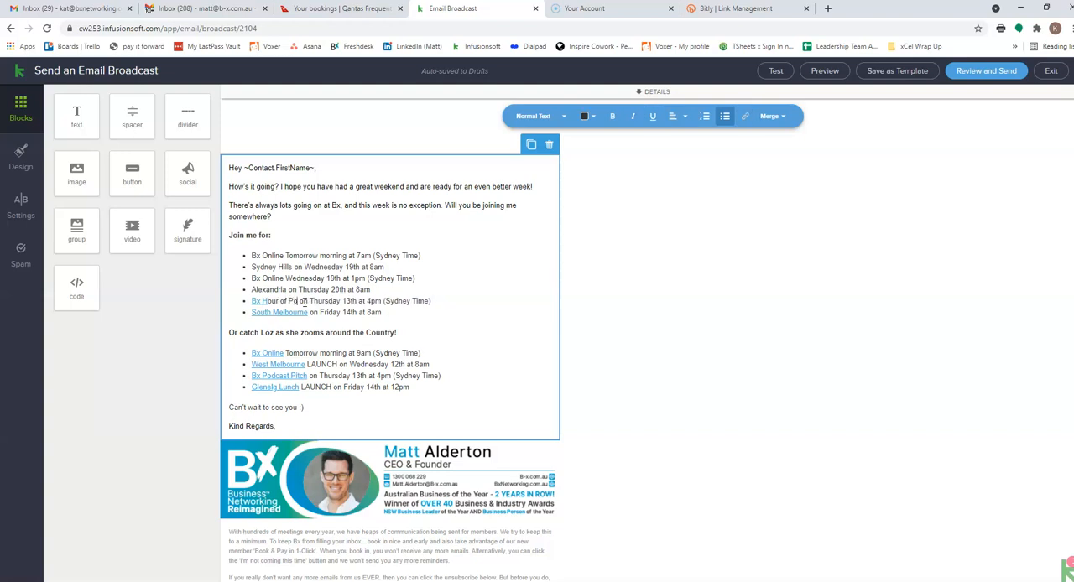
{"action": "left_click", "coordinate": [296, 303]}
{"action": "key", "text": "BackSpace"}
{"action": "key", "text": "BackSpace"}
{"action": "type", "text": "r"}
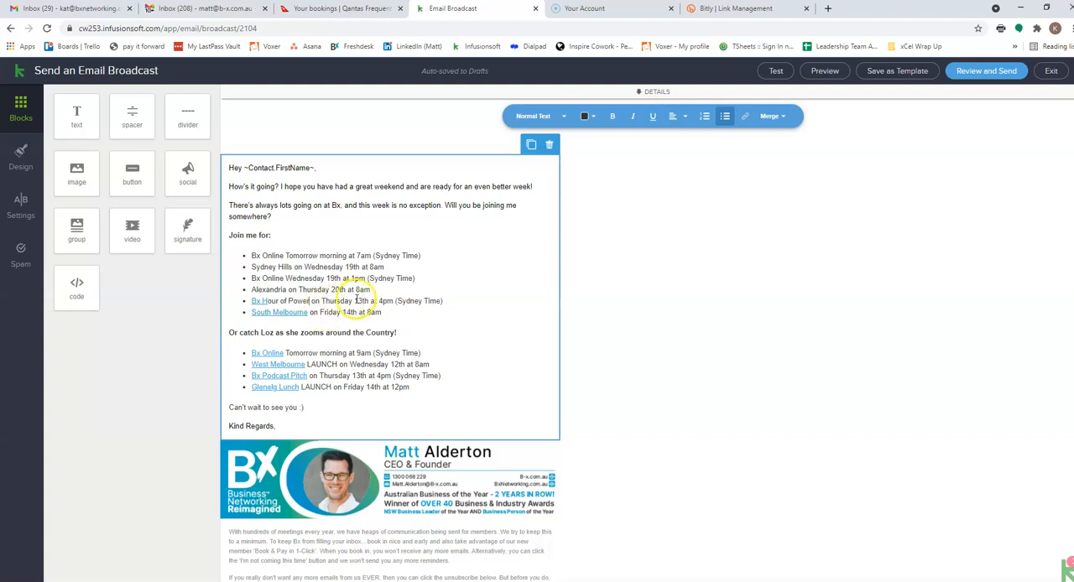
{"action": "left_click", "coordinate": [359, 300]}
{"action": "key", "text": "BackSpace"}
{"action": "key", "text": "BackSpace"}
{"action": "type", "text": "20"}
{"action": "left_click", "coordinate": [349, 278]}
- Change the South Melbourne bullet to "Gold Coast (Burleigh Heads) on Friday 21st at 8am"
{"action": "left_click_drag", "start_coordinate": [252, 312], "coordinate": [318, 312]}
{"action": "type", "text": "Gold Coast "}
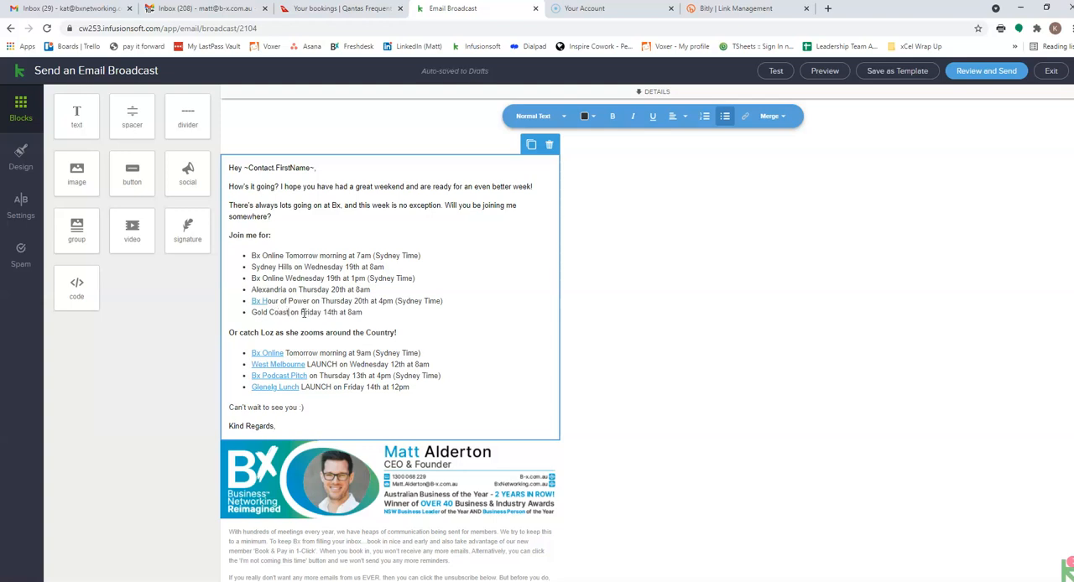
{"action": "type", "text": "(Burleigh Heads"}
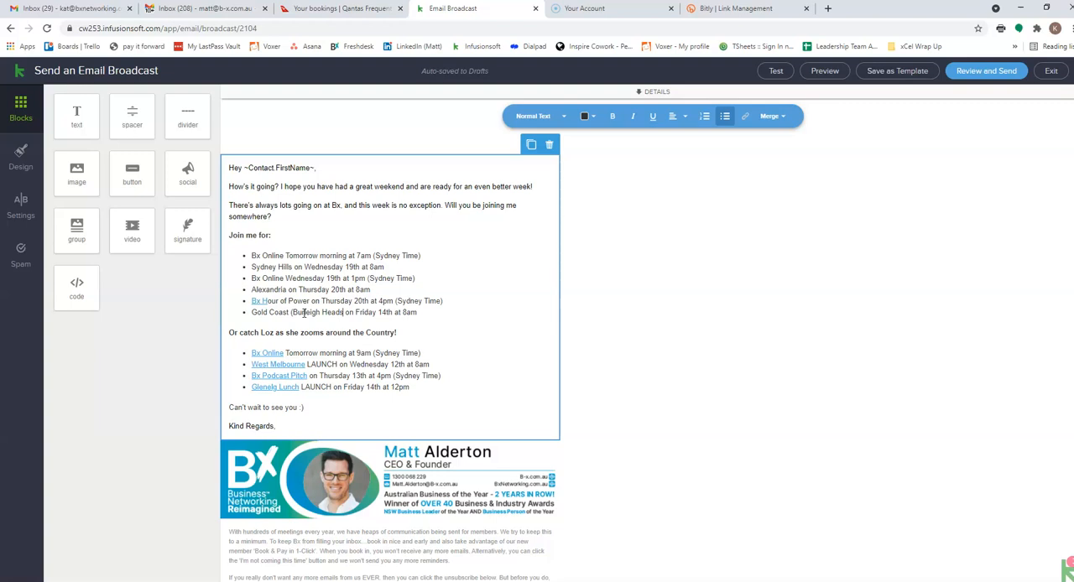
{"action": "type", "text": ")"}
{"action": "left_click", "coordinate": [383, 312]}
{"action": "left_click_drag", "start_coordinate": [383, 312], "coordinate": [382, 312]}
{"action": "type", "text": "21s"}
{"action": "left_click", "coordinate": [429, 312]}
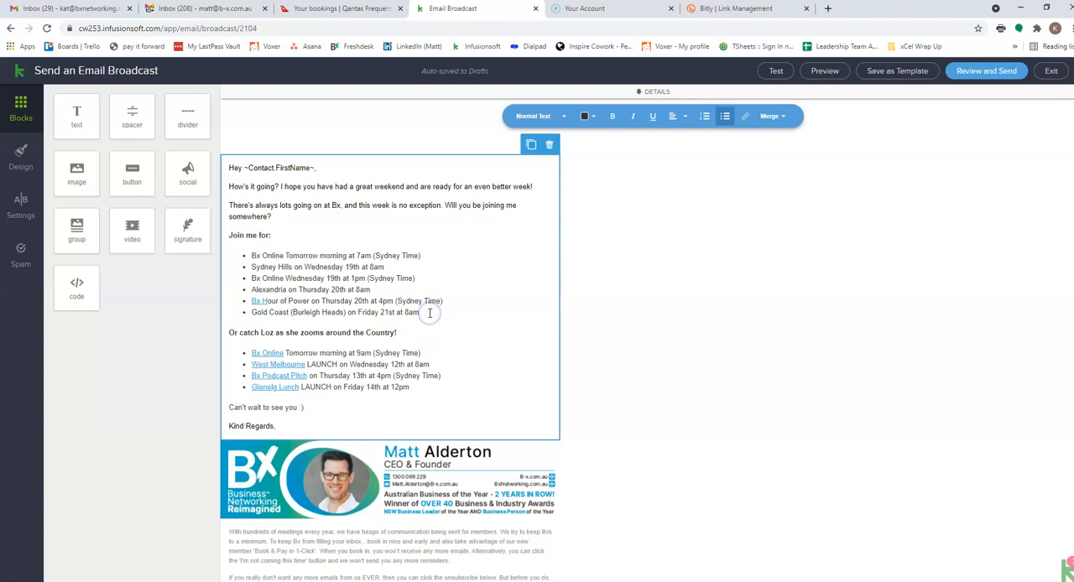
- Add a bullet below the Gold Coast item reading "Capalaba Lunch on Friday 21st at 12pm"
{"action": "key", "text": "Return"}
{"action": "left_click", "coordinate": [393, 396]}
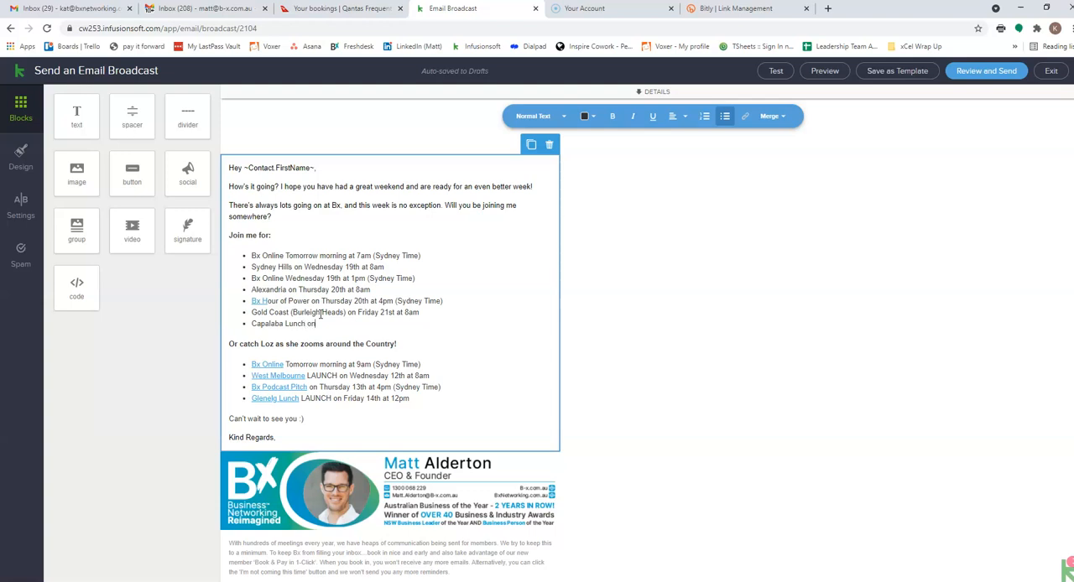
{"action": "key", "text": "BackSpace"}
{"action": "left_click_drag", "start_coordinate": [359, 312], "coordinate": [407, 312]}
{"action": "left_click", "coordinate": [353, 327]}
{"action": "key", "text": "BackSpace"}
{"action": "key", "text": "ctrl+v"}
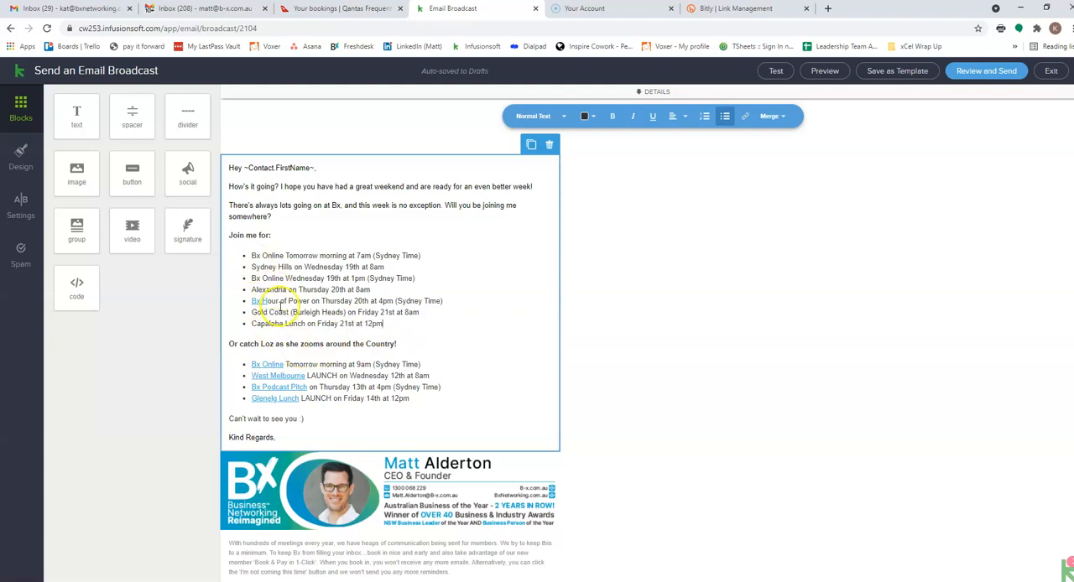
- Replace the 9am Bx Online bullet in the second event list with a copy of the first list's 7am Bx Online line
{"action": "scroll", "coordinate": [369, 401], "scroll_direction": "down", "scroll_amount": 1}
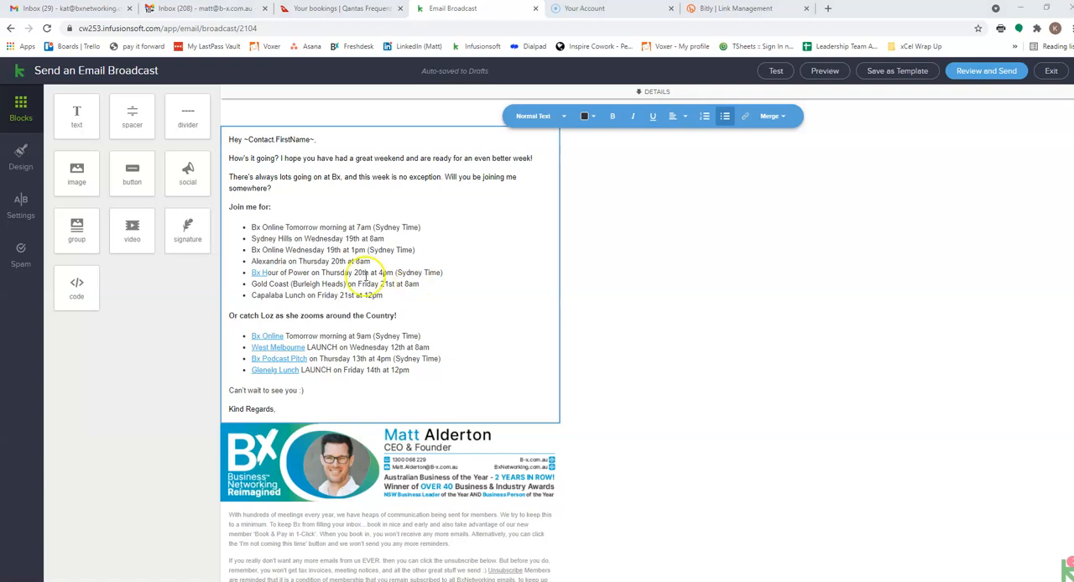
{"action": "left_click_drag", "start_coordinate": [251, 227], "coordinate": [420, 222]}
{"action": "left_click_drag", "start_coordinate": [251, 336], "coordinate": [422, 330]}
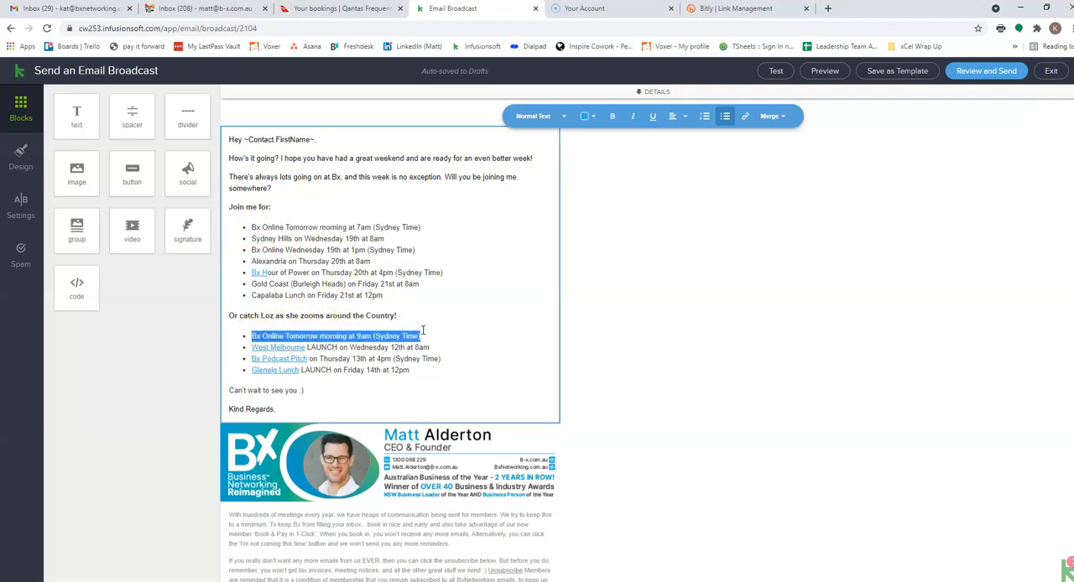
{"action": "key", "text": "ctrl+v"}
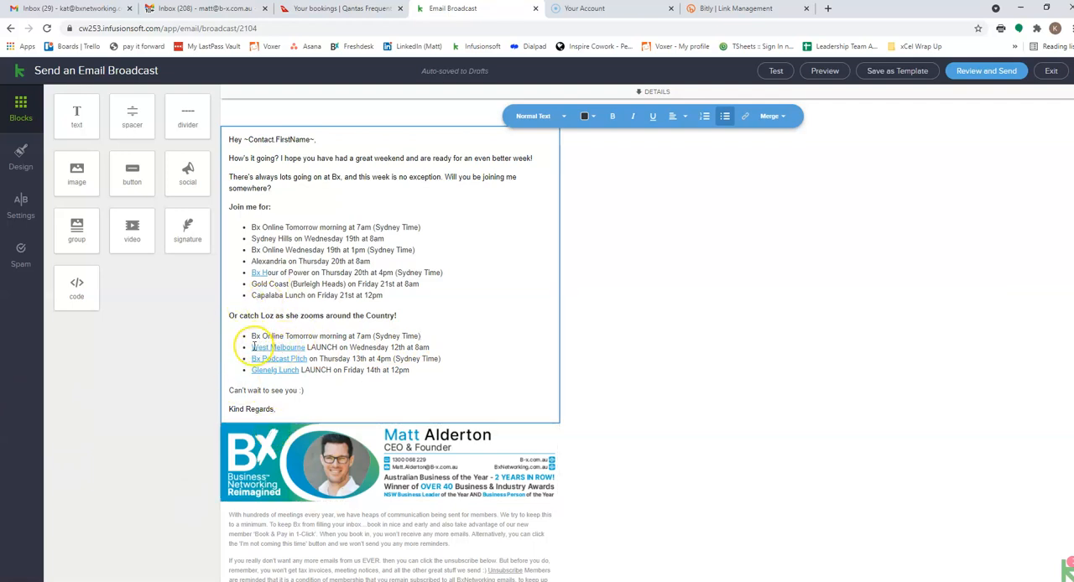
- Change the West Melbourne LAUNCH bullet to "East Melbourne on Wednesday 19th at 8am"
{"action": "left_click_drag", "start_coordinate": [254, 347], "coordinate": [338, 346]}
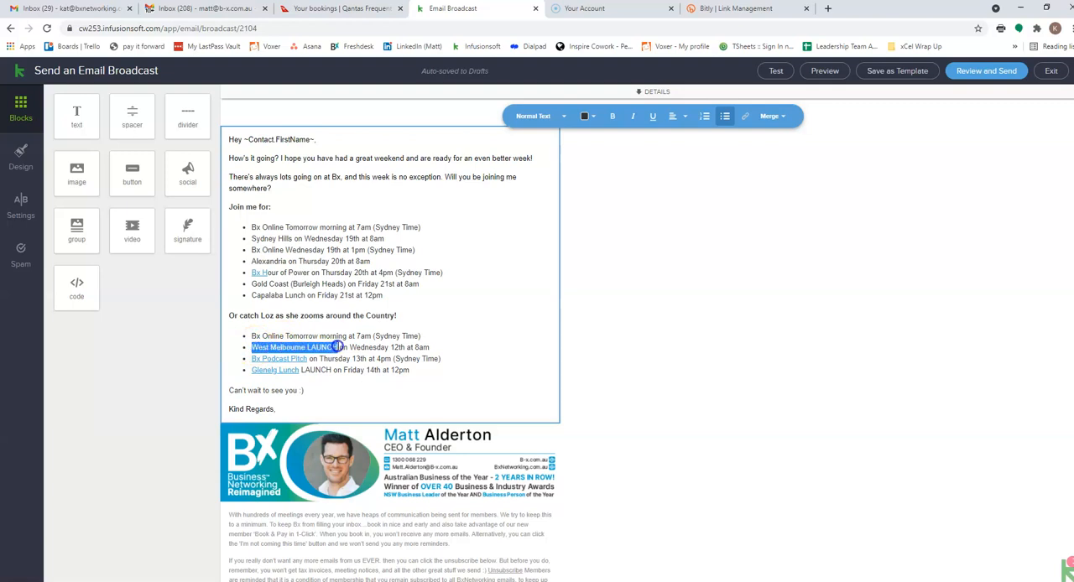
{"action": "type", "text": "East Melbourne"}
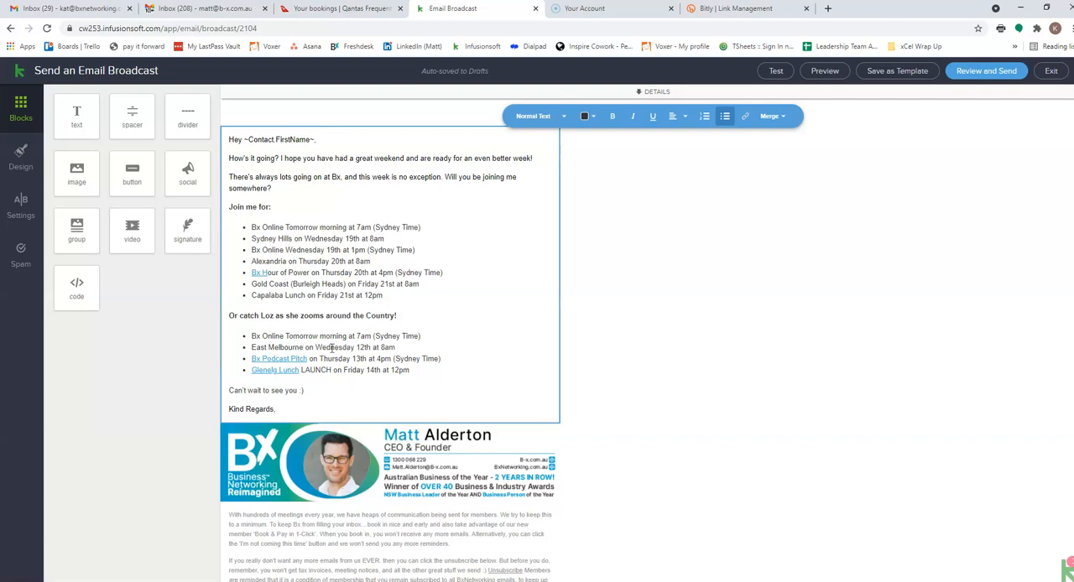
{"action": "double_click", "coordinate": [361, 346]}
{"action": "type", "text": "19th"}
- Replace the Bx Podcast Pitch bullet in the second list with a copy of the Bx Hour of Power line
{"action": "left_click_drag", "start_coordinate": [252, 273], "coordinate": [445, 272]}
{"action": "key", "text": "ctrl+c"}
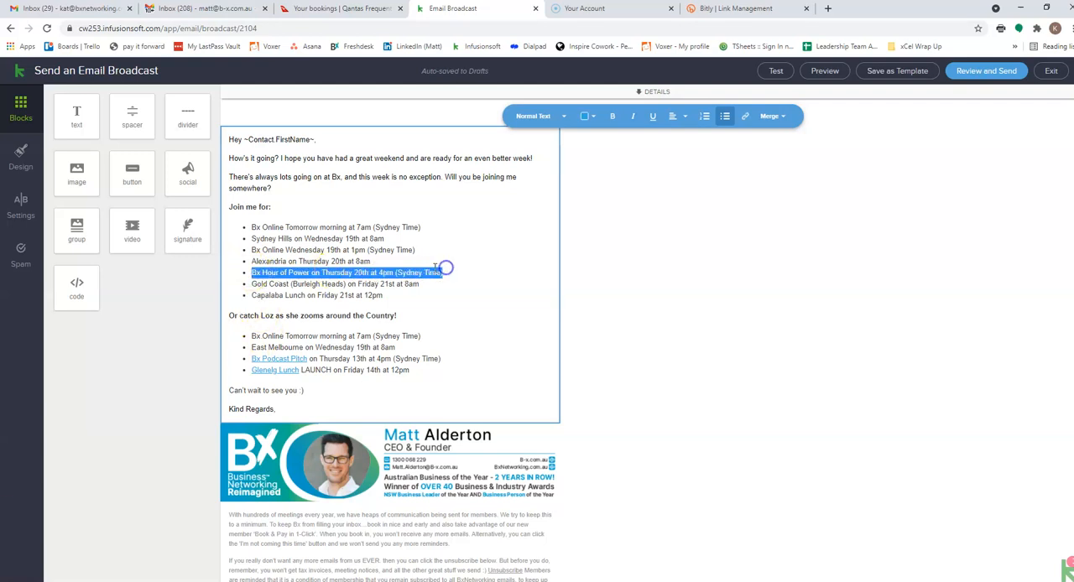
{"action": "left_click_drag", "start_coordinate": [251, 358], "coordinate": [445, 358]}
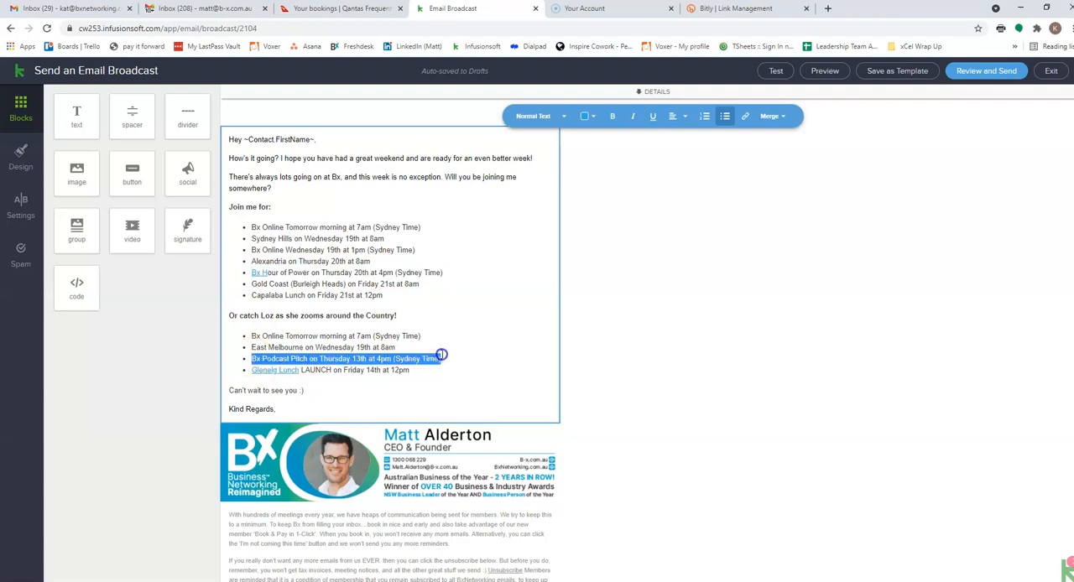
{"action": "key", "text": "ctrl+v"}
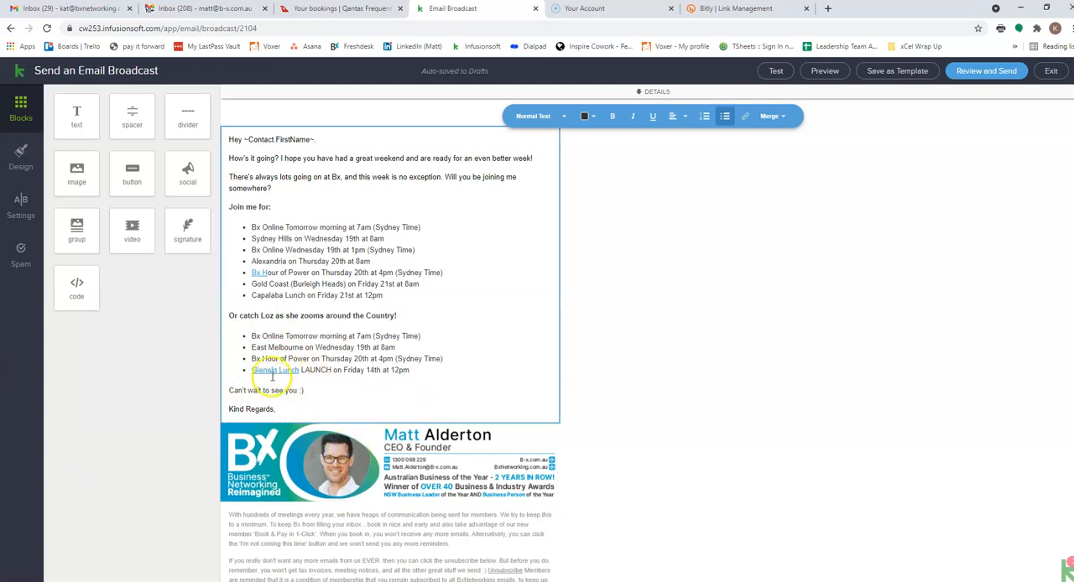
- Replace the Glenelg Lunch bullet in the second list with a copy of the Capalaba Lunch line
{"action": "left_click_drag", "start_coordinate": [252, 295], "coordinate": [384, 295]}
{"action": "key", "text": "ctrl+c"}
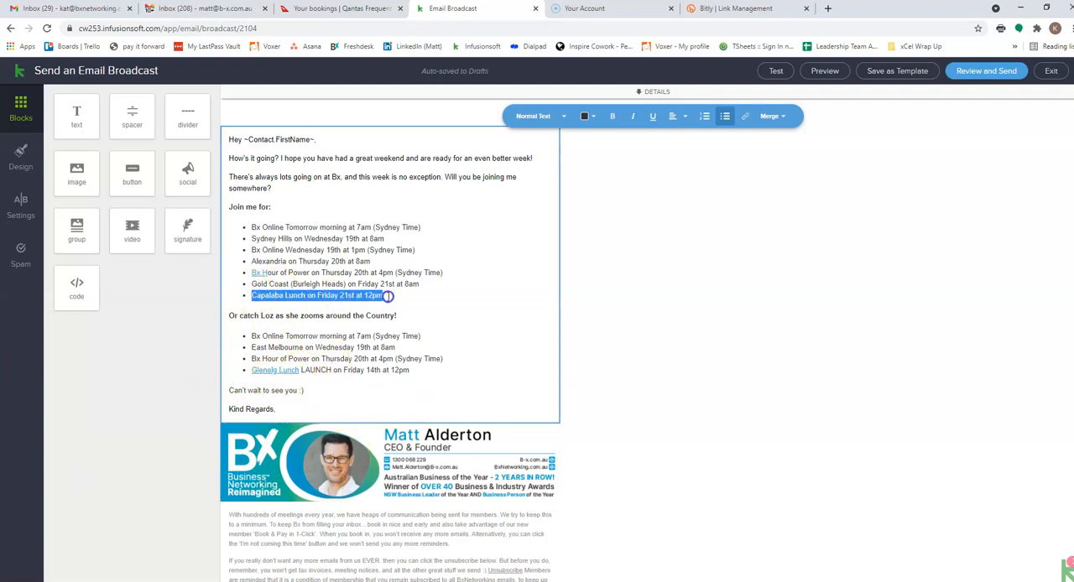
{"action": "left_click_drag", "start_coordinate": [251, 370], "coordinate": [411, 366]}
{"action": "key", "text": "ctrl+v"}
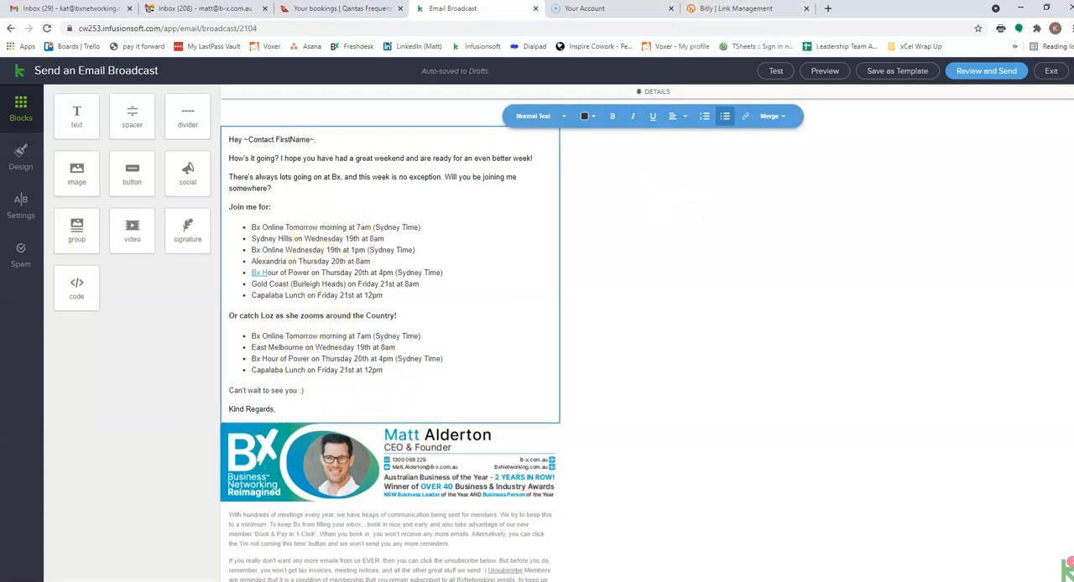
- Open the Tuesday 9am Bx Online member registration form in a new browser tab from its copied address
{"action": "left_click_drag", "start_coordinate": [721, 11], "coordinate": [0, 176]}
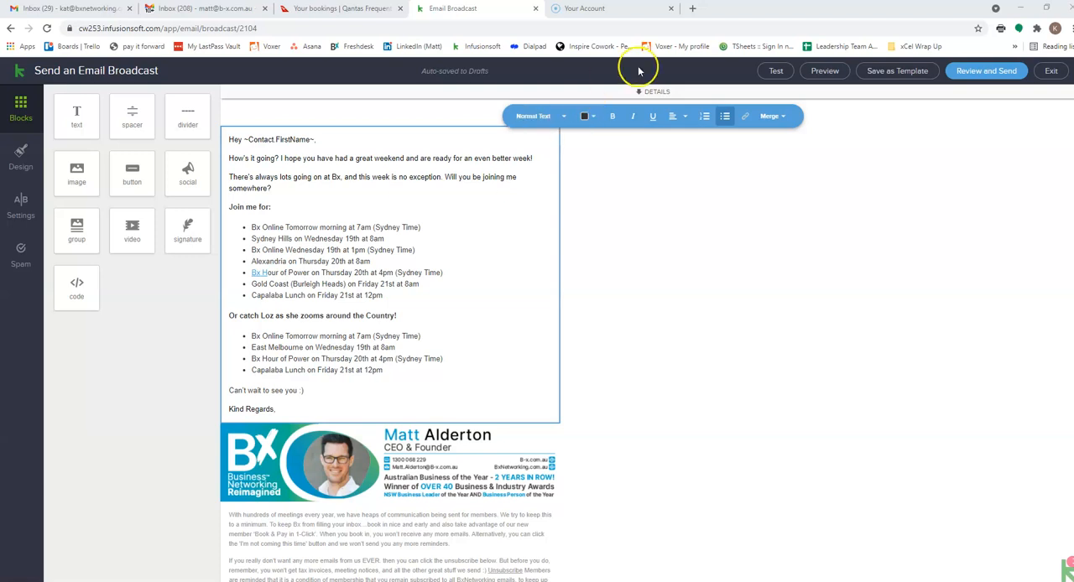
{"action": "left_click", "coordinate": [692, 8]}
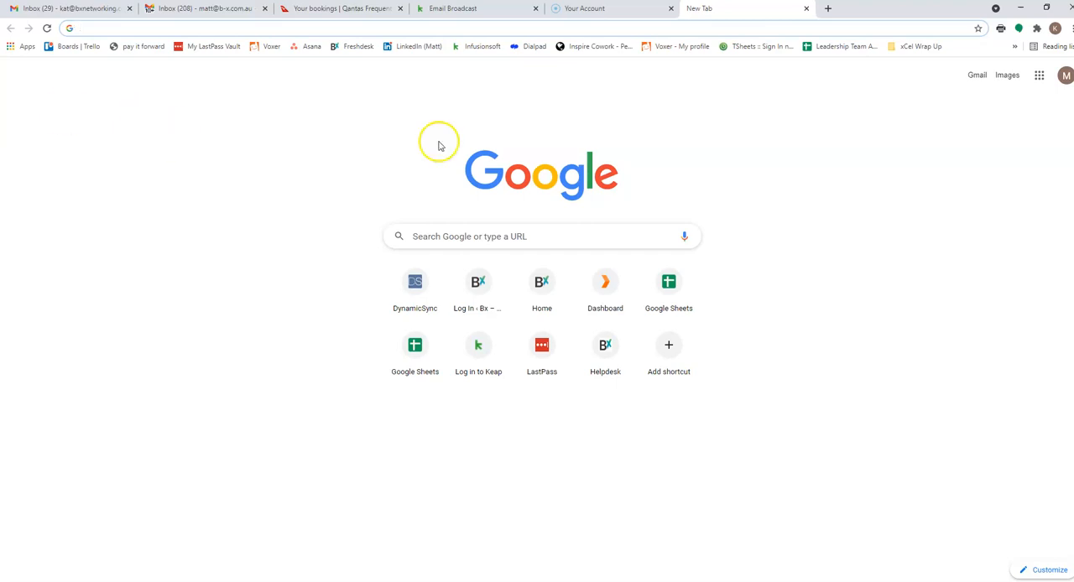
{"action": "left_click", "coordinate": [243, 28]}
{"action": "type", "text": "cw253.infusionsoft.app/app/form/member-registration-tuesday-9am?cookieUUID=81854edf-dffb-4a2a-954b-30b4f03ef391"}
{"action": "key", "text": "Return"}
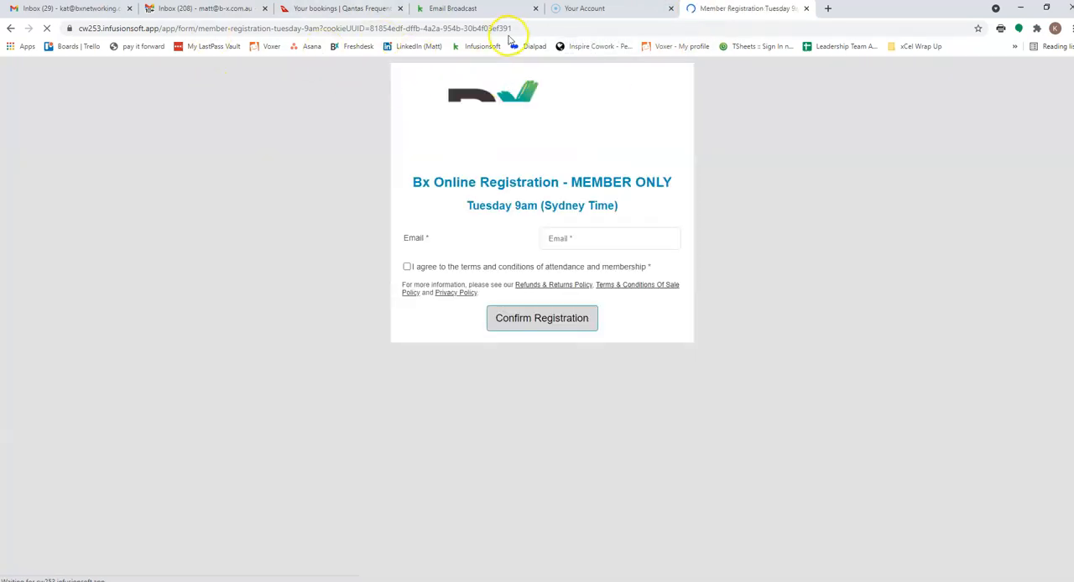
- Load the form at the address ending in "member-registration-tuesday-7am" and copy that address
{"action": "left_click_drag", "start_coordinate": [510, 28], "coordinate": [307, 28]}
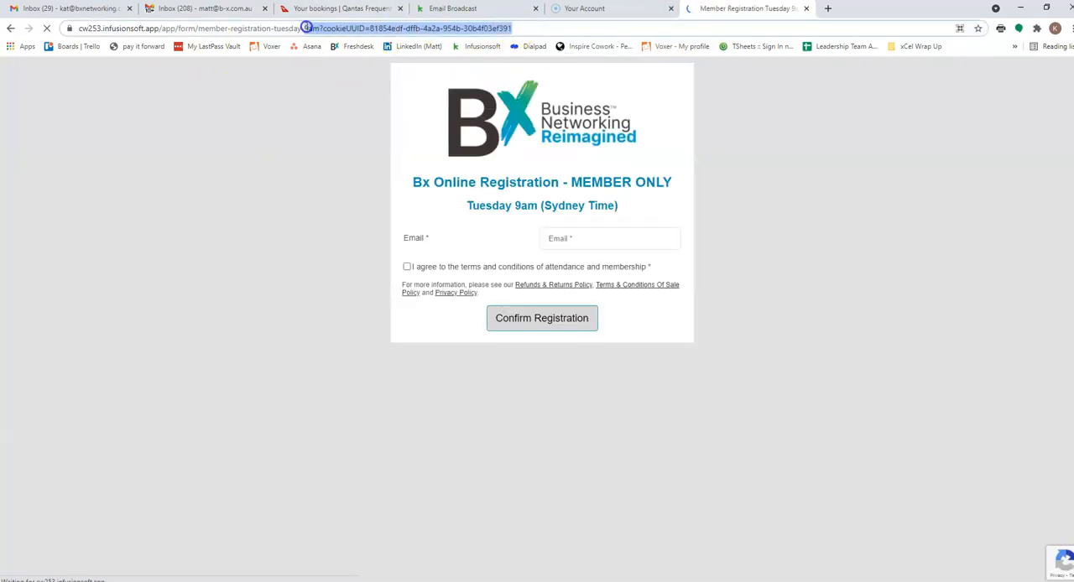
{"action": "key", "text": "BackSpace"}
{"action": "type", "text": "am"}
{"action": "key", "text": "Return"}
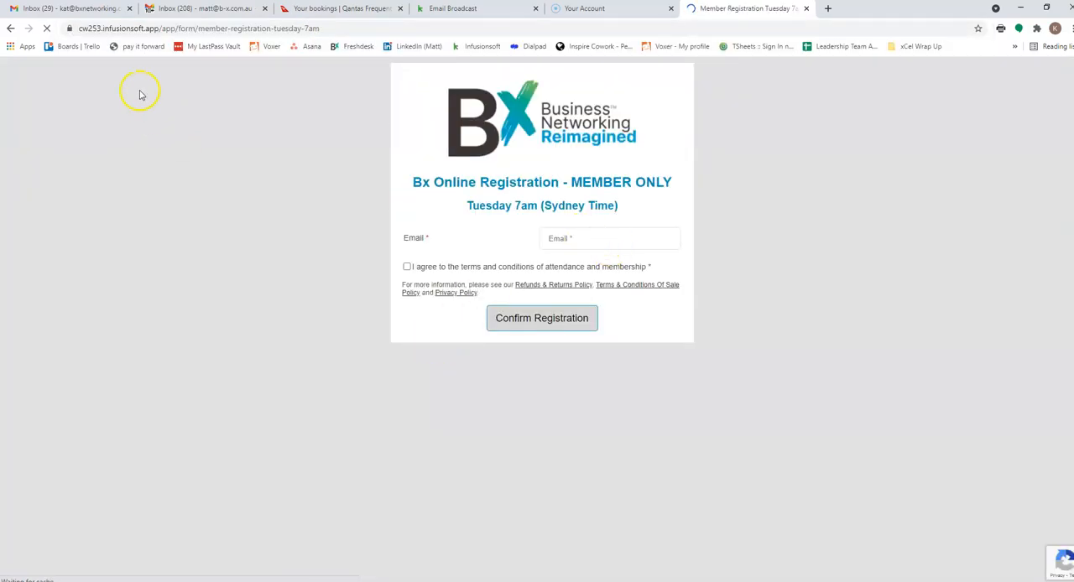
{"action": "left_click", "coordinate": [193, 28]}
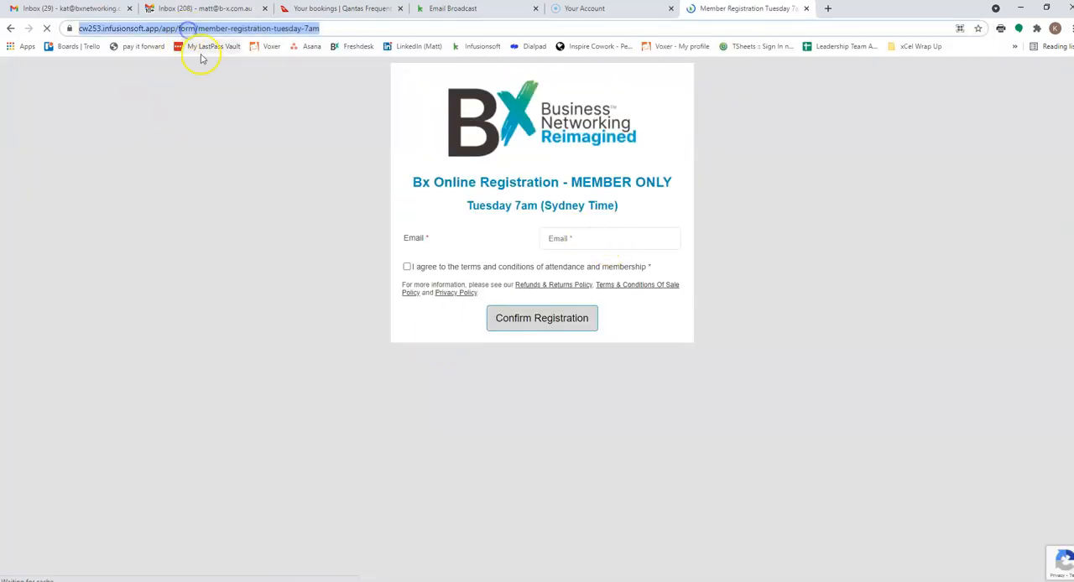
- Back in the email broadcast, link "Bx Online" in the first list's 7am bullet to the copied registration address
{"action": "left_click", "coordinate": [458, 10]}
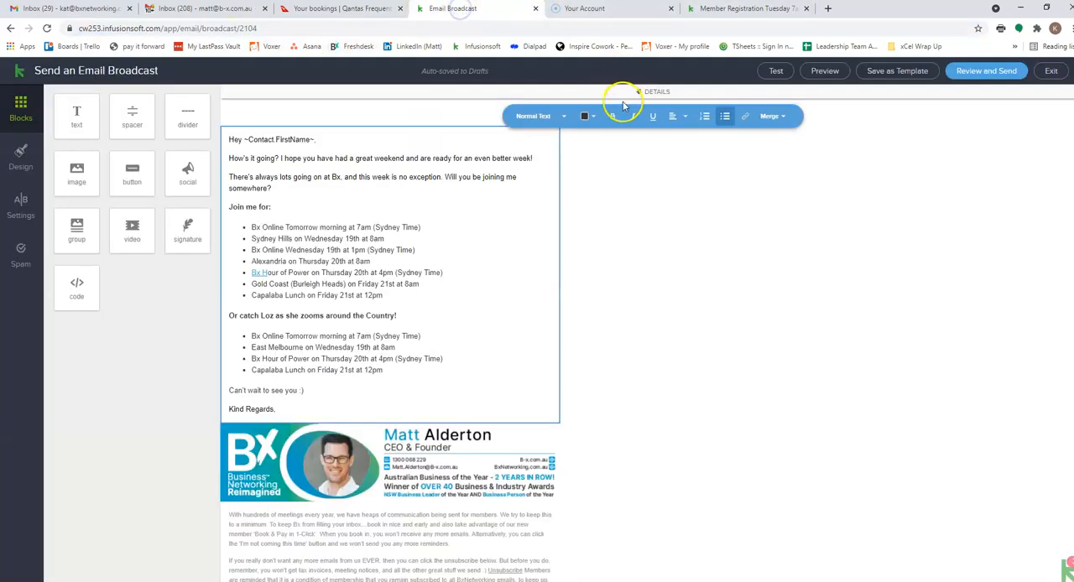
{"action": "left_click_drag", "start_coordinate": [250, 226], "coordinate": [277, 226]}
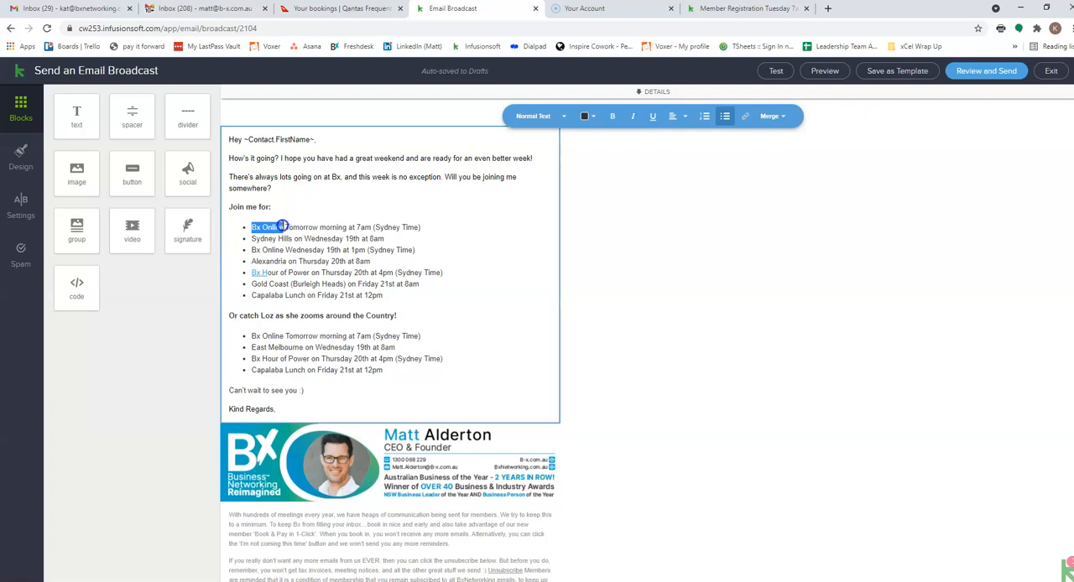
{"action": "left_click", "coordinate": [742, 116]}
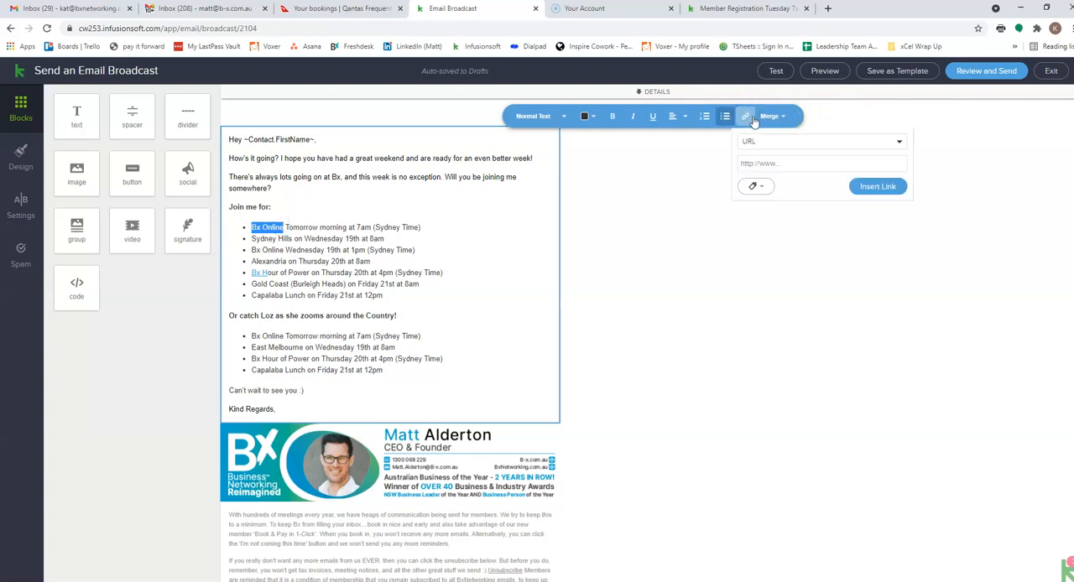
{"action": "left_click", "coordinate": [766, 163]}
{"action": "key", "text": "ctrl+v"}
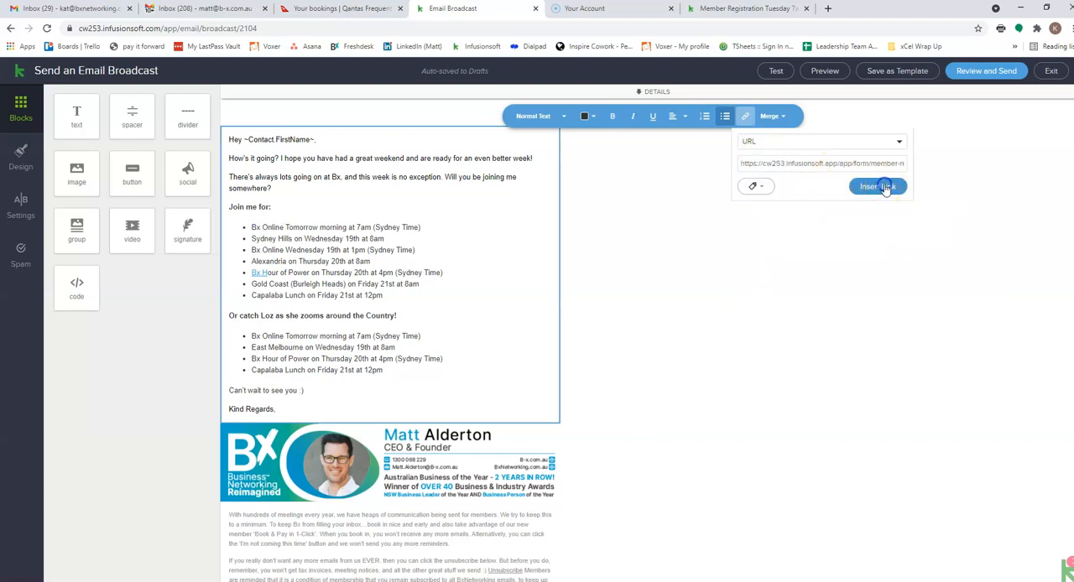
{"action": "left_click", "coordinate": [879, 186]}
{"action": "left_click", "coordinate": [498, 317]}
- Link "Bx Online" in the second list's 7am bullet to the same registration address
{"action": "left_click_drag", "start_coordinate": [249, 336], "coordinate": [284, 335]}
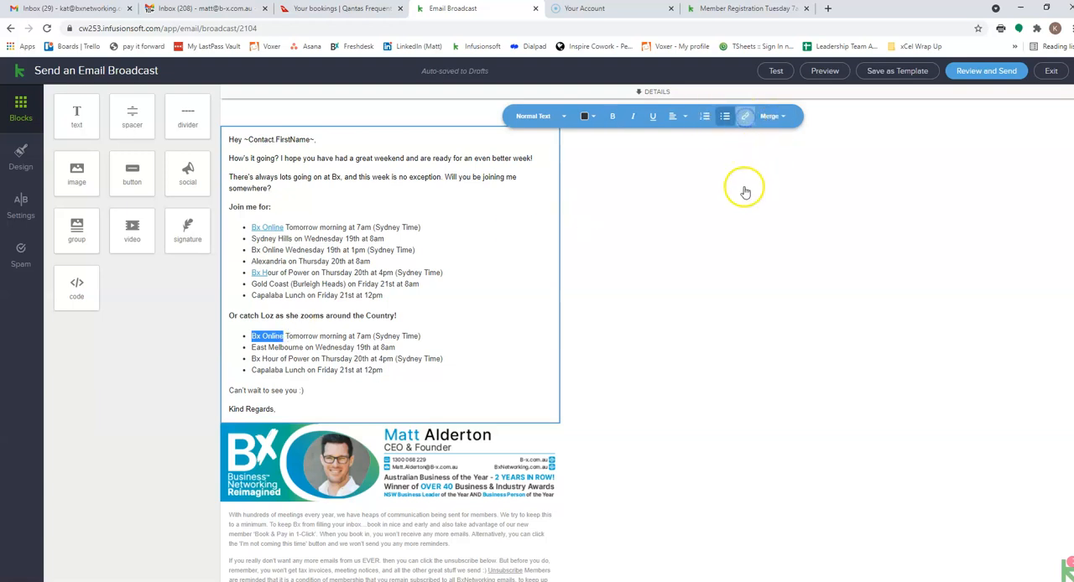
{"action": "left_click", "coordinate": [791, 164]}
{"action": "key", "text": "ctrl+v"}
{"action": "left_click", "coordinate": [872, 183]}
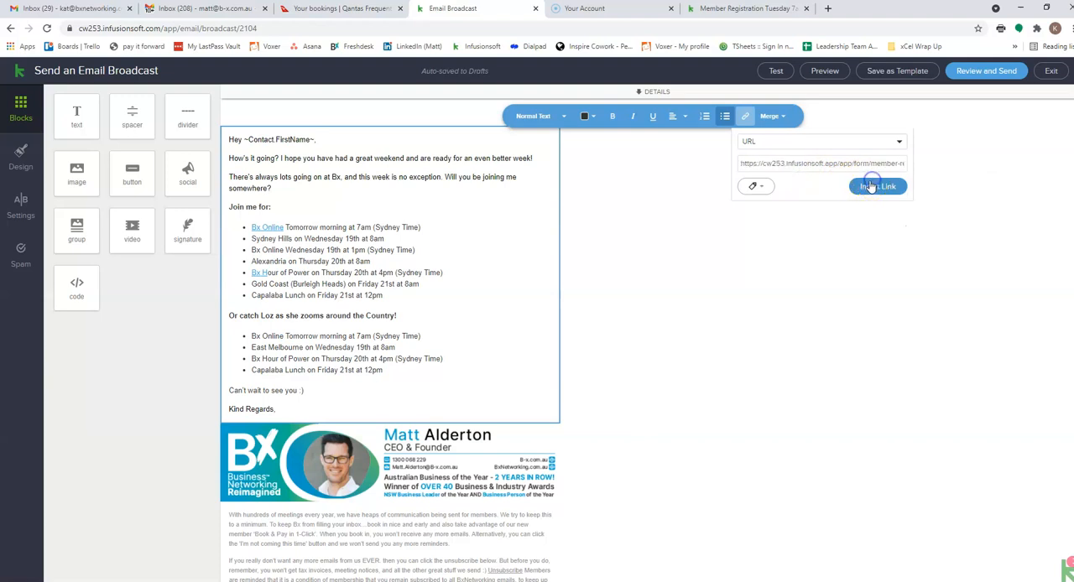
{"action": "left_click", "coordinate": [453, 307]}
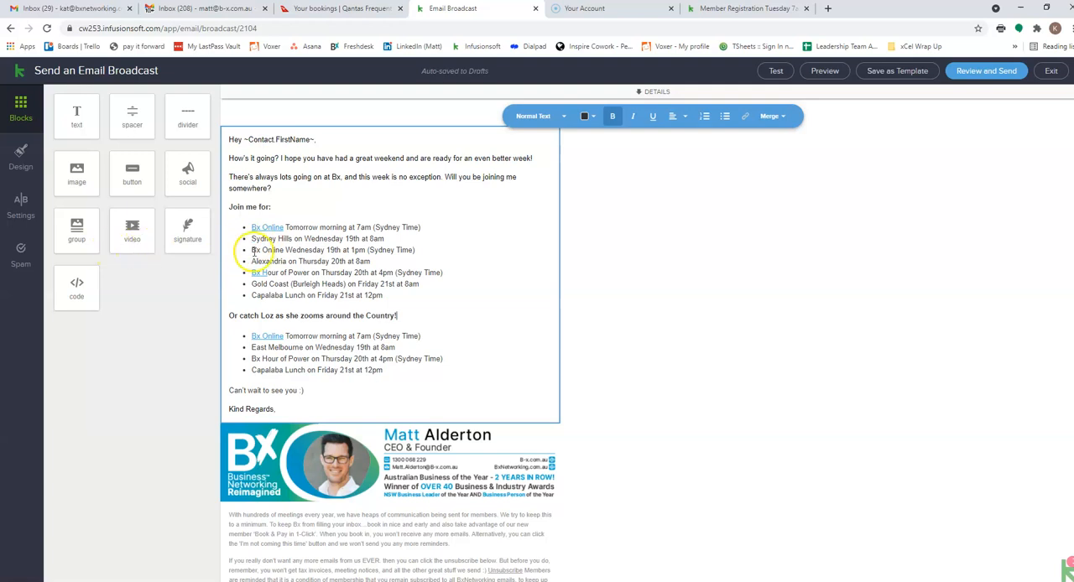
- Link "Sydney Hills" in the first list's Wednesday 8am bullet to its copied booking address
{"action": "left_click_drag", "start_coordinate": [252, 239], "coordinate": [293, 239]}
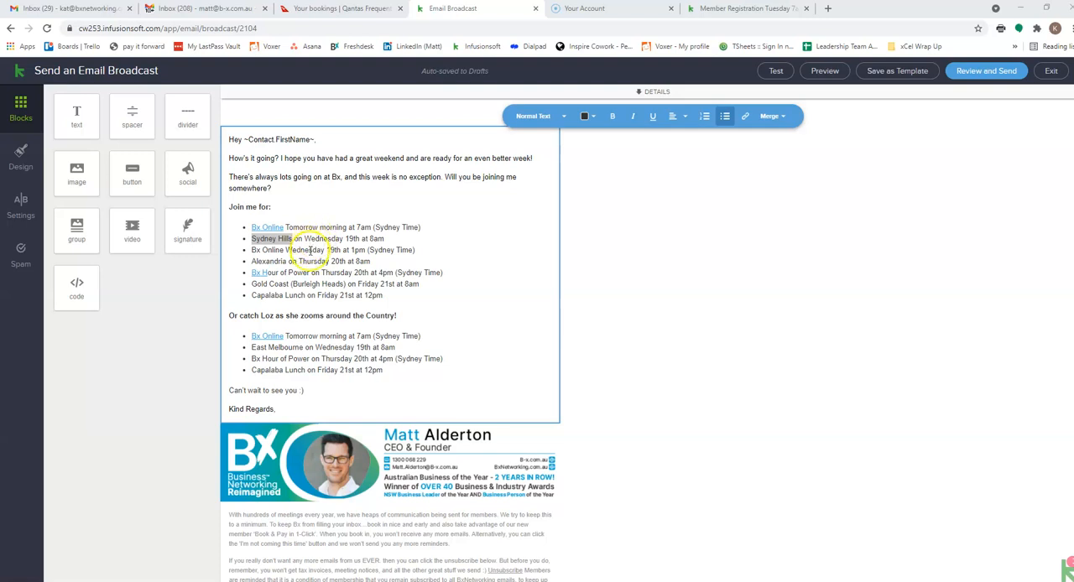
{"action": "left_click_drag", "start_coordinate": [252, 238], "coordinate": [292, 239]}
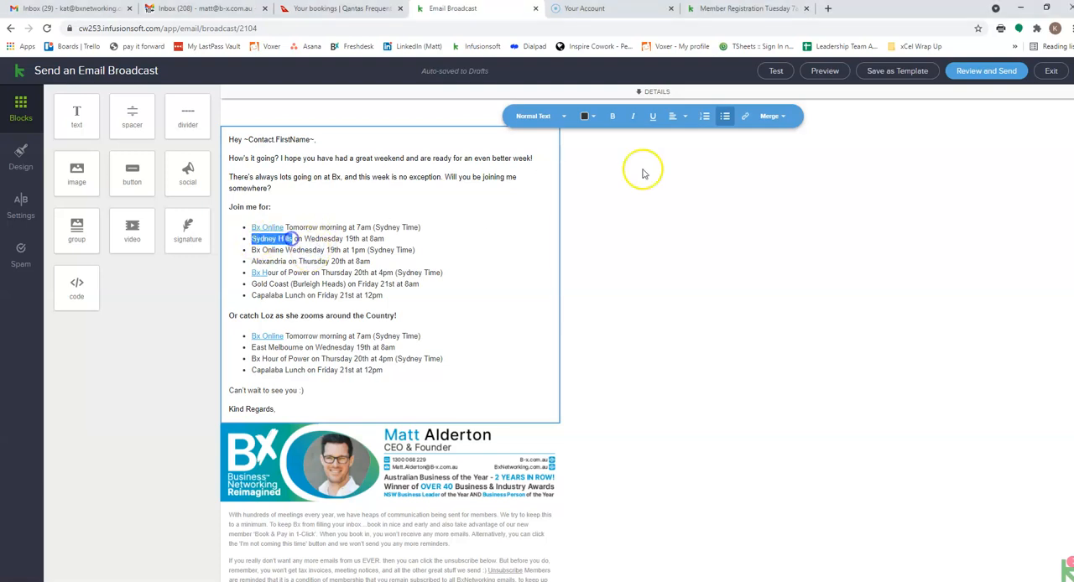
{"action": "left_click", "coordinate": [745, 116]}
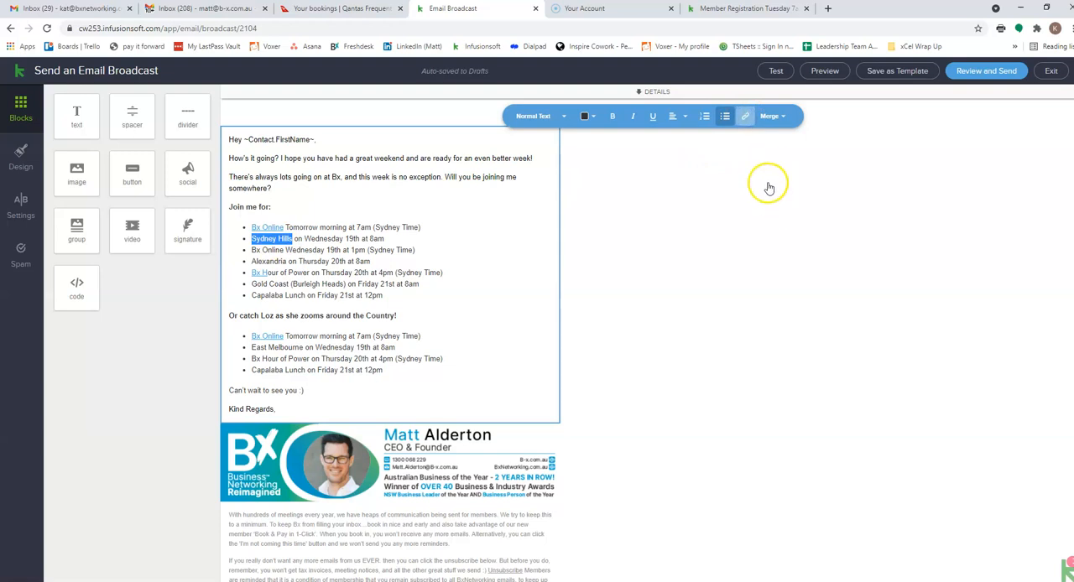
{"action": "left_click", "coordinate": [767, 165]}
{"action": "key", "text": "ctrl+v"}
{"action": "left_click", "coordinate": [878, 186]}
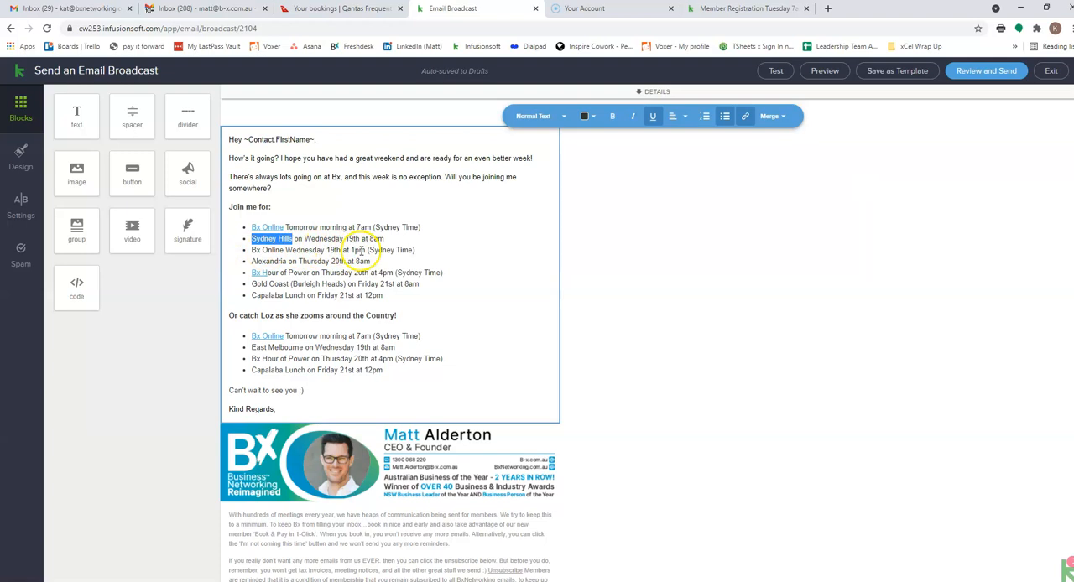
- Load the member registration form at the address ending in "member-registration-wednesday-1pm" and copy that address
{"action": "left_click", "coordinate": [723, 10]}
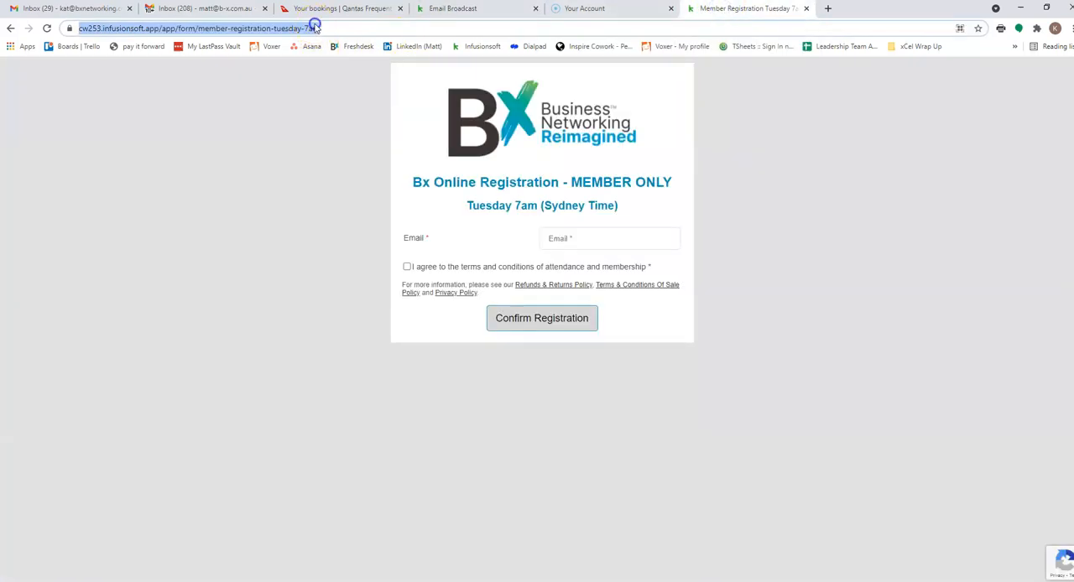
{"action": "double_click", "coordinate": [337, 28]}
{"action": "key", "text": "BackSpace"}
{"action": "type", "text": "1p."}
{"action": "key", "text": "BackSpace"}
{"action": "type", "text": "m"}
{"action": "key", "text": "Return"}
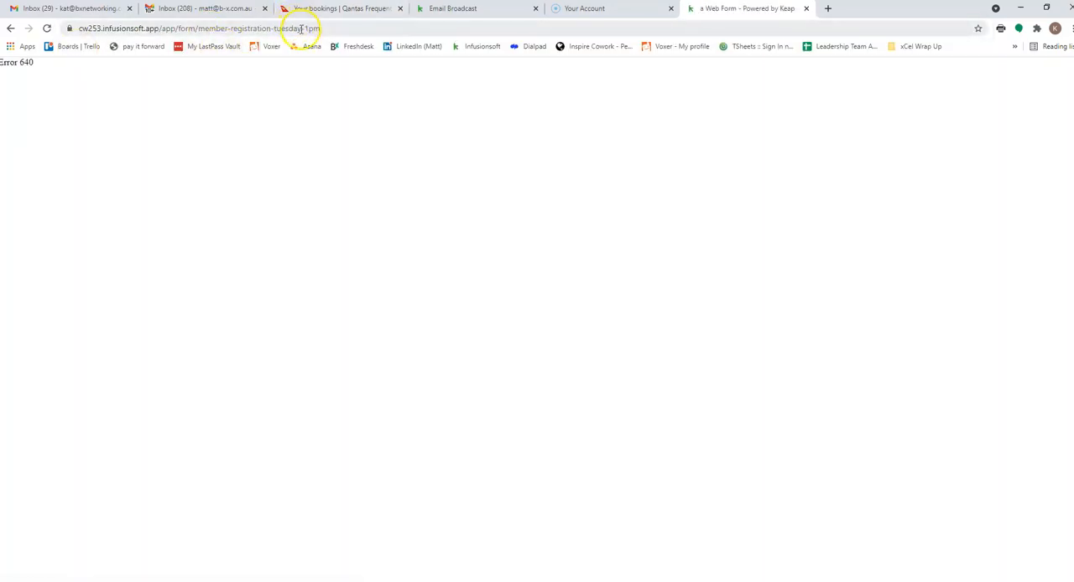
{"action": "left_click_drag", "start_coordinate": [301, 28], "coordinate": [271, 28]}
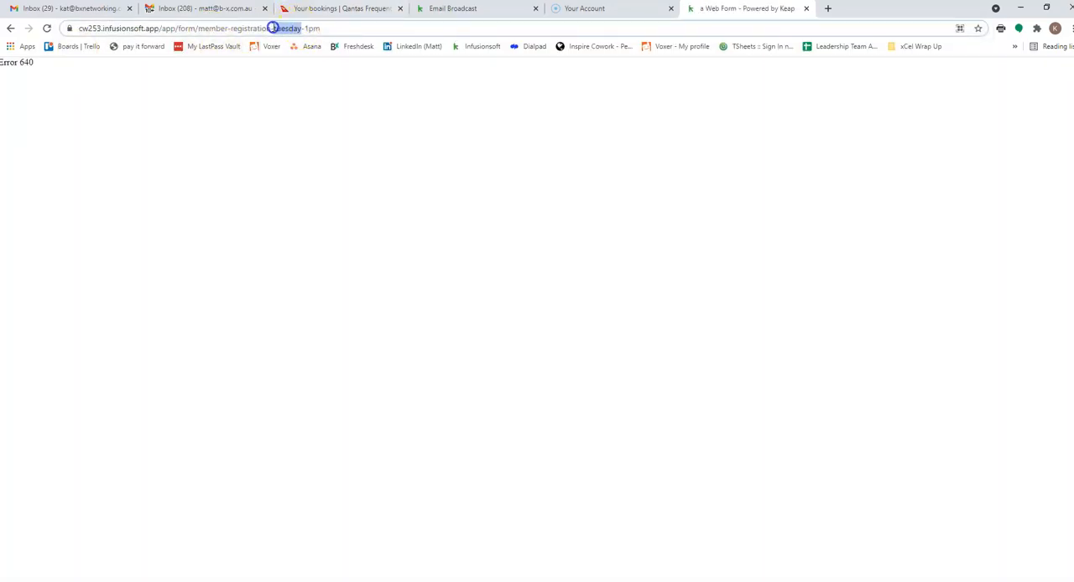
{"action": "type", "text": "wedne"}
{"action": "type", "text": "sday"}
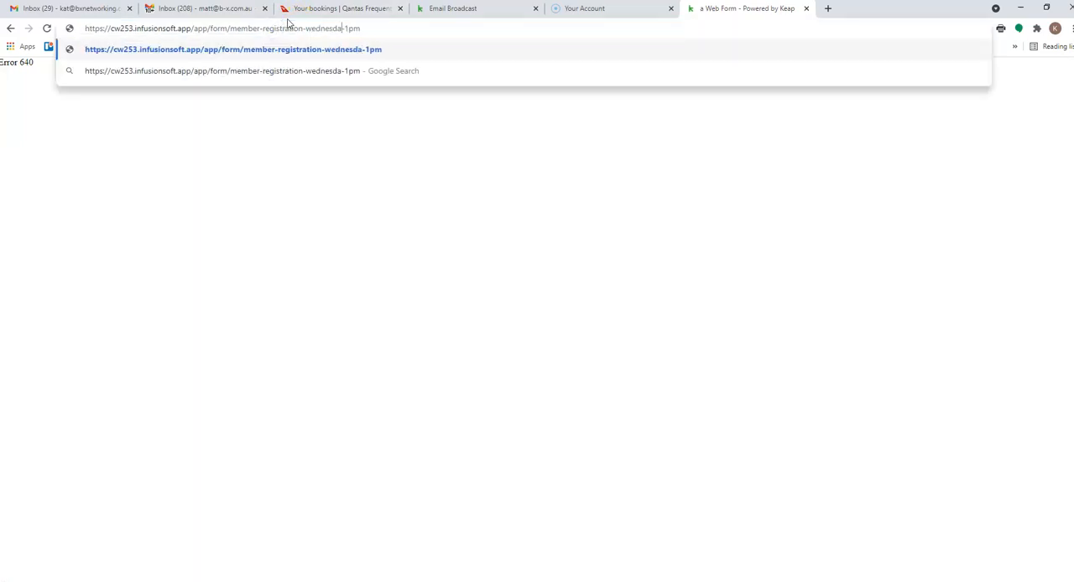
{"action": "key", "text": "Return"}
{"action": "left_click", "coordinate": [266, 30]}
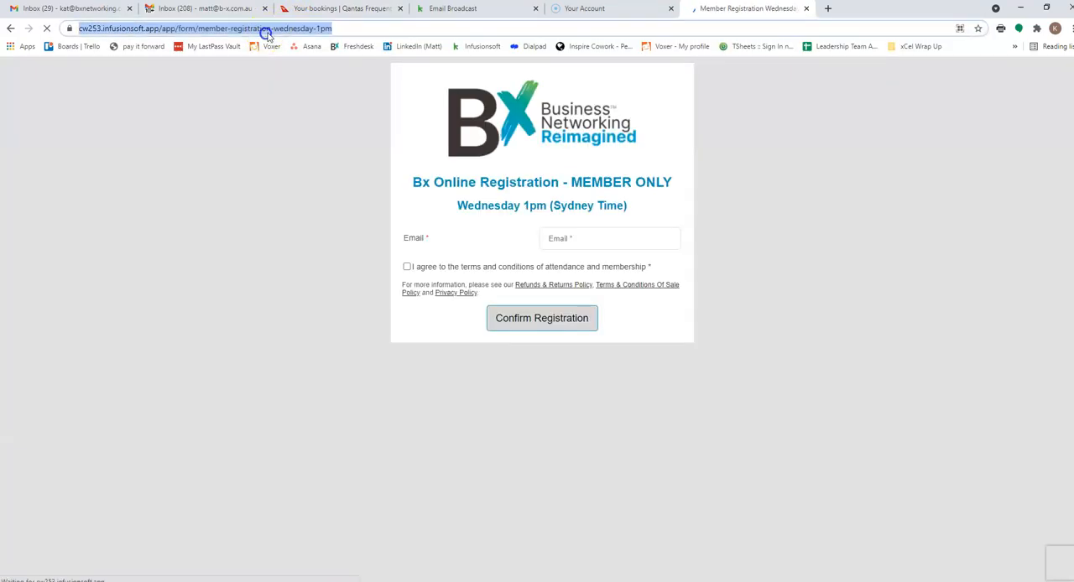
- Back in the email broadcast, link "Bx Online" in the first list's Wednesday 1pm bullet to the copied registration address
{"action": "left_click", "coordinate": [464, 10]}
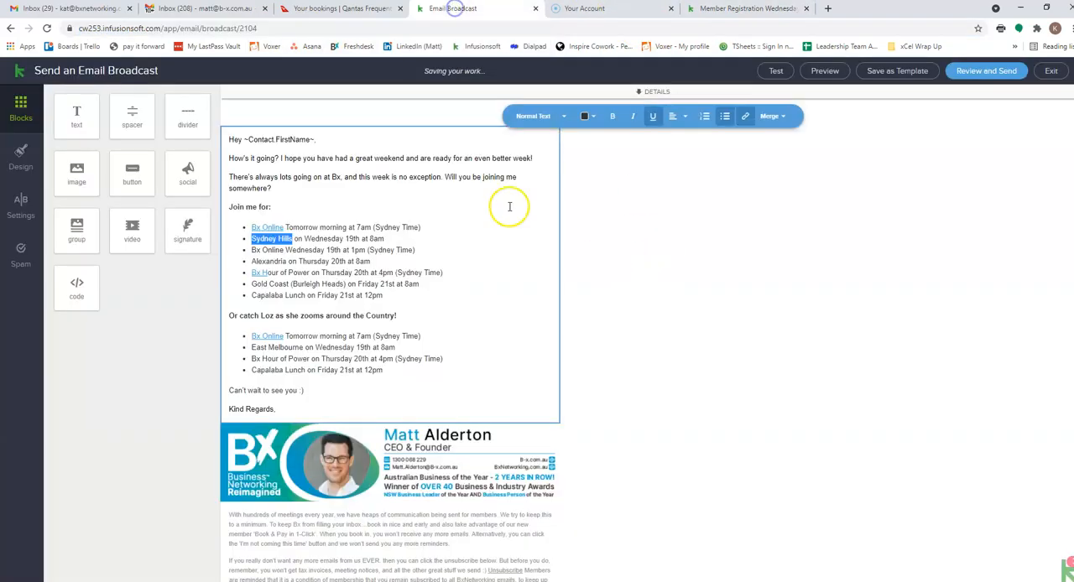
{"action": "left_click", "coordinate": [332, 241]}
{"action": "left_click_drag", "start_coordinate": [251, 250], "coordinate": [279, 250]}
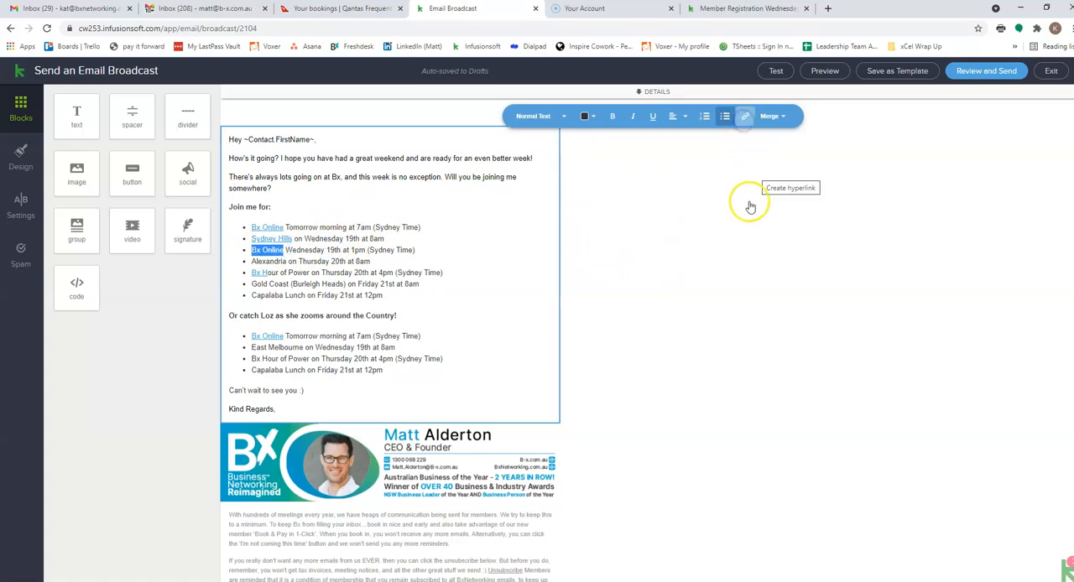
{"action": "left_click", "coordinate": [759, 162]}
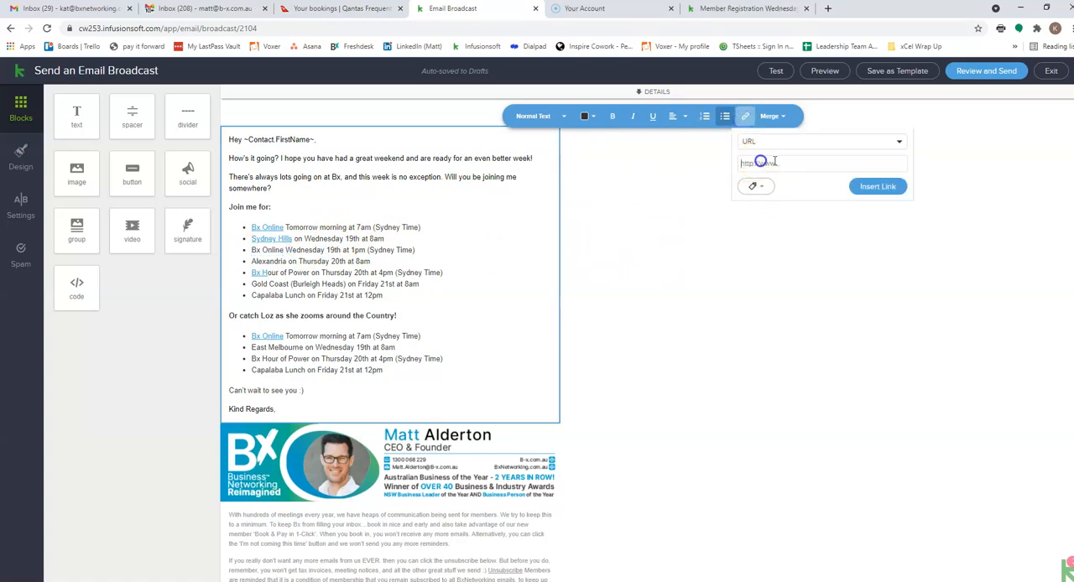
{"action": "left_click", "coordinate": [922, 206]}
{"action": "left_click", "coordinate": [878, 186]}
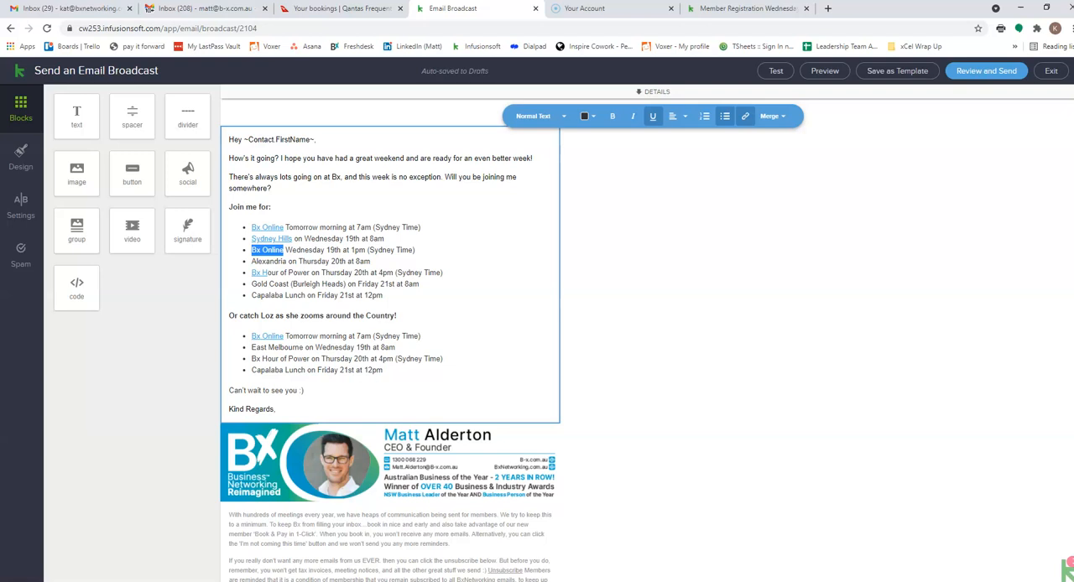
{"action": "left_click", "coordinate": [435, 274]}
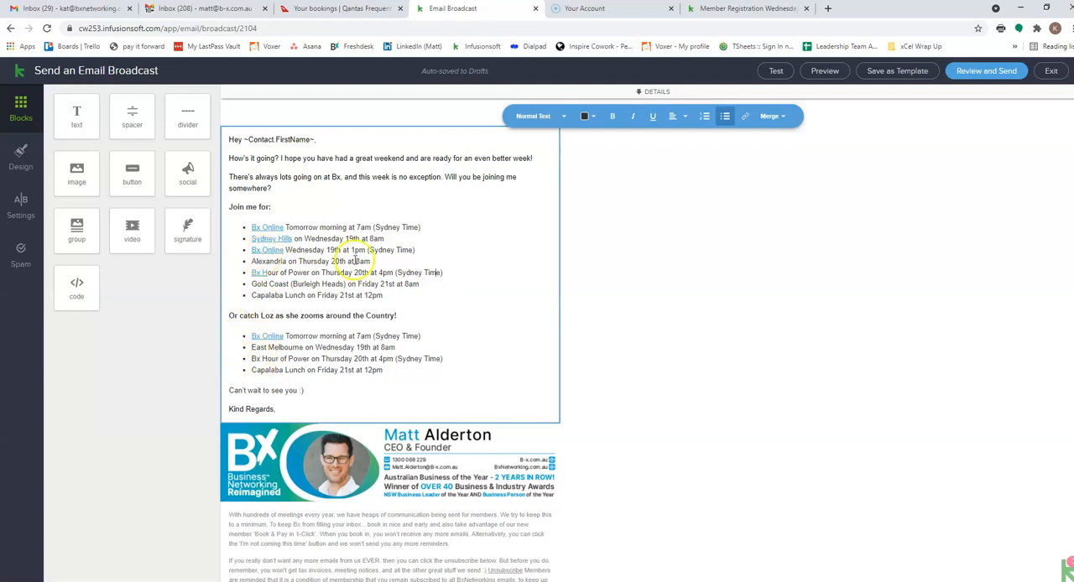
- Copy the first list's "Bx Online Wednesday 19th at 1pm (Sydney Time)" line as a new plain-text bullet below East Melbourne in the second list
{"action": "left_click_drag", "start_coordinate": [416, 250], "coordinate": [252, 250]}
{"action": "key", "text": "ctrl+c"}
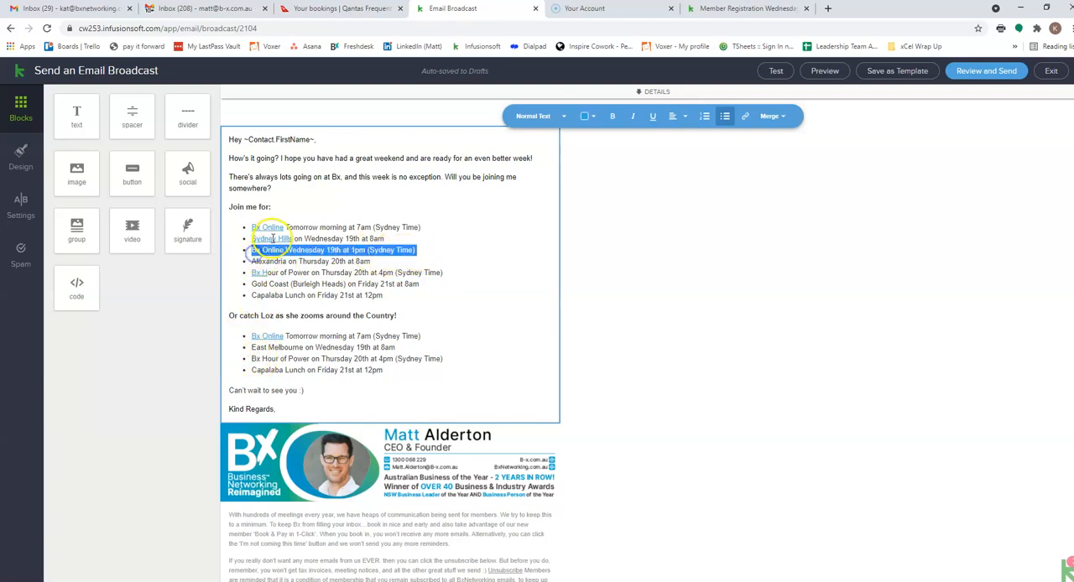
{"action": "left_click", "coordinate": [402, 343]}
{"action": "key", "text": "Return"}
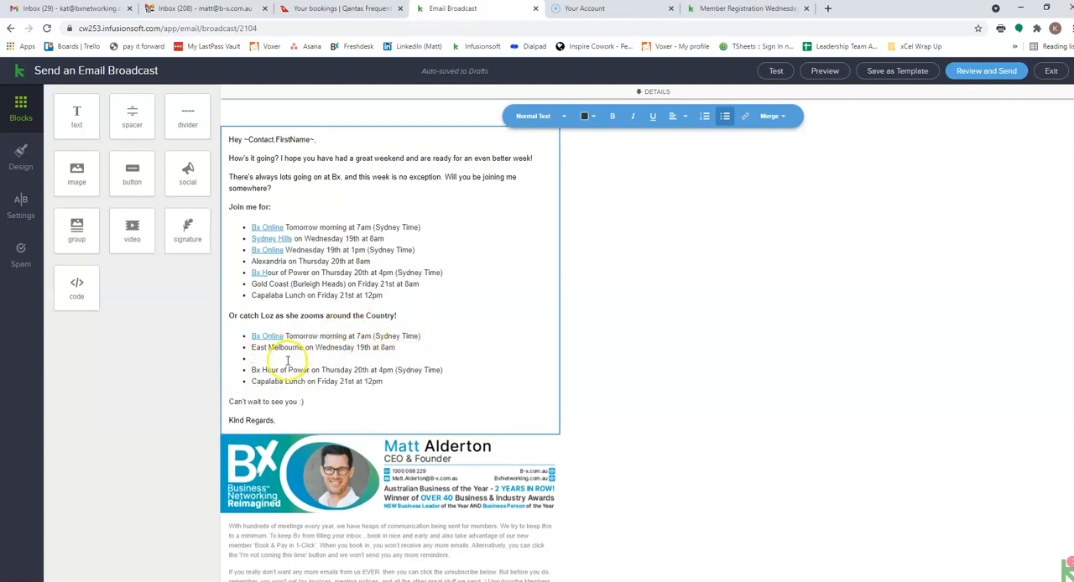
{"action": "key", "text": "ctrl+v"}
{"action": "key", "text": "ctrl+z"}
{"action": "key", "text": "ctrl+shift+v"}
- Copy the link address of the first list's 1pm "Bx Online" and apply it to "Bx Online" in the second list's 1pm bullet
{"action": "left_click", "coordinate": [270, 252]}
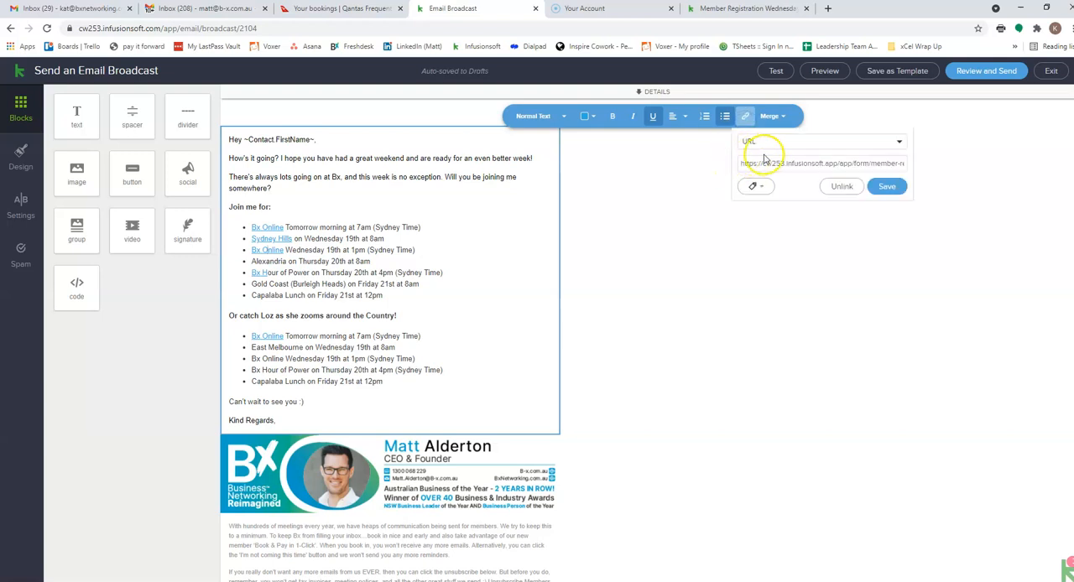
{"action": "triple_click", "coordinate": [769, 161]}
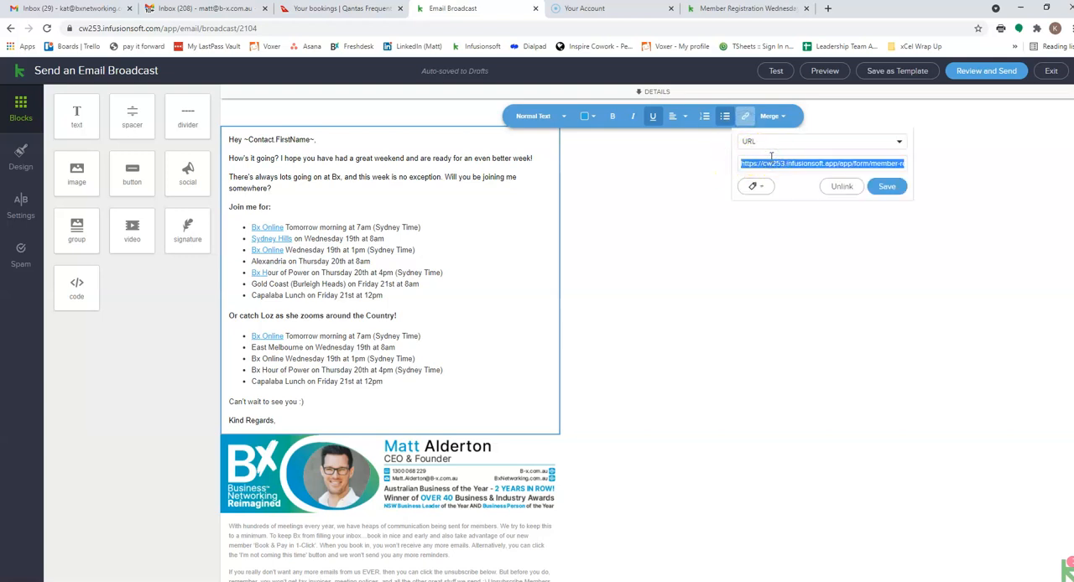
{"action": "left_click", "coordinate": [771, 222]}
{"action": "left_click", "coordinate": [254, 320]}
{"action": "left_click_drag", "start_coordinate": [254, 320], "coordinate": [251, 359]}
{"action": "left_click", "coordinate": [324, 358]}
{"action": "left_click", "coordinate": [741, 121]}
{"action": "left_click", "coordinate": [790, 164]}
{"action": "key", "text": "ctrl+v"}
{"action": "left_click", "coordinate": [881, 186]}
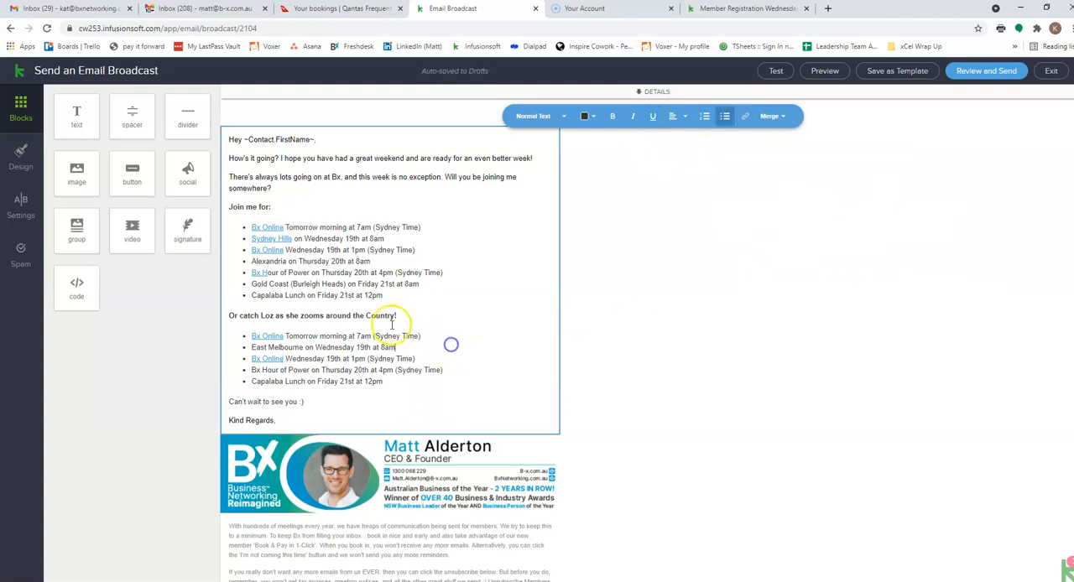
- Link "Alexandria" in the first list's Thursday 8am bullet to the booking page address ending in "Alexandria-1-clicks"
{"action": "left_click_drag", "start_coordinate": [287, 261], "coordinate": [252, 261]}
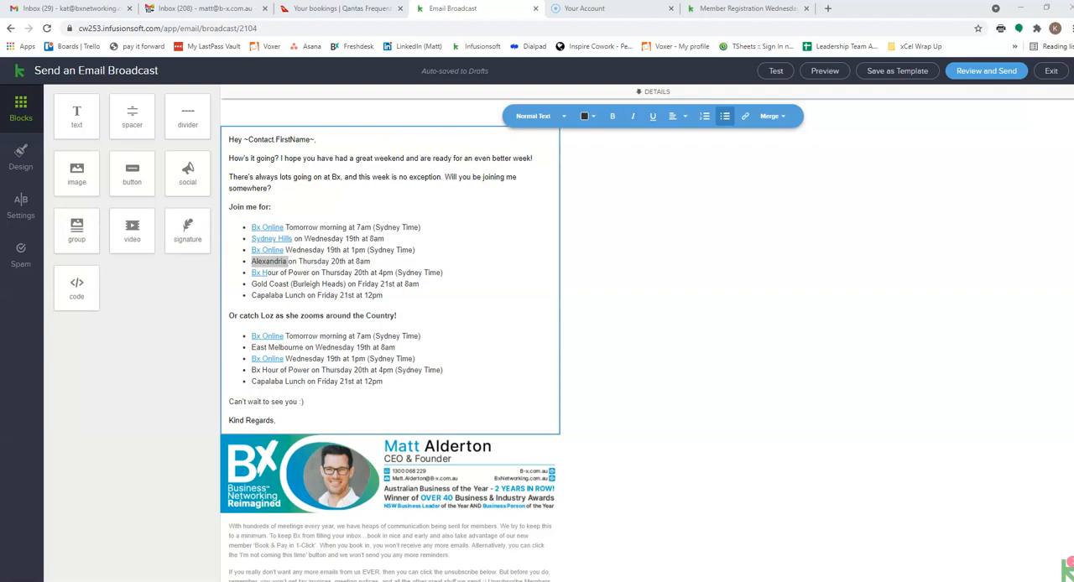
{"action": "left_click", "coordinate": [269, 261]}
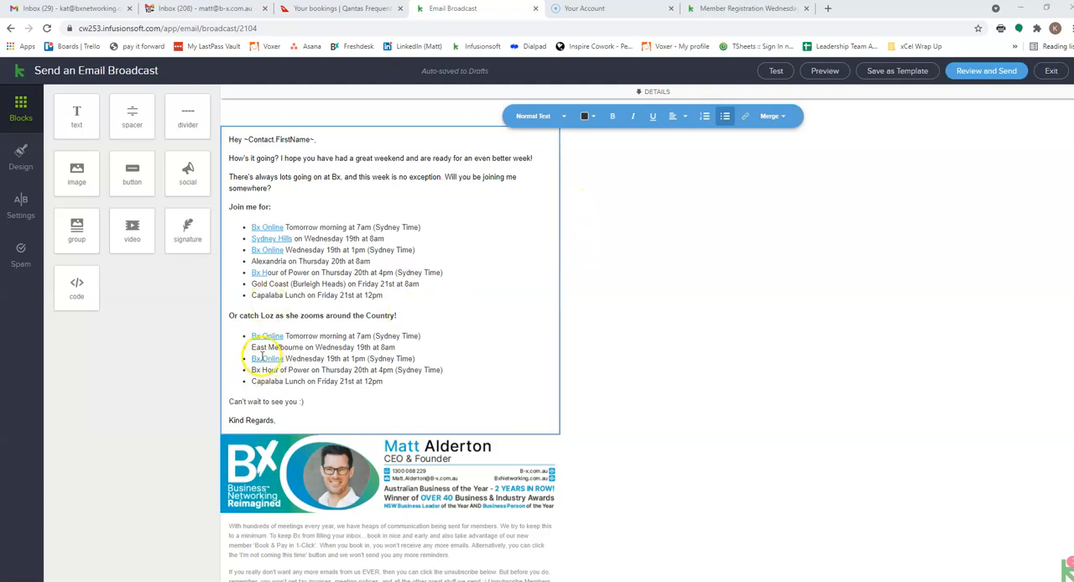
{"action": "double_click", "coordinate": [264, 260]}
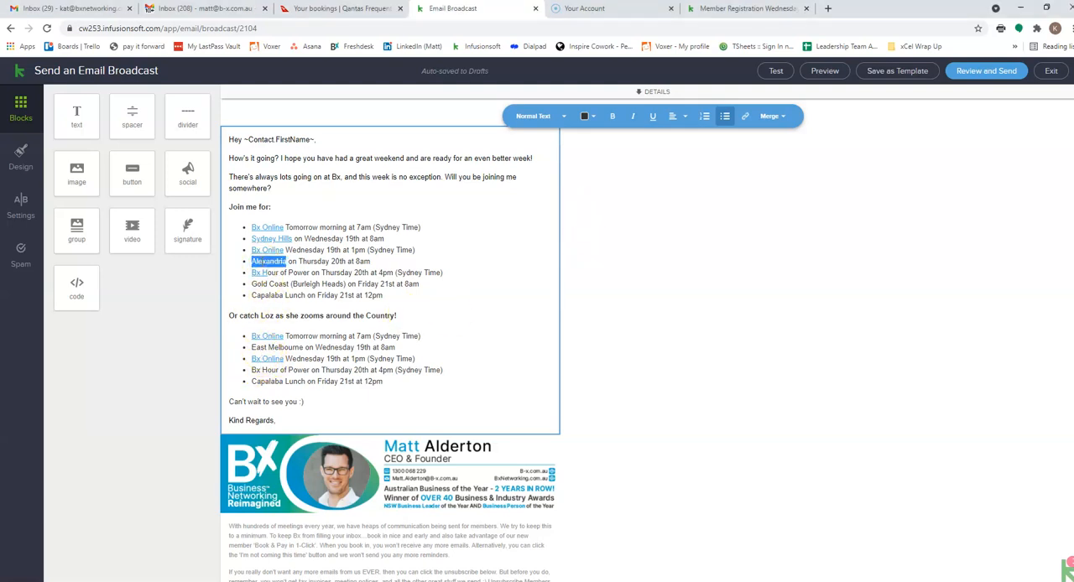
{"action": "left_click", "coordinate": [745, 117]}
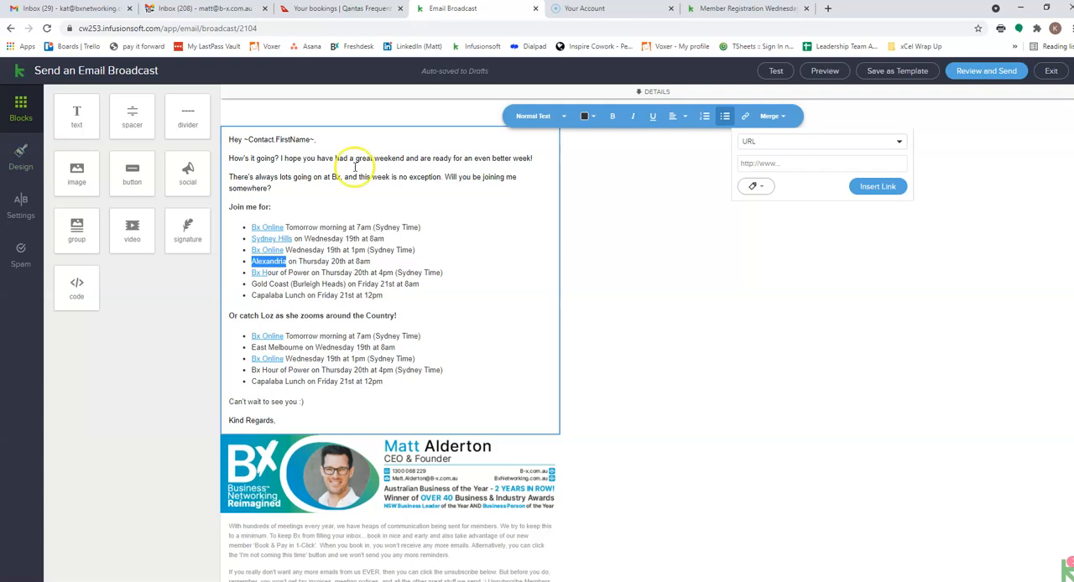
{"action": "left_click", "coordinate": [794, 166]}
{"action": "type", "text": "https://cw253.infusionsoft.app/app/page/alexandria-1-click"}
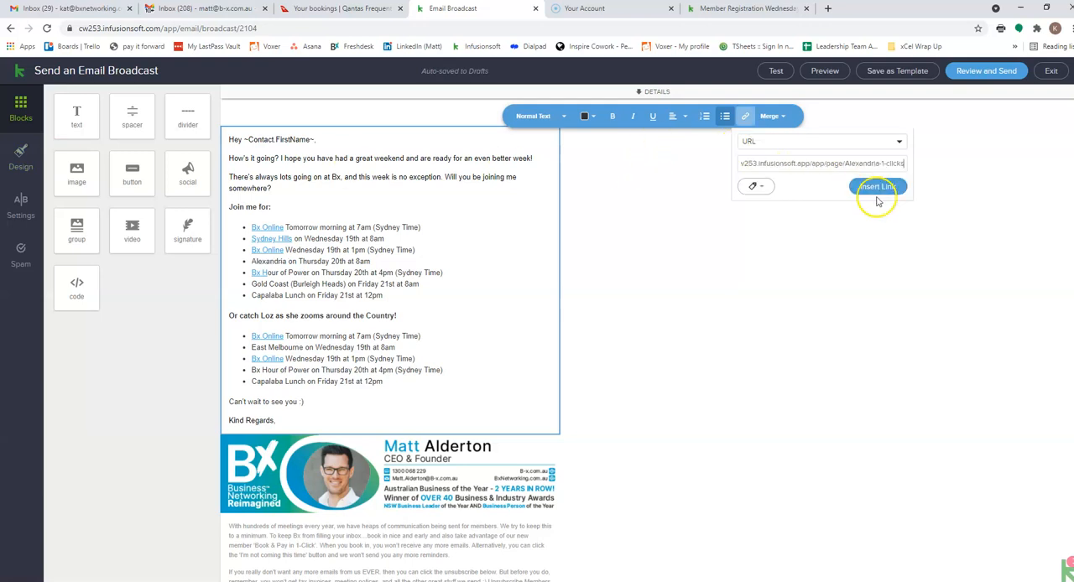
{"action": "left_click", "coordinate": [885, 188]}
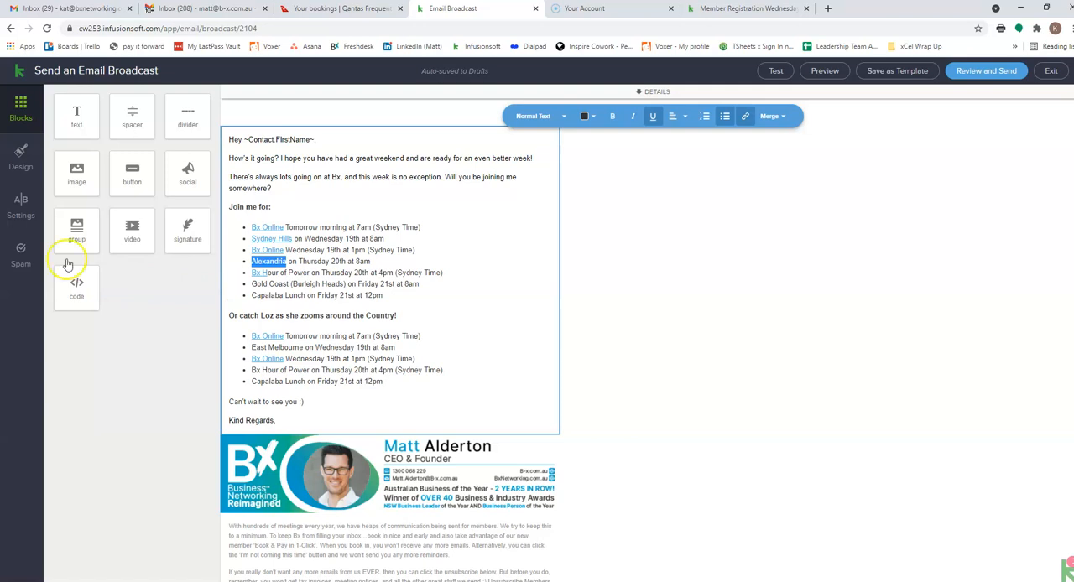
{"action": "left_click", "coordinate": [316, 264]}
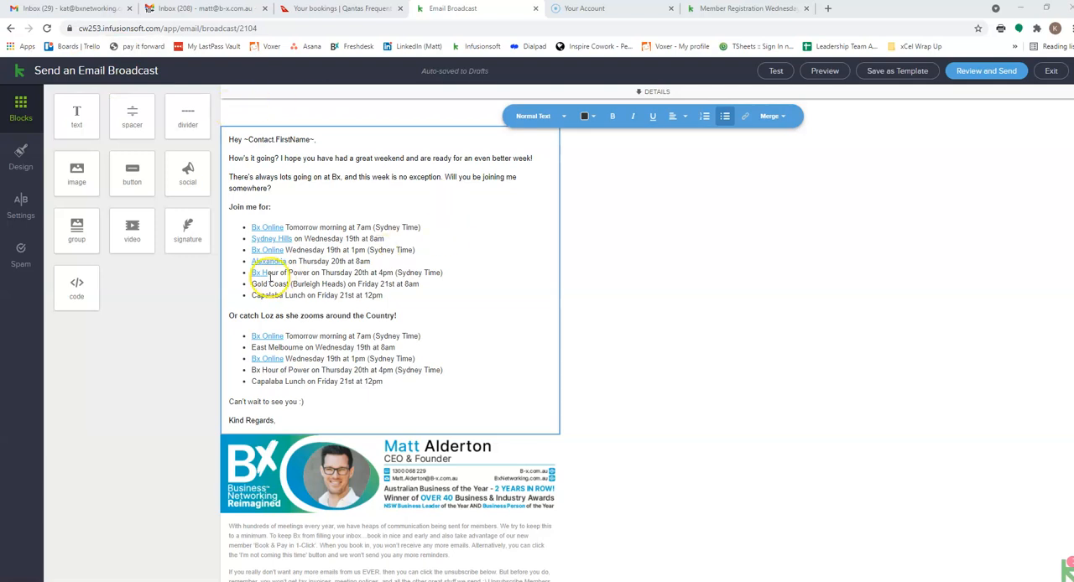
- Link the full text "Bx Hour of Power" in the first list to the form address ending in "hour-of-power"
{"action": "left_click_drag", "start_coordinate": [254, 274], "coordinate": [309, 274]}
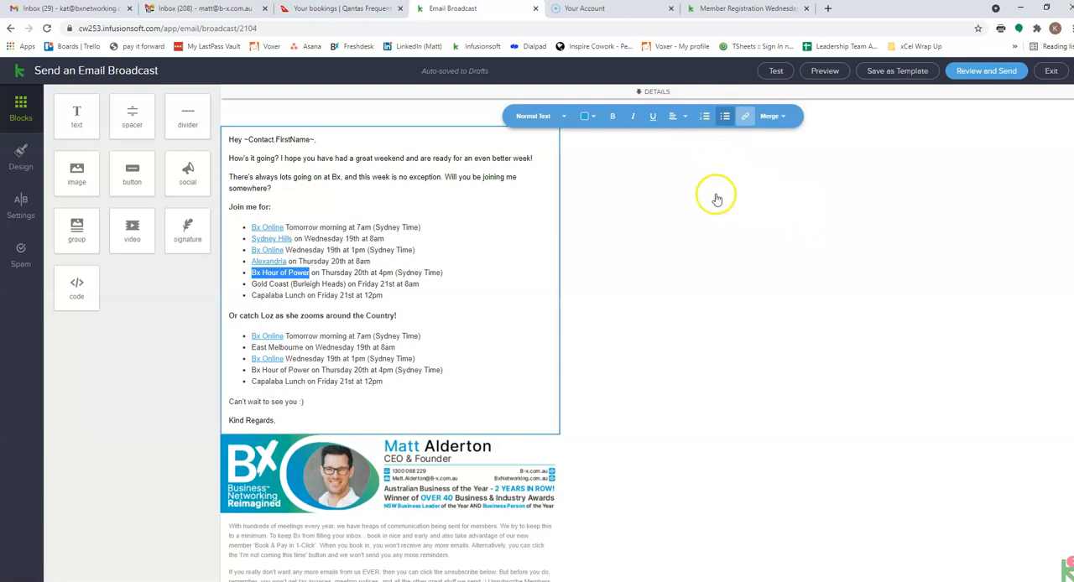
{"action": "left_click", "coordinate": [791, 164]}
{"action": "type", "text": "https://cw253.infusionsoft.app/app/form/hour-of-power"}
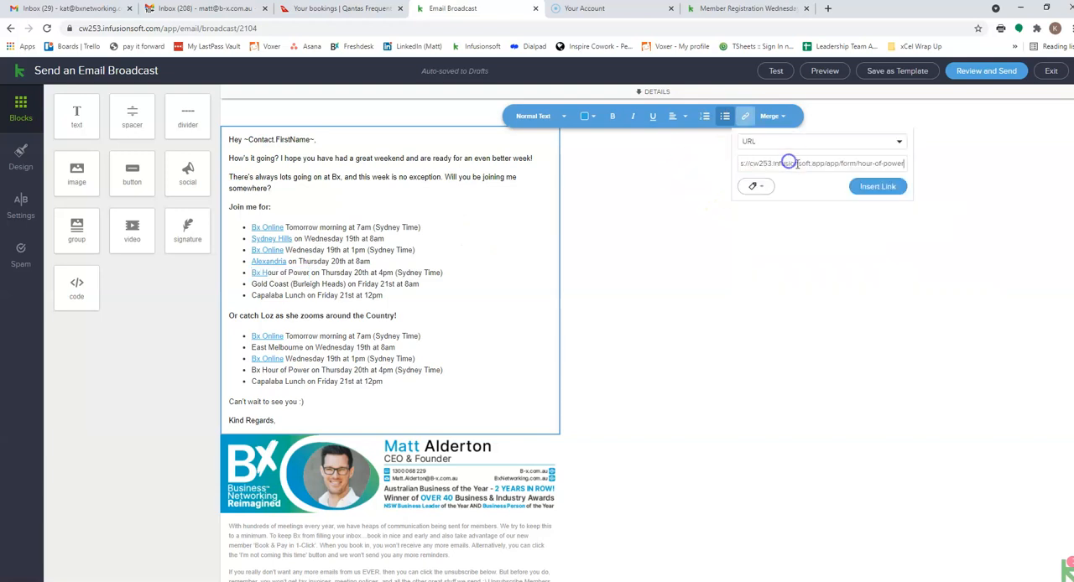
{"action": "left_click", "coordinate": [872, 187]}
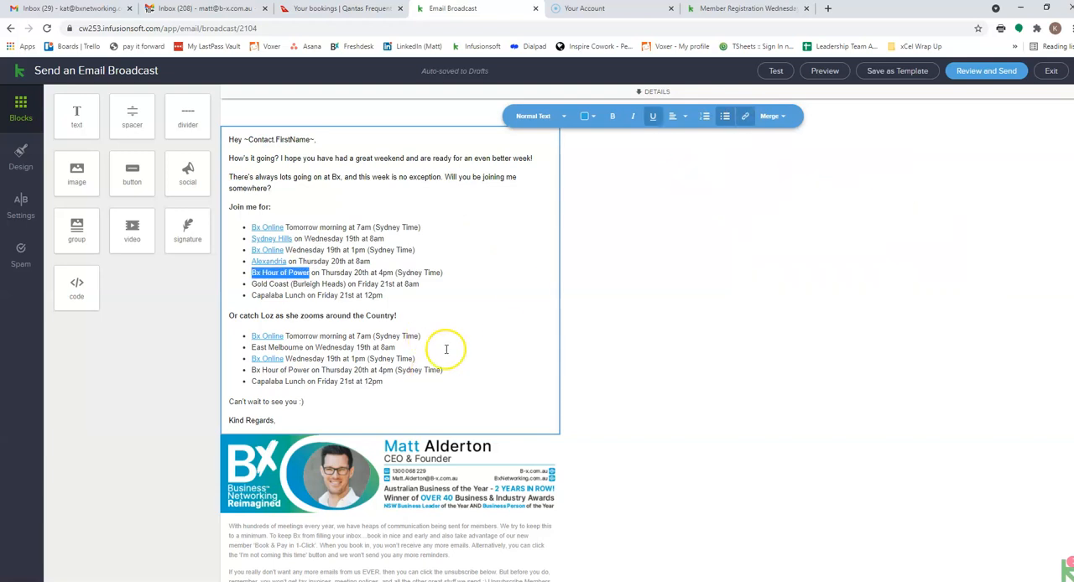
- Link "Bx Hour of Power" in the second list's Thursday 4pm bullet to the same "hour-of-power" form address
{"action": "left_click_drag", "start_coordinate": [251, 370], "coordinate": [312, 372]}
{"action": "left_click", "coordinate": [745, 116]}
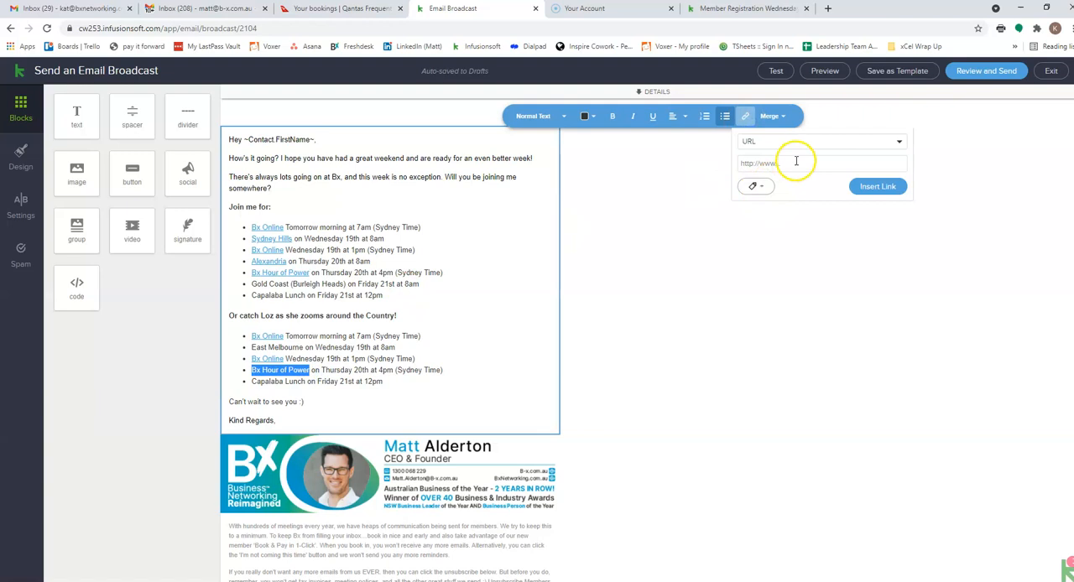
{"action": "left_click", "coordinate": [795, 162]}
{"action": "type", "text": "https://cw253.infusionsoft.app/app/form/hour-of-power"}
{"action": "left_click", "coordinate": [878, 187]}
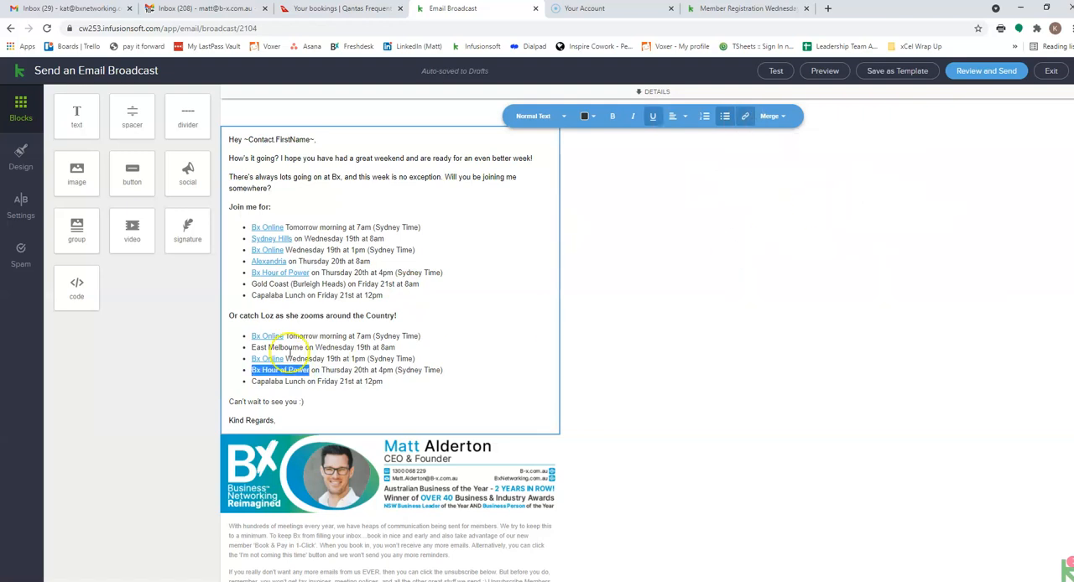
- Link "Gold Coast" in the first list's Friday 8am bullet to its copied booking address
{"action": "left_click_drag", "start_coordinate": [251, 283], "coordinate": [292, 284]}
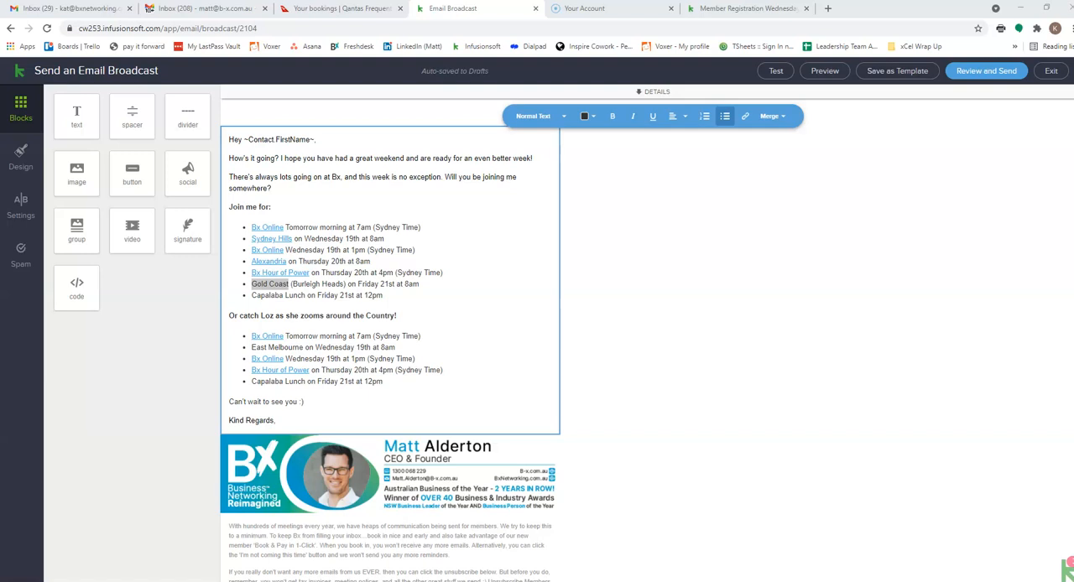
{"action": "left_click", "coordinate": [743, 116]}
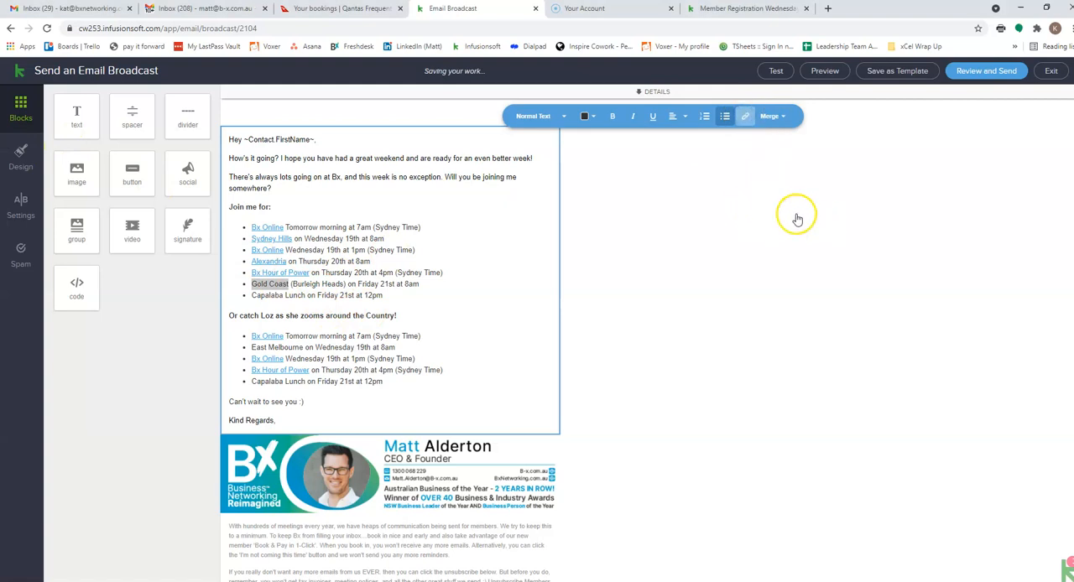
{"action": "left_click", "coordinate": [807, 166]}
{"action": "left_click", "coordinate": [839, 181]}
{"action": "left_click", "coordinate": [869, 192]}
{"action": "left_click", "coordinate": [308, 308]}
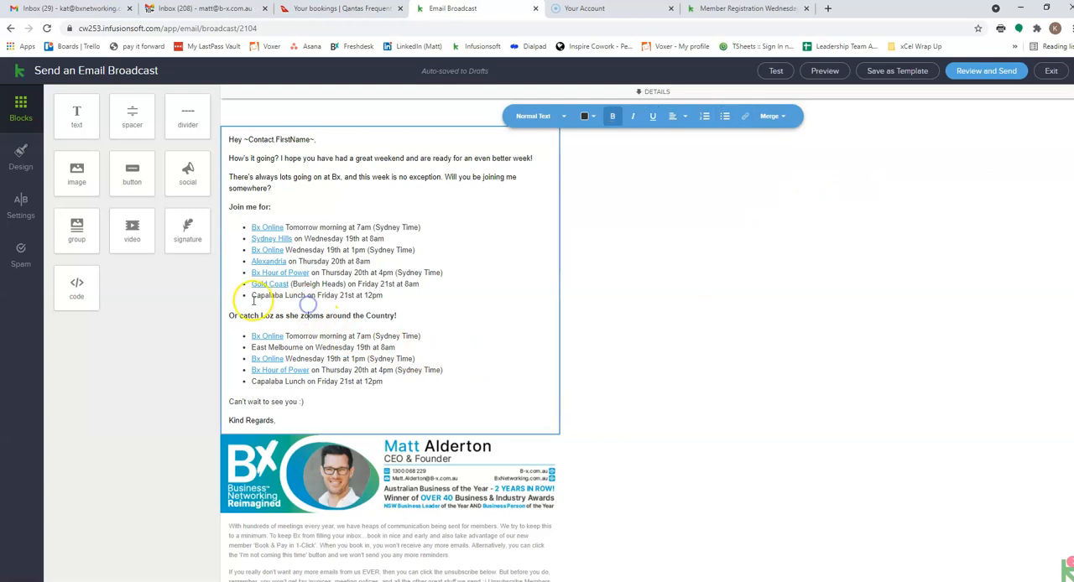
- Copy the address behind the first list's "Gold Coast" link and open it in a new browser tab
{"action": "left_click_drag", "start_coordinate": [251, 295], "coordinate": [283, 297]}
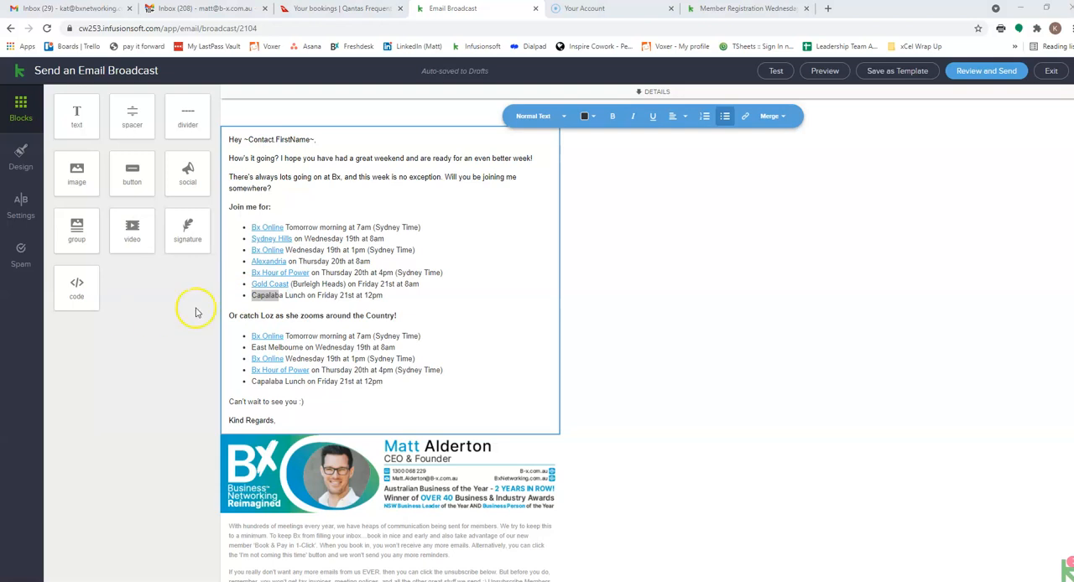
{"action": "left_click", "coordinate": [281, 296]}
{"action": "double_click", "coordinate": [281, 296]}
{"action": "left_click", "coordinate": [264, 291]}
{"action": "left_click", "coordinate": [745, 117]}
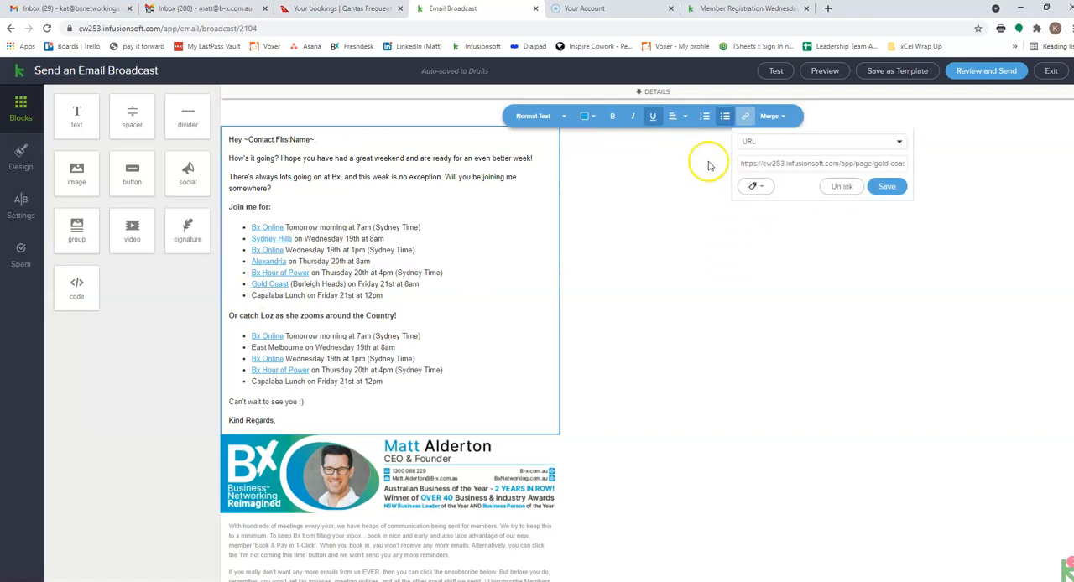
{"action": "triple_click", "coordinate": [847, 163]}
{"action": "key", "text": "ctrl+c"}
{"action": "left_click", "coordinate": [827, 9]}
{"action": "key", "text": "ctrl+v"}
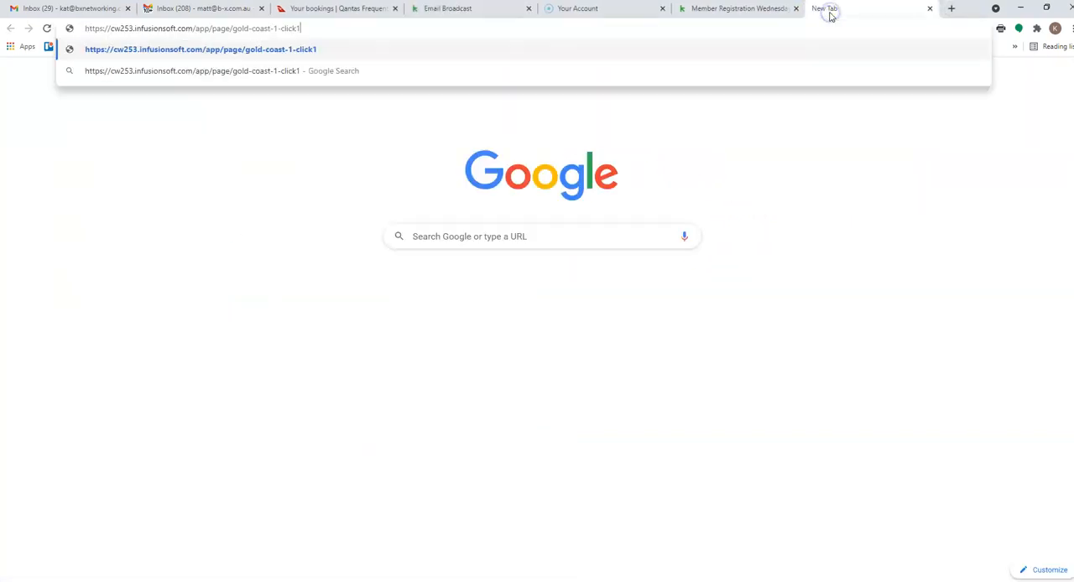
{"action": "key", "text": "Return"}
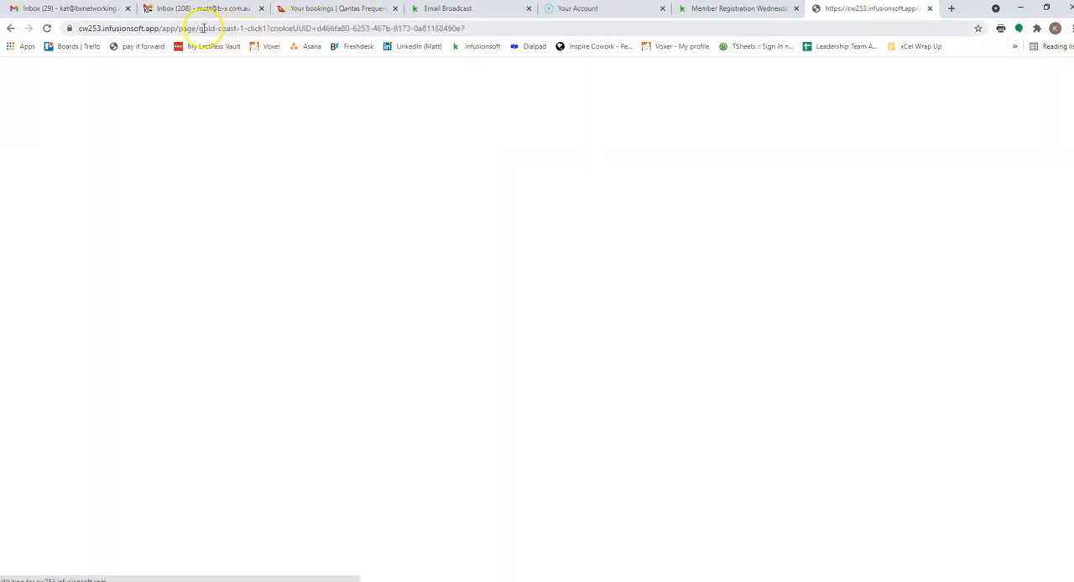
- Remove the cookie parameter from the booking page address, change its ending to "capalaba-1-click", and load that page
{"action": "left_click_drag", "start_coordinate": [464, 29], "coordinate": [269, 26]}
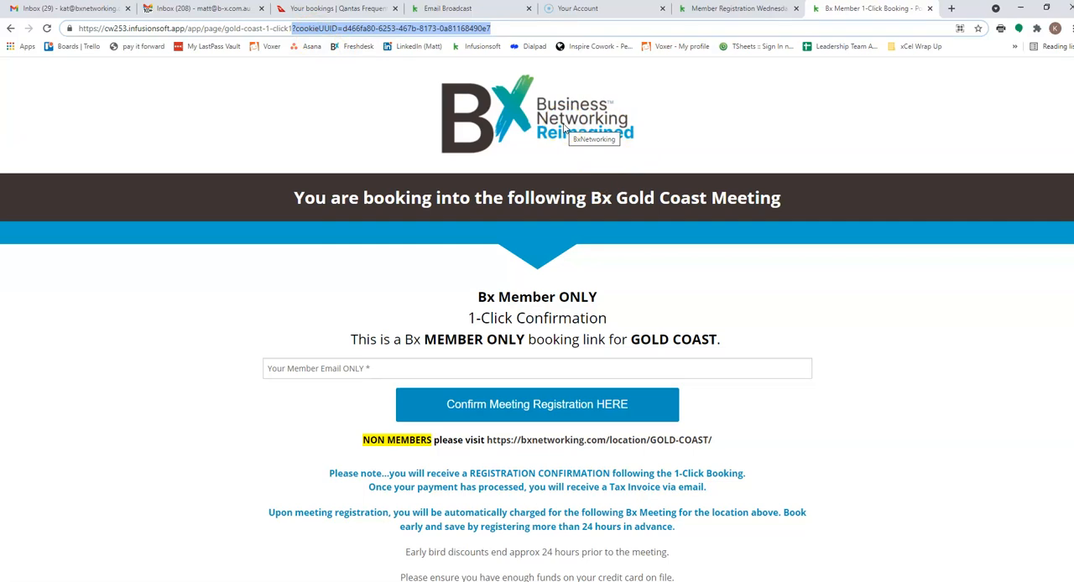
{"action": "key", "text": "BackSpace"}
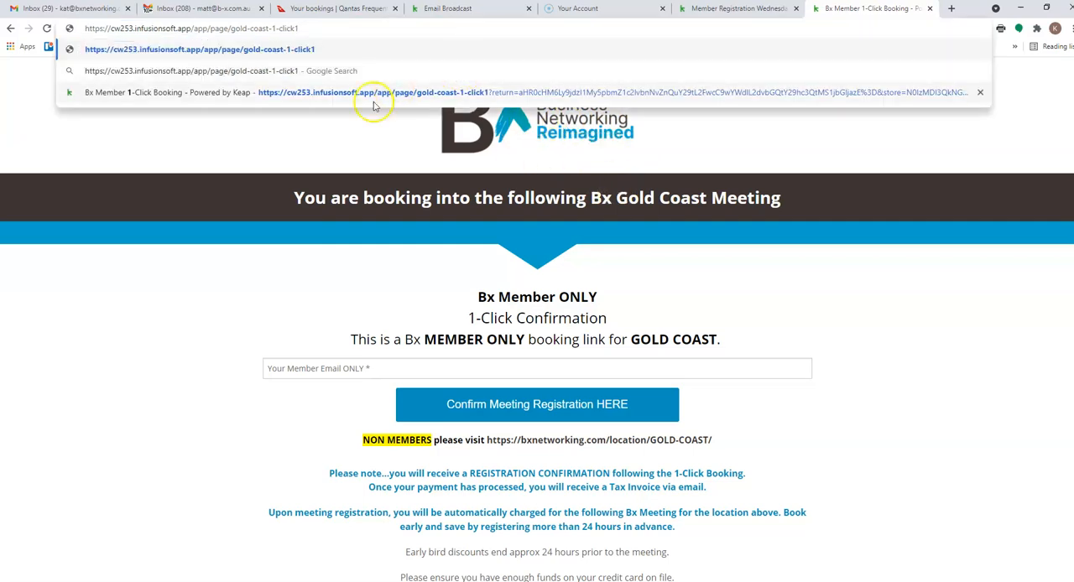
{"action": "left_click_drag", "start_coordinate": [231, 28], "coordinate": [276, 28]}
{"action": "type", "text": "capalaba"}
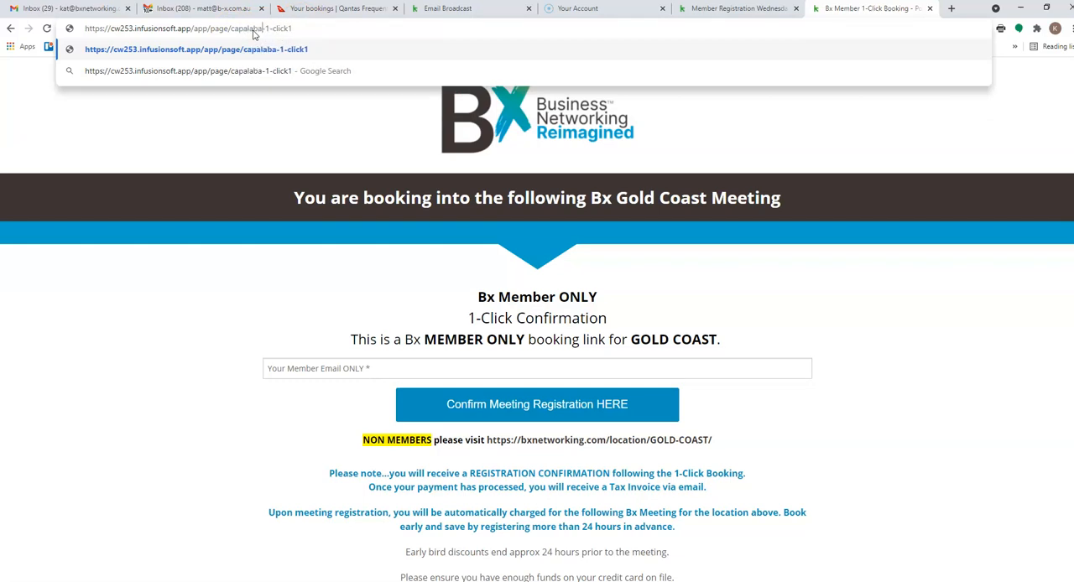
{"action": "left_click", "coordinate": [300, 28]}
{"action": "key", "text": "BackSpace"}
{"action": "key", "text": "Return"}
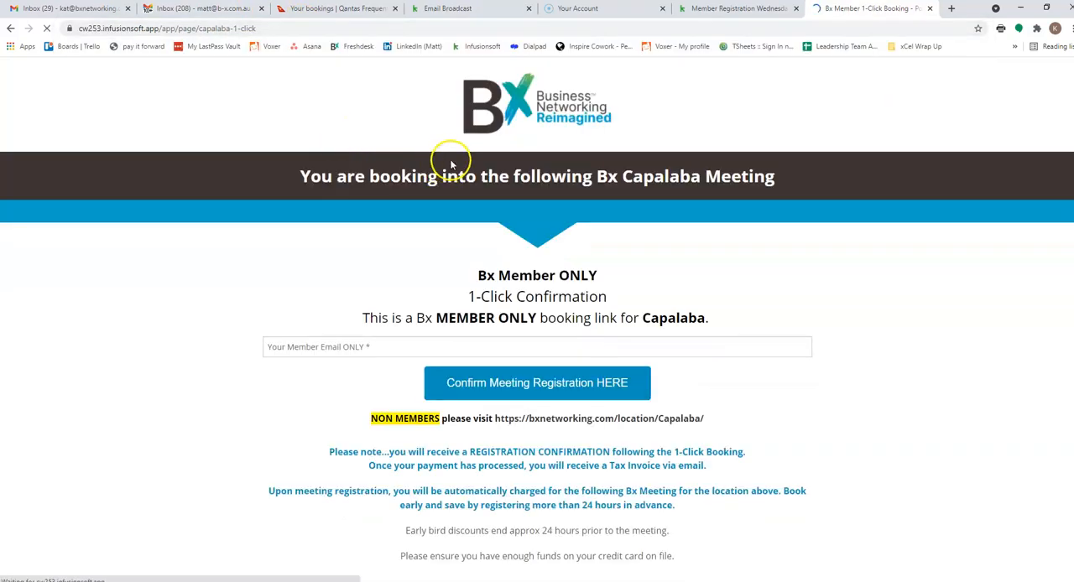
- Copy the Capalaba booking page address and link "Capalaba" in the first list's Friday 12pm bullet to it
{"action": "left_click", "coordinate": [202, 27]}
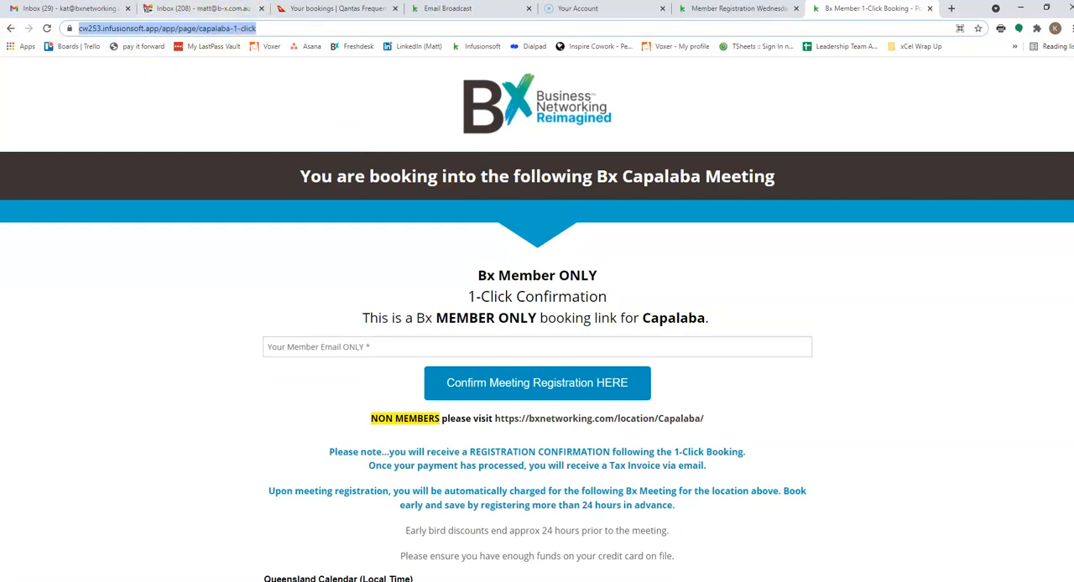
{"action": "key", "text": "alt+Tab"}
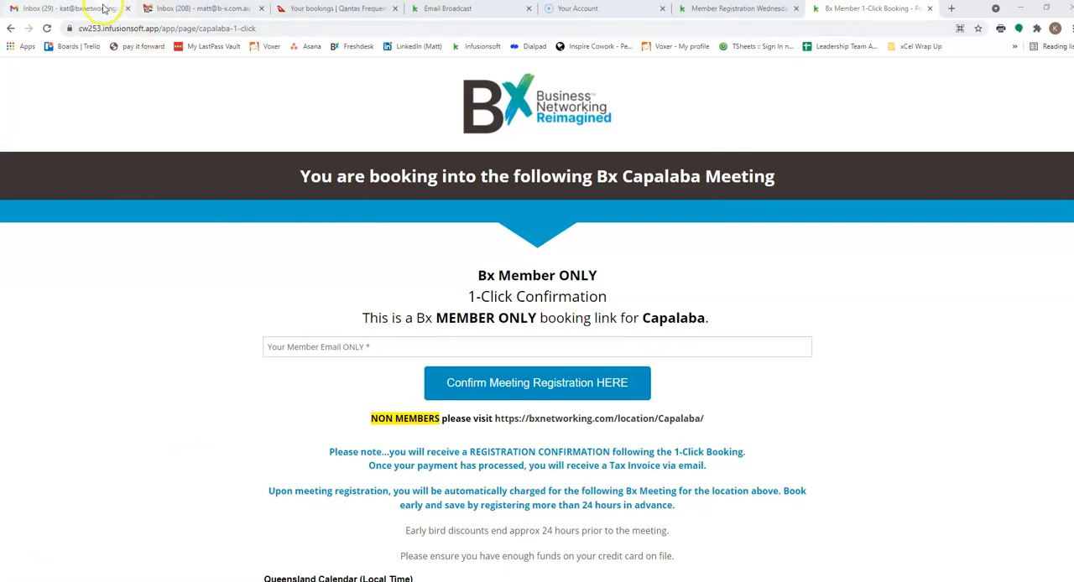
{"action": "left_click", "coordinate": [272, 26]}
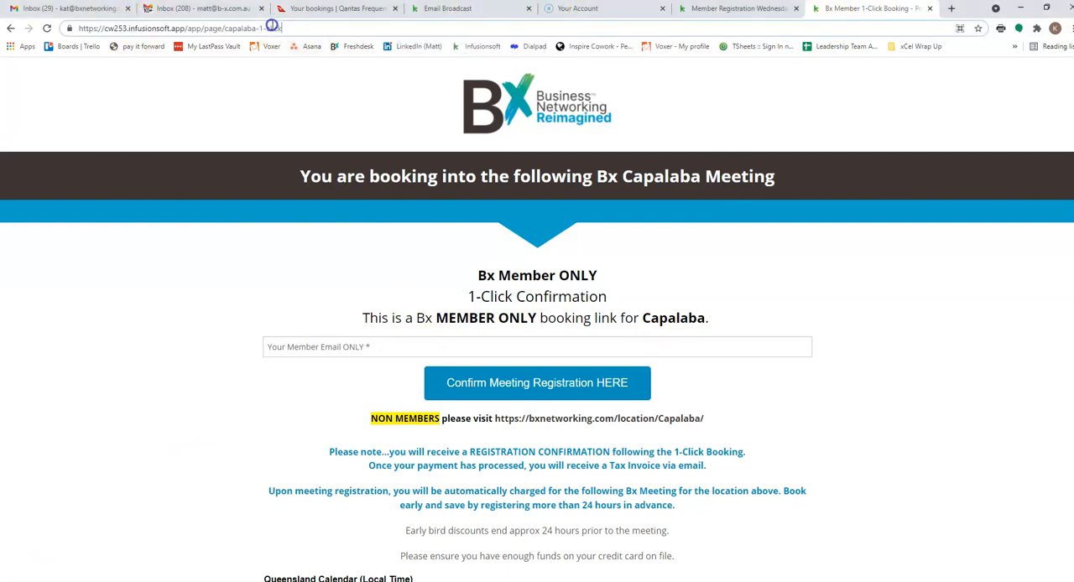
{"action": "double_click", "coordinate": [275, 27]}
{"action": "left_click", "coordinate": [282, 27]}
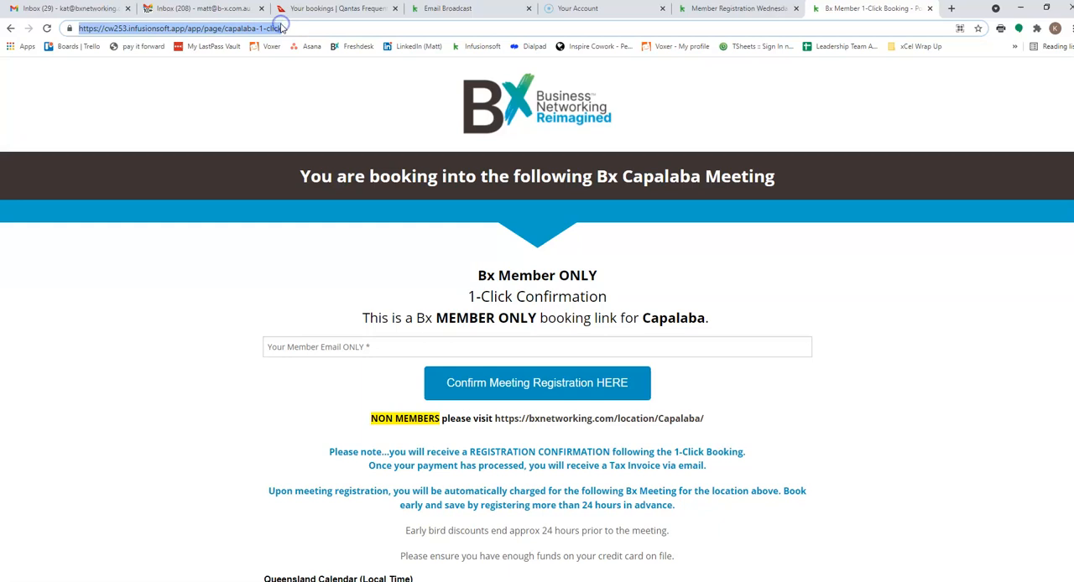
{"action": "left_click", "coordinate": [453, 8]}
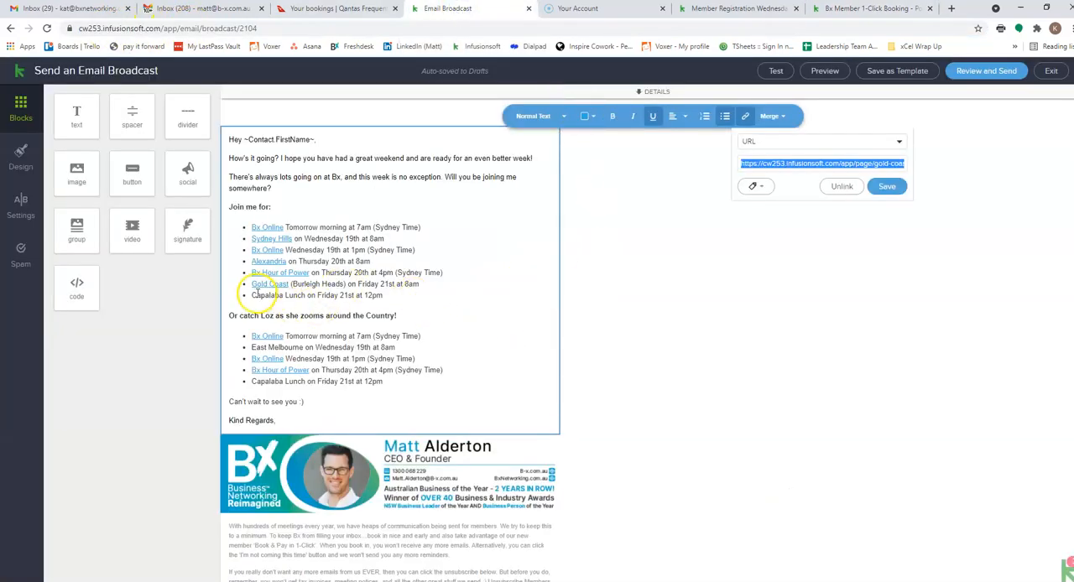
{"action": "left_click_drag", "start_coordinate": [252, 295], "coordinate": [281, 294]}
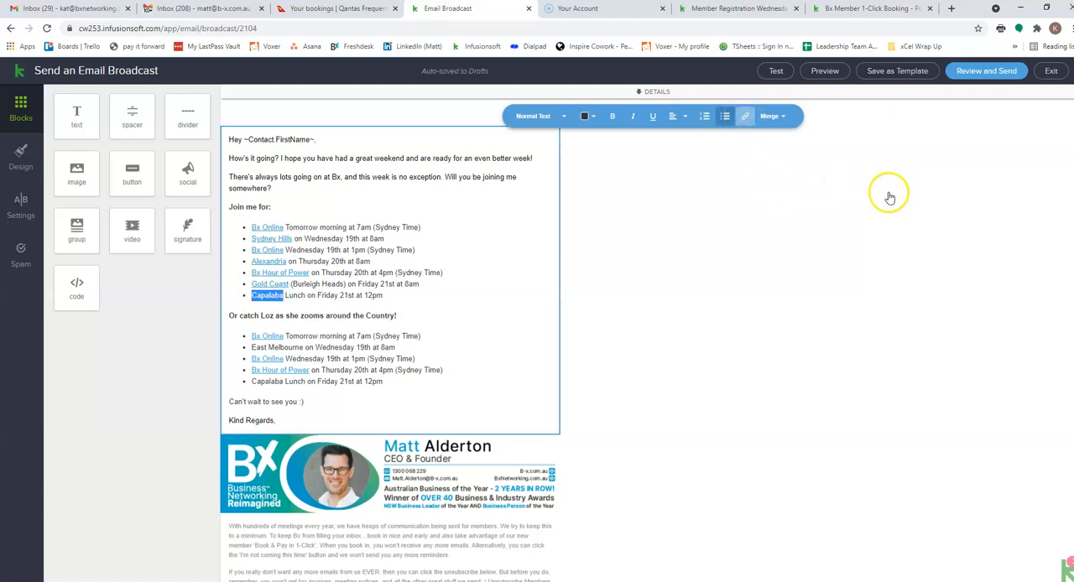
{"action": "left_click", "coordinate": [815, 161]}
{"action": "key", "text": "ctrl+v"}
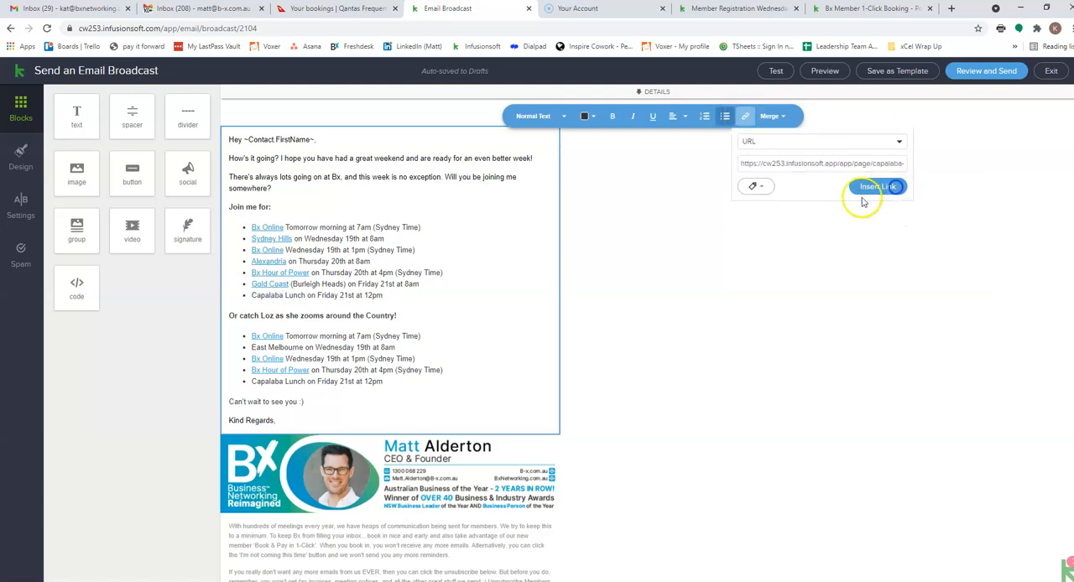
{"action": "left_click", "coordinate": [891, 187]}
- Select "East Melbourne" in the second list and load the booking page address ending in "east-melbourne-1-click" in the Capalaba page's tab
{"action": "left_click", "coordinate": [251, 348]}
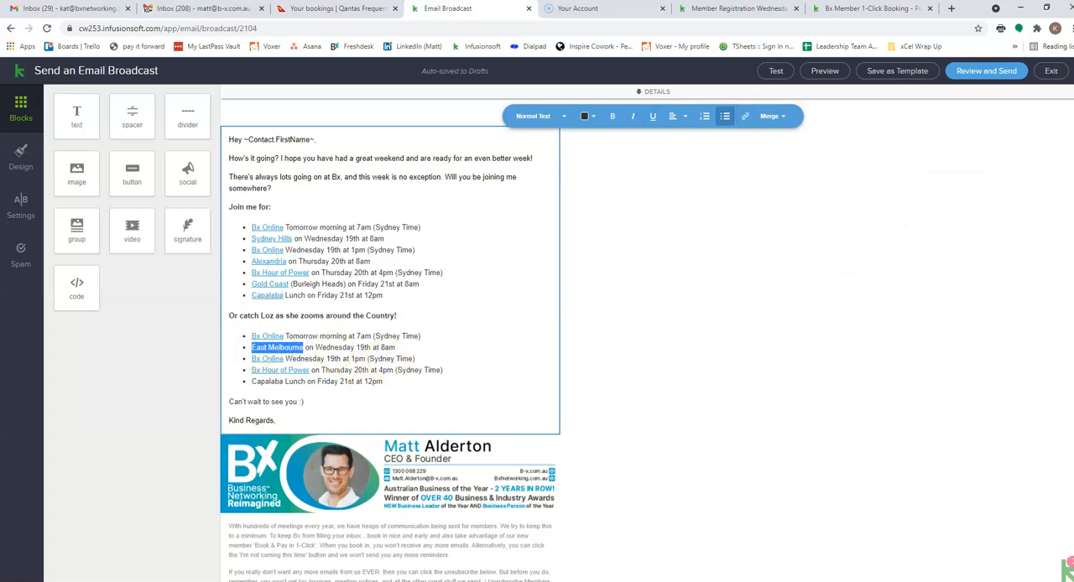
{"action": "key", "text": "alt+Tab"}
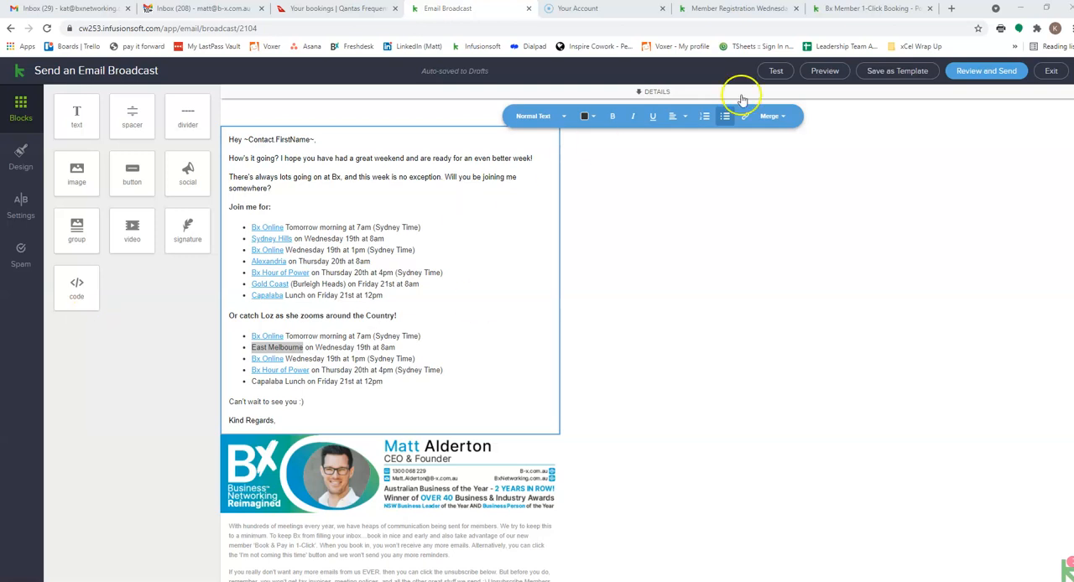
{"action": "left_click", "coordinate": [864, 9]}
{"action": "left_click", "coordinate": [339, 30]}
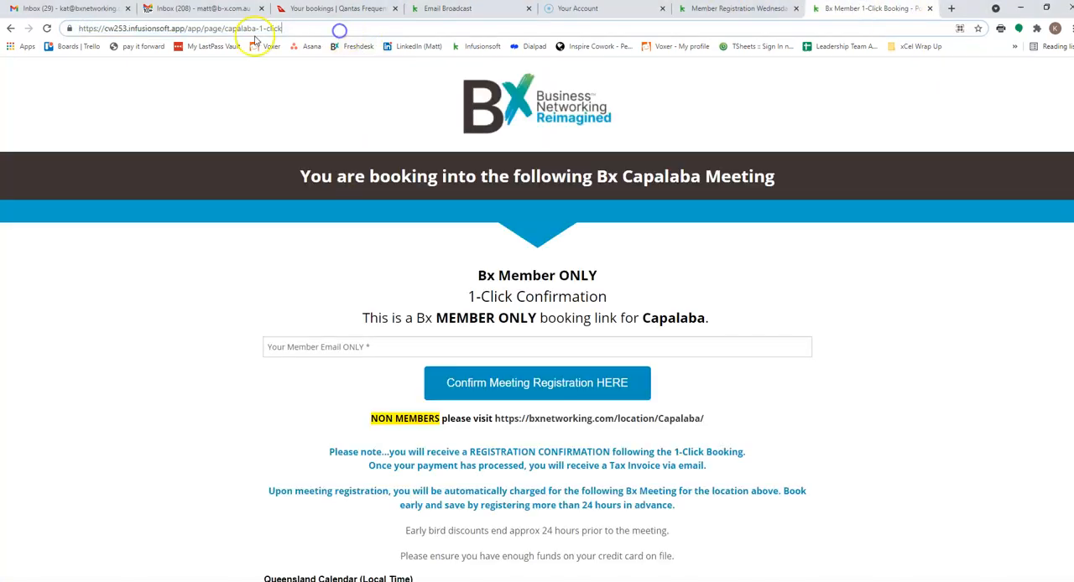
{"action": "type", "text": "east-"}
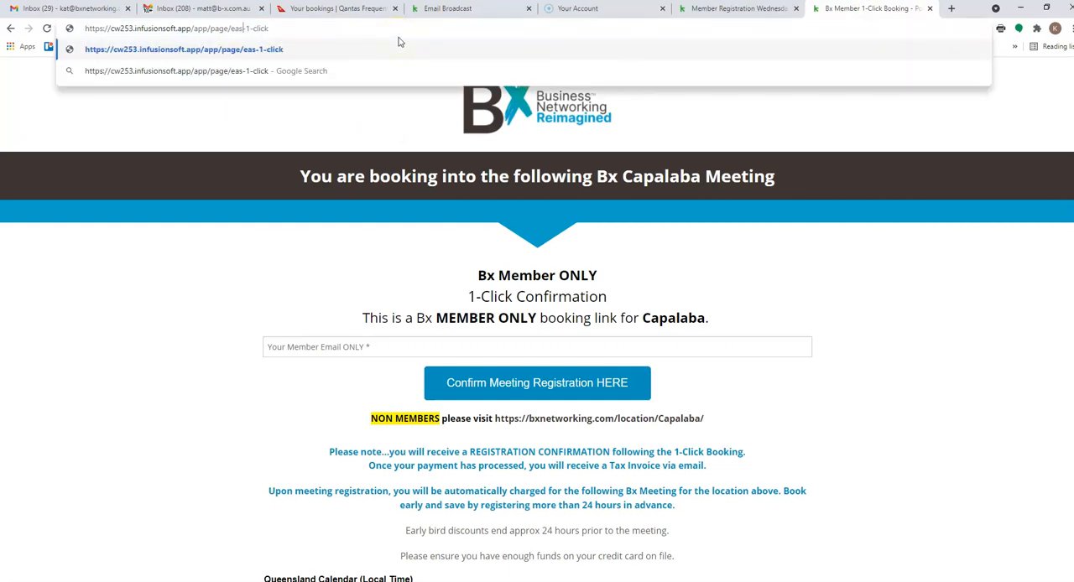
{"action": "type", "text": "melbourne"}
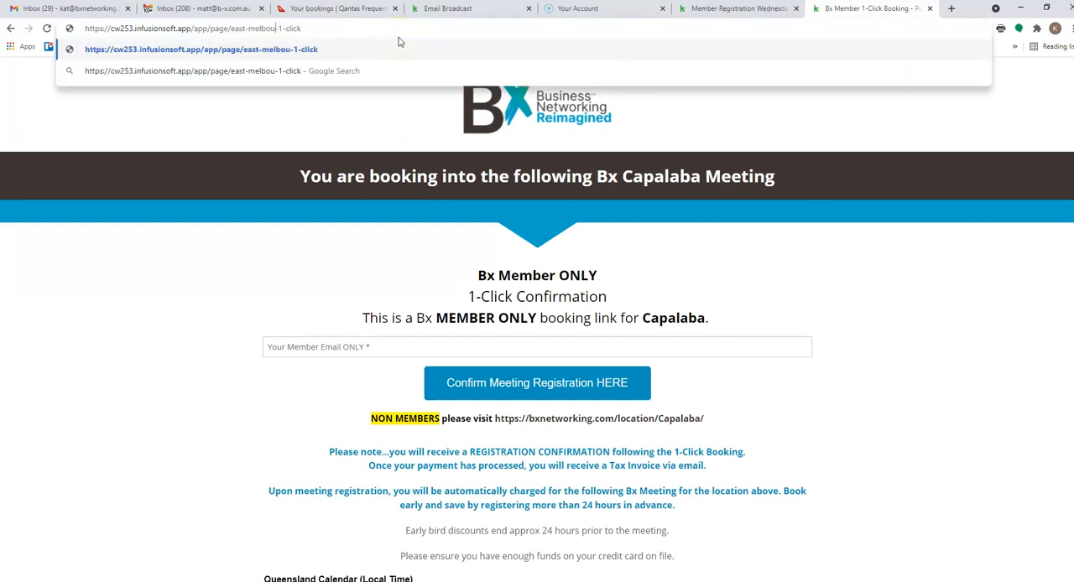
{"action": "key", "text": "Return"}
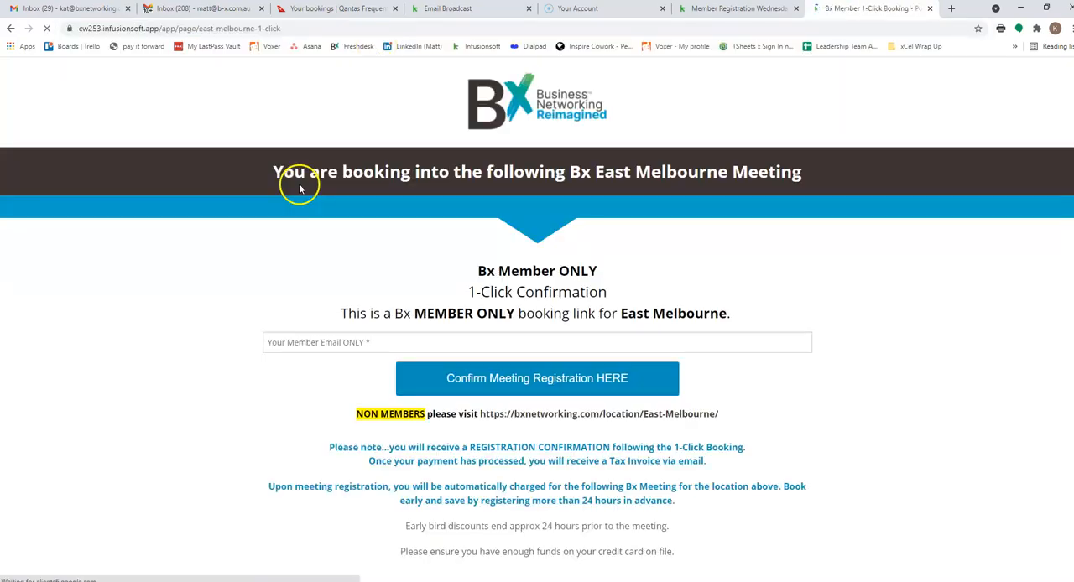
- Copy the East Melbourne booking page address and link "East Melbourne" in the second list's Wednesday 8am bullet to it
{"action": "left_click", "coordinate": [249, 32]}
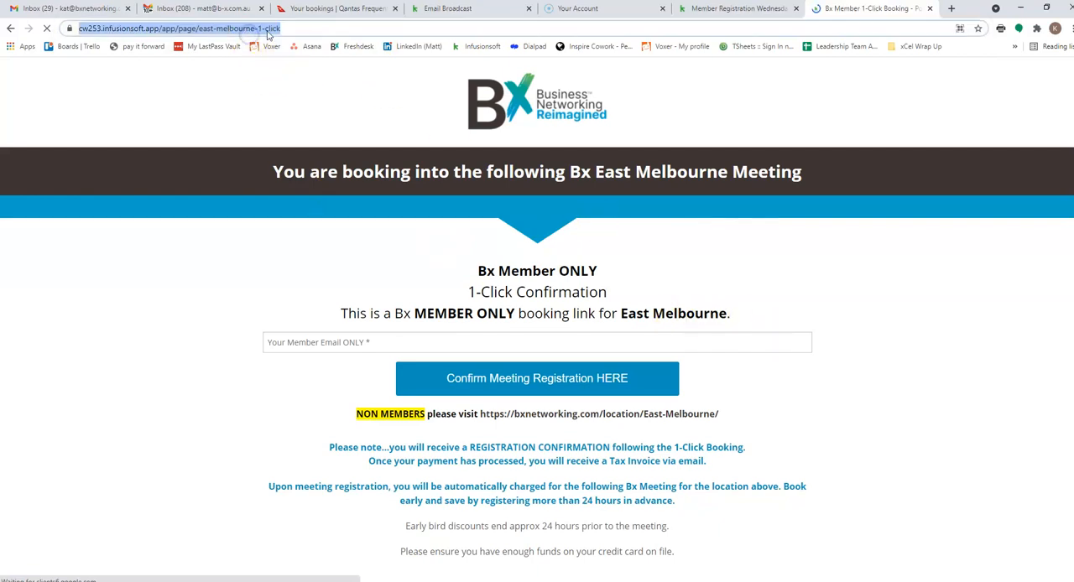
{"action": "left_click", "coordinate": [730, 10]}
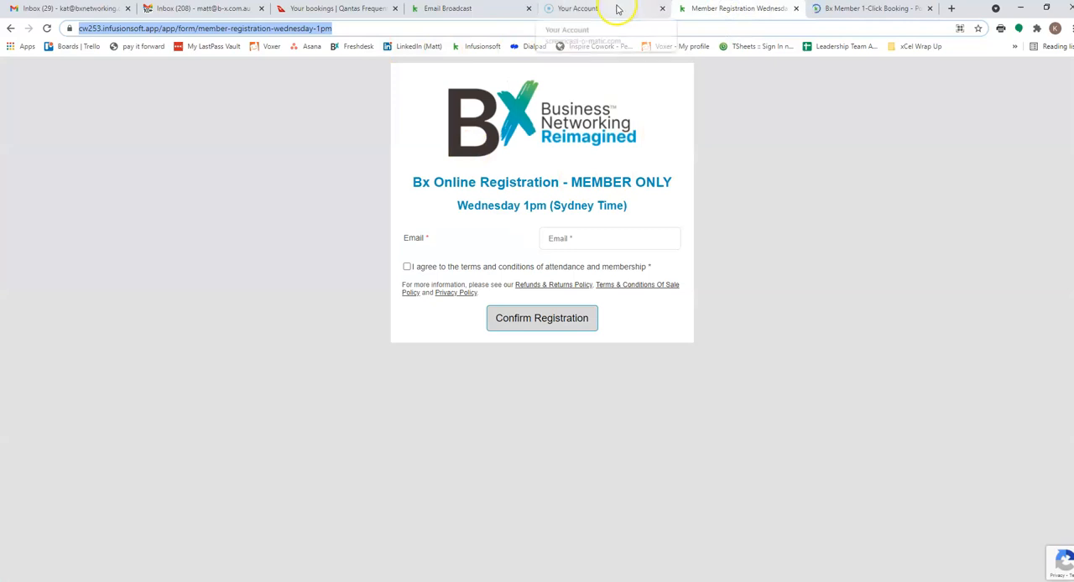
{"action": "left_click", "coordinate": [616, 9]}
{"action": "left_click", "coordinate": [447, 8]}
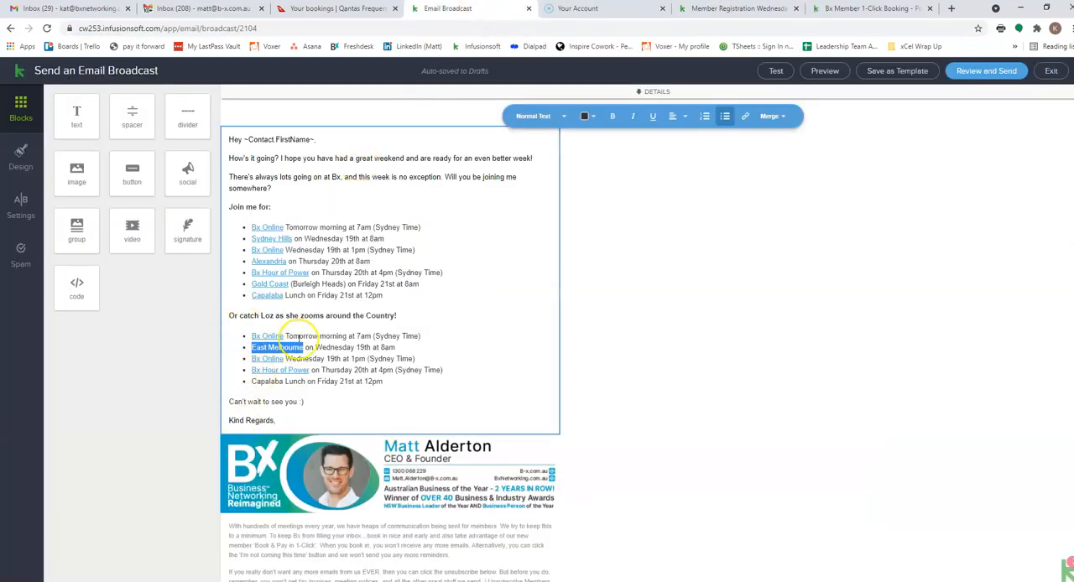
{"action": "left_click", "coordinate": [746, 117]}
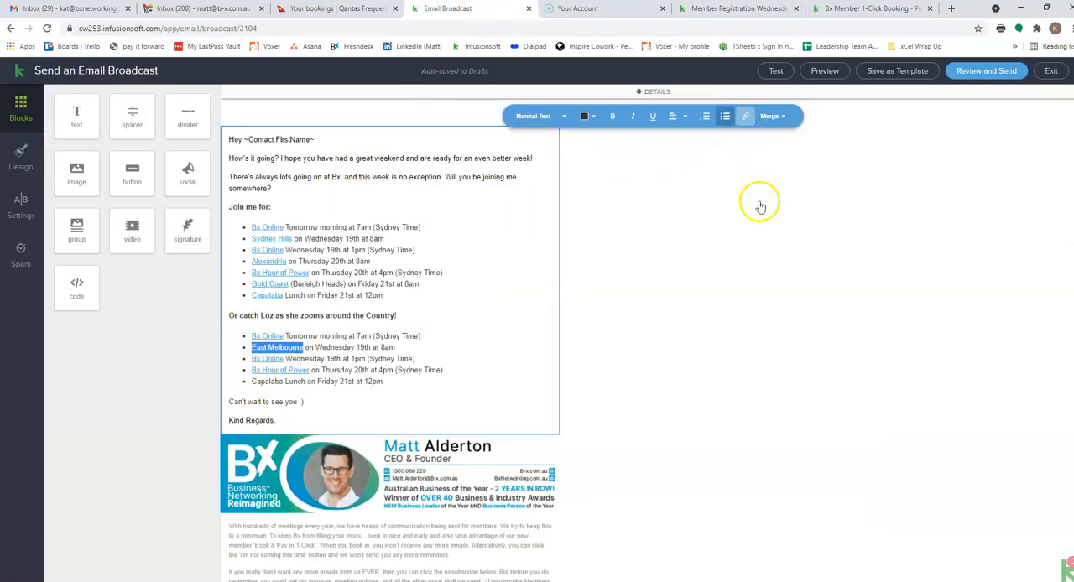
{"action": "left_click", "coordinate": [760, 162]}
{"action": "key", "text": "ctrl+v"}
{"action": "left_click", "coordinate": [872, 198]}
{"action": "left_click", "coordinate": [457, 370]}
- Copy the first list's Capalaba link address and apply it to "Capalaba" in the second list's Friday 12pm bullet
{"action": "double_click", "coordinate": [267, 295]}
{"action": "left_click", "coordinate": [745, 116]}
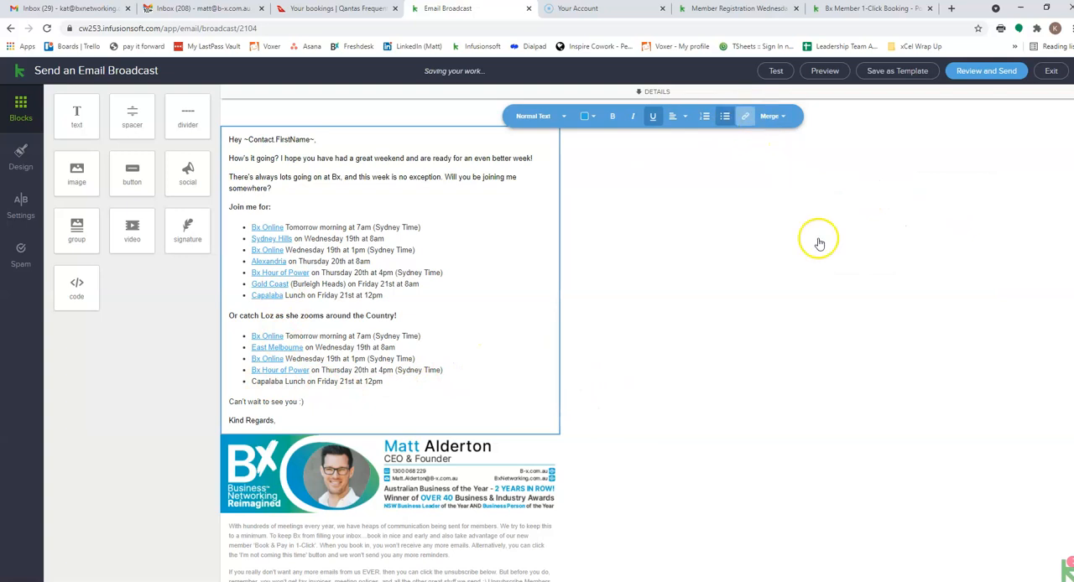
{"action": "triple_click", "coordinate": [864, 164]}
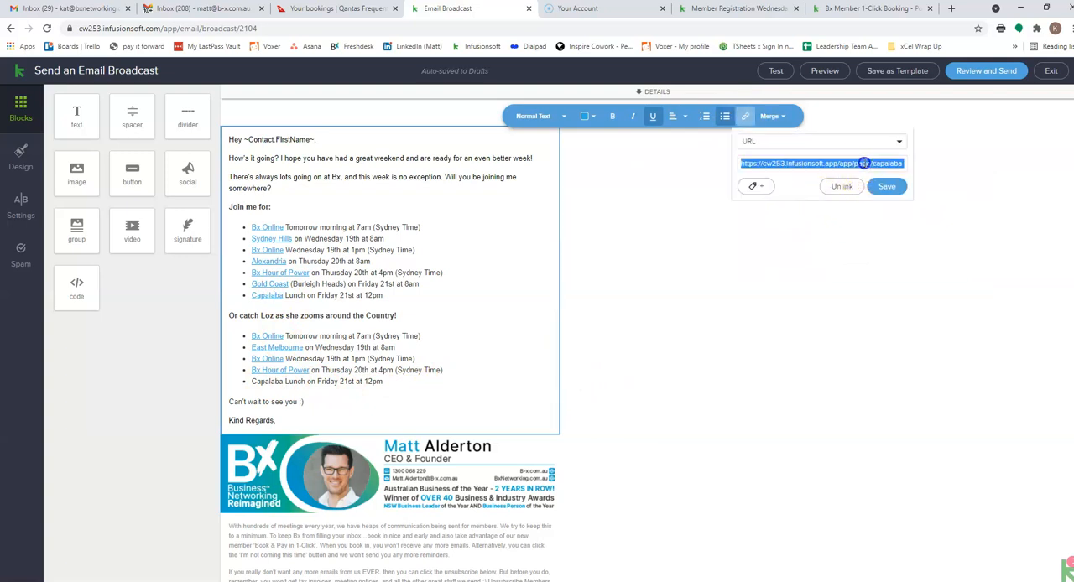
{"action": "left_click", "coordinate": [752, 231]}
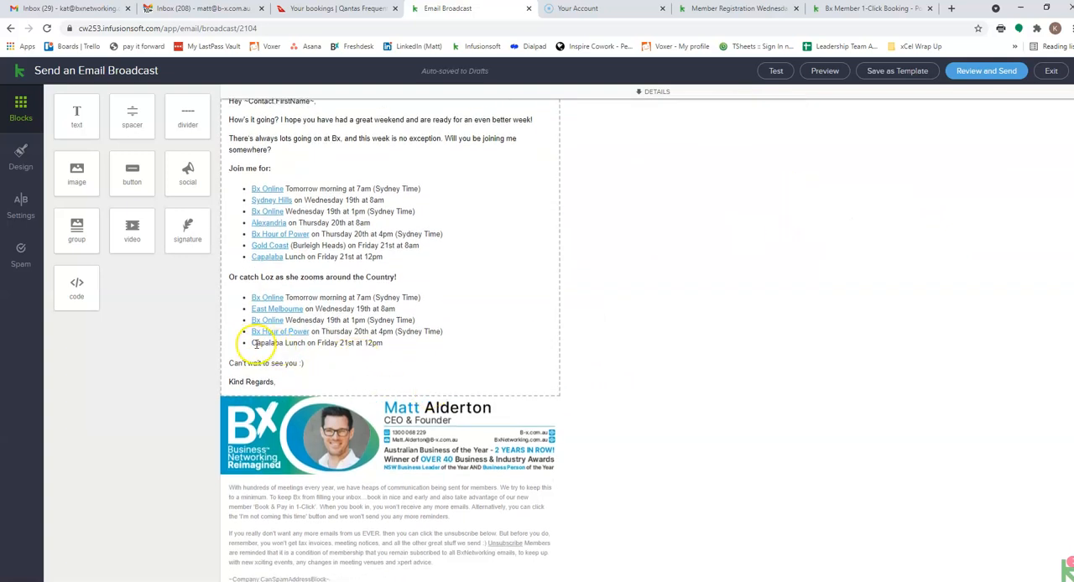
{"action": "left_click_drag", "start_coordinate": [249, 343], "coordinate": [283, 381]}
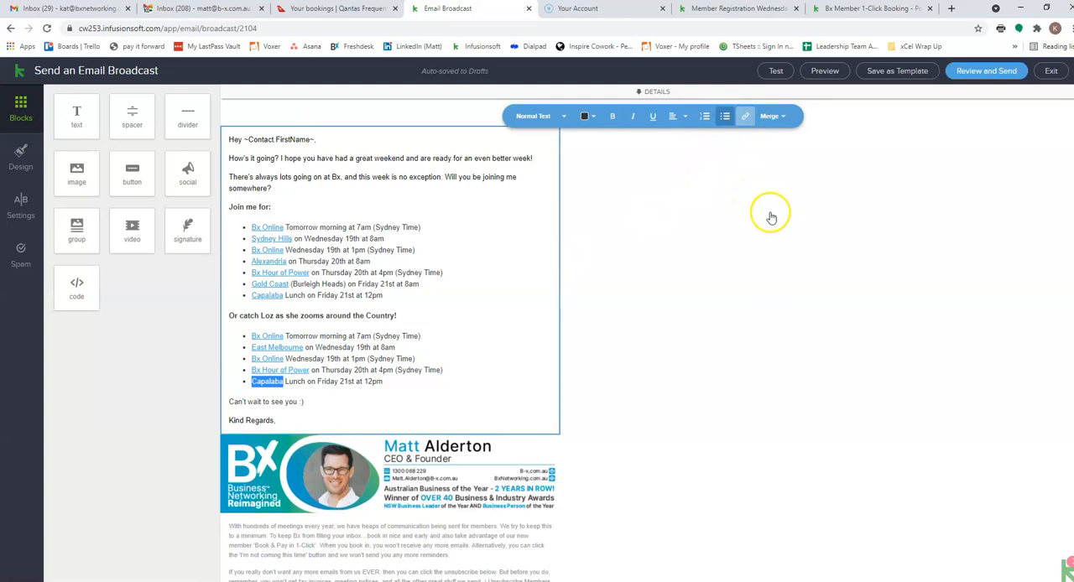
{"action": "left_click", "coordinate": [745, 116]}
{"action": "left_click", "coordinate": [757, 163]}
{"action": "key", "text": "ctrl+v"}
{"action": "left_click", "coordinate": [877, 186]}
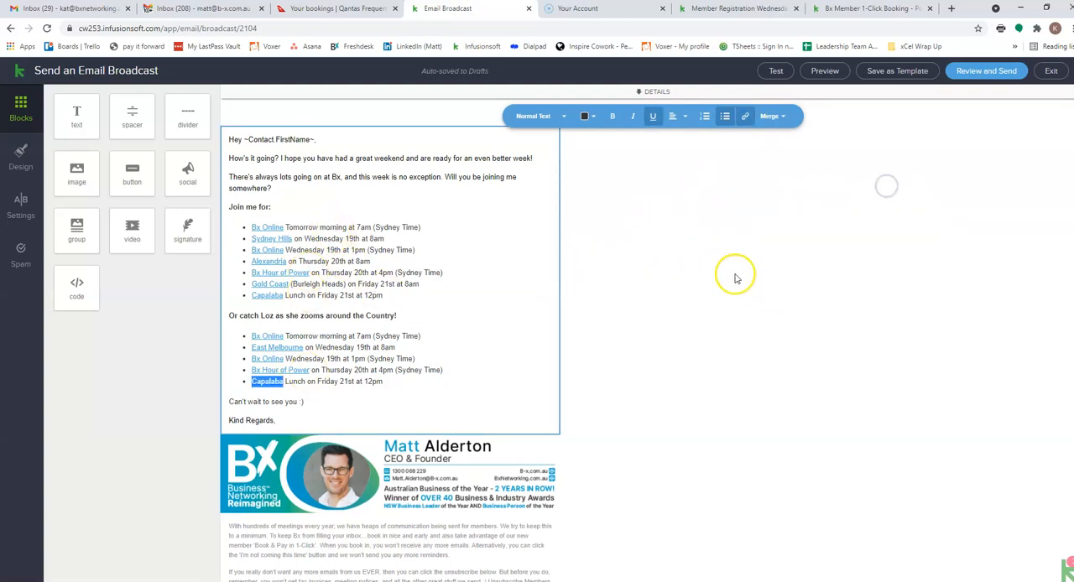
{"action": "left_click", "coordinate": [673, 273]}
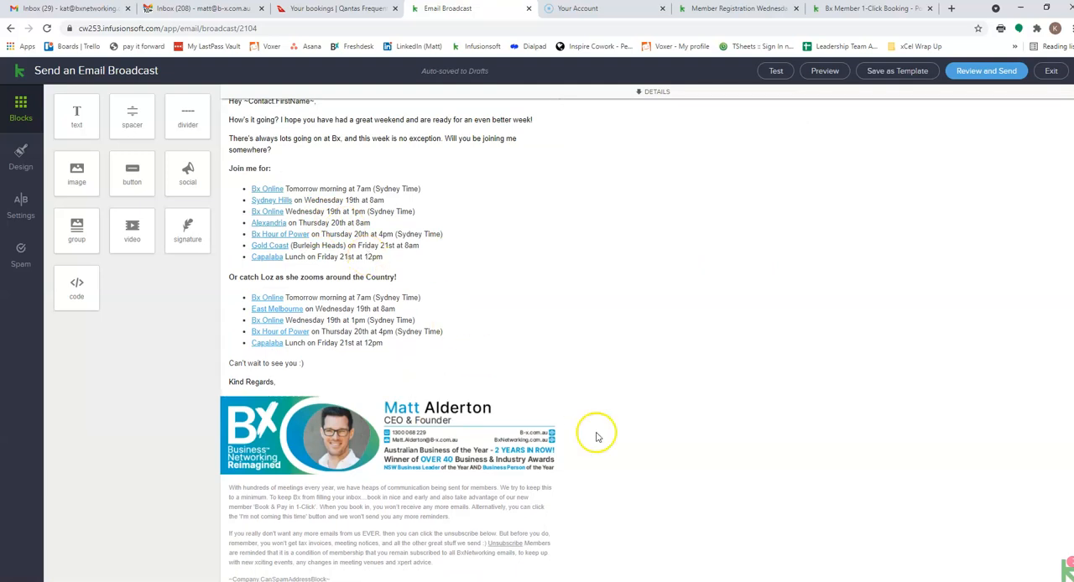
- Look over the finished event lists, expand the broadcast details and start a new contact search for its recipients
{"action": "scroll", "coordinate": [619, 440], "scroll_direction": "down", "scroll_amount": 1}
{"action": "scroll", "coordinate": [564, 335], "scroll_direction": "up", "scroll_amount": 1}
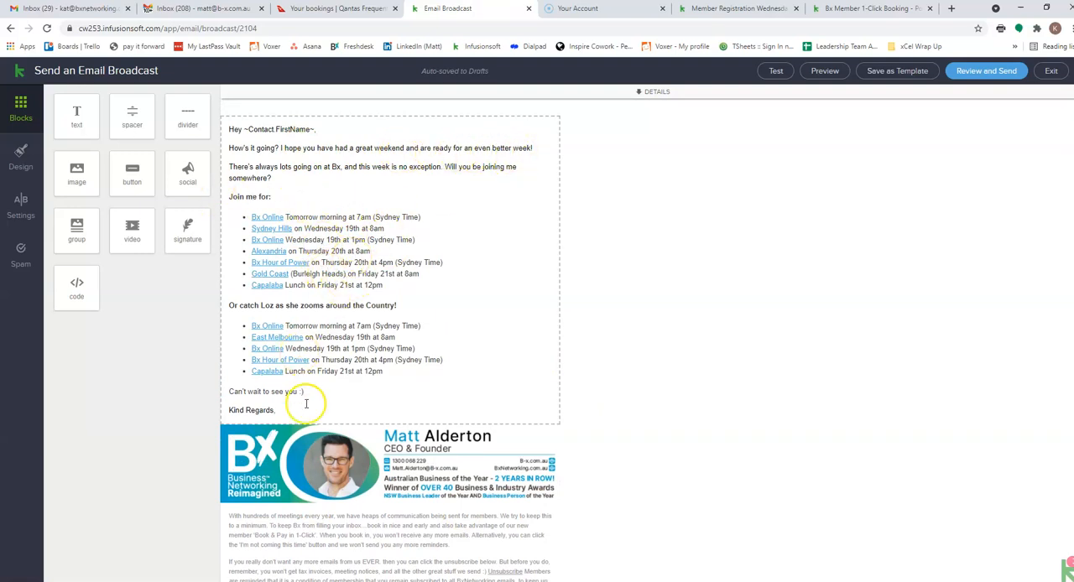
{"action": "scroll", "coordinate": [610, 205], "scroll_direction": "down", "scroll_amount": 1}
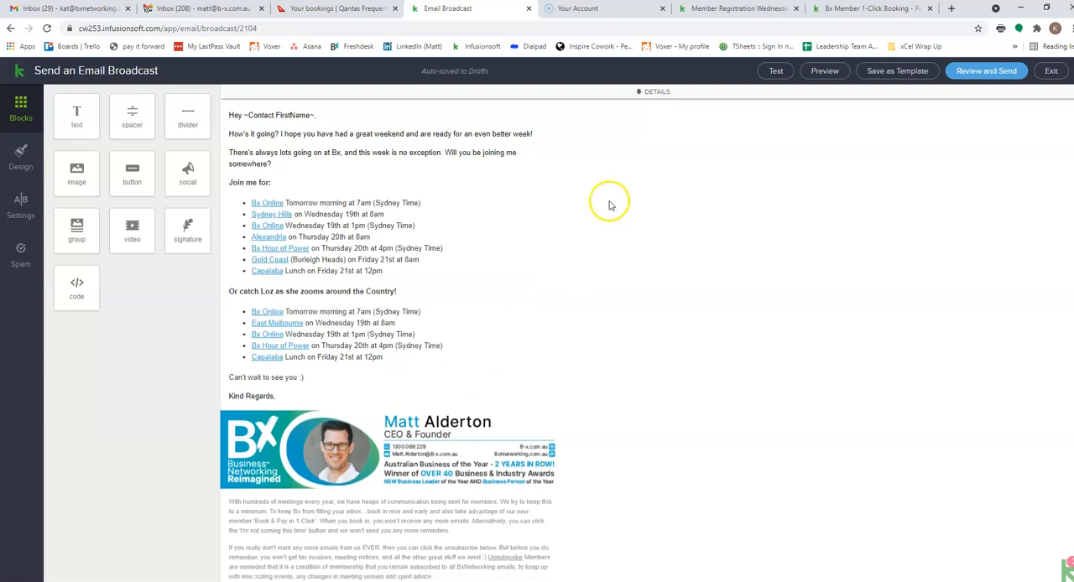
{"action": "left_click", "coordinate": [653, 90]}
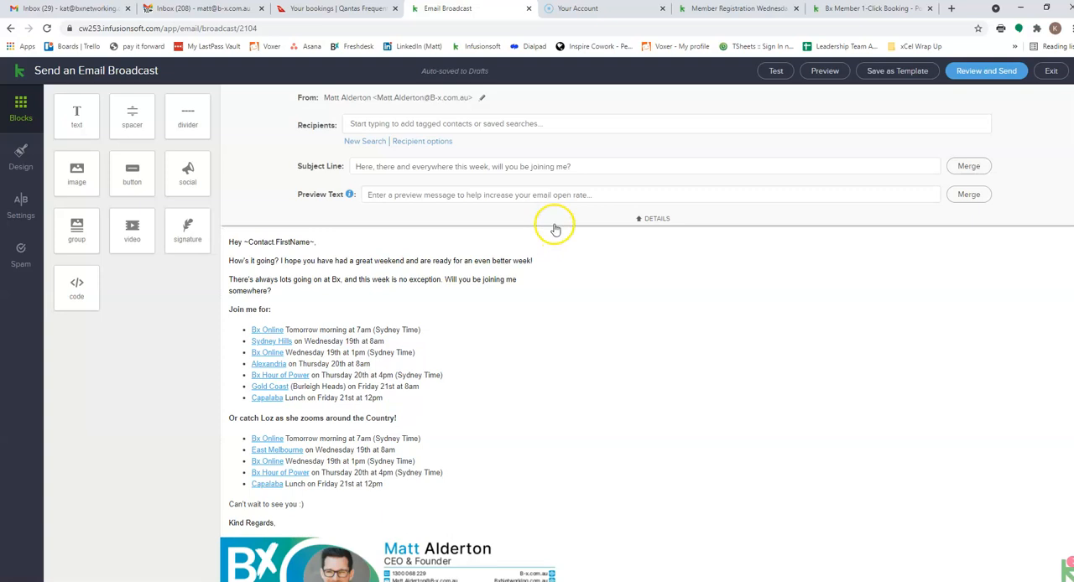
{"action": "left_click", "coordinate": [366, 143]}
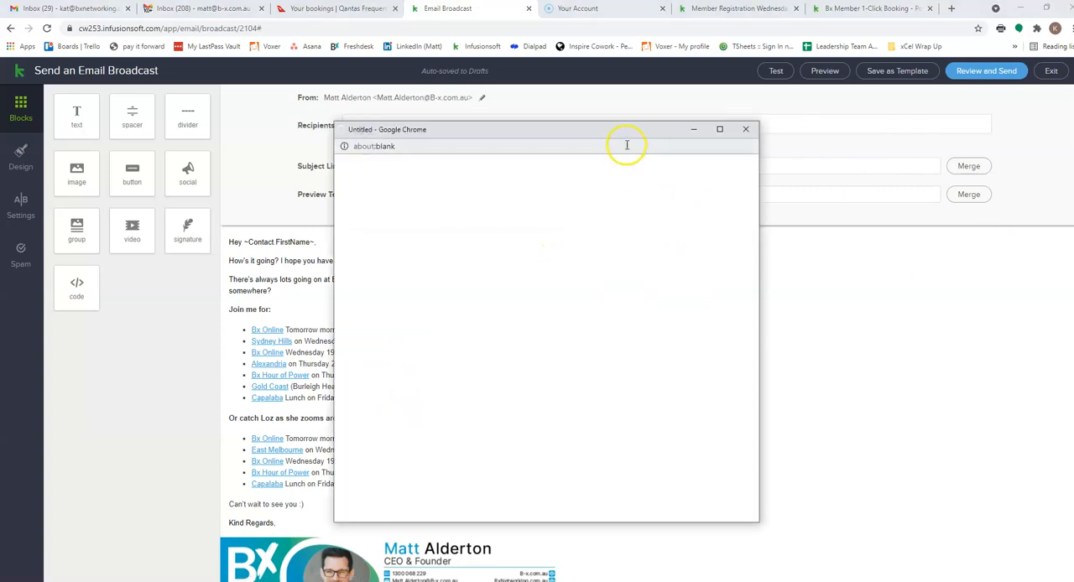
{"action": "left_click_drag", "start_coordinate": [623, 134], "coordinate": [714, 51]}
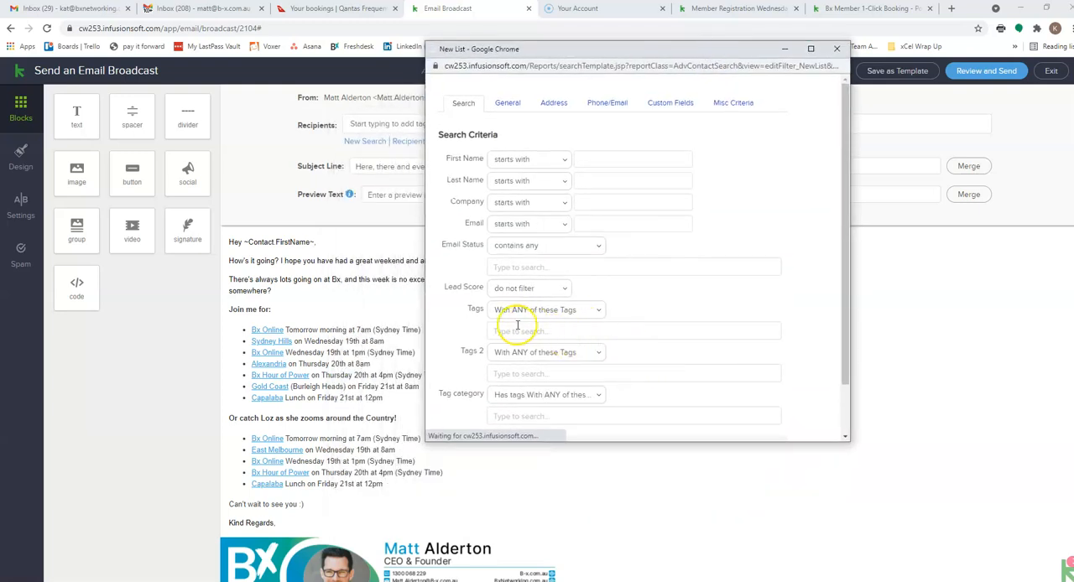
- Search for contacts tagged "Membership -> Current BxNetworking Members" and add them as the broadcast's recipient list
{"action": "left_click", "coordinate": [470, 376]}
{"action": "left_click", "coordinate": [475, 341]}
{"action": "left_click", "coordinate": [470, 324]}
{"action": "left_click", "coordinate": [475, 324]}
{"action": "left_click", "coordinate": [473, 325]}
{"action": "left_click", "coordinate": [458, 383]}
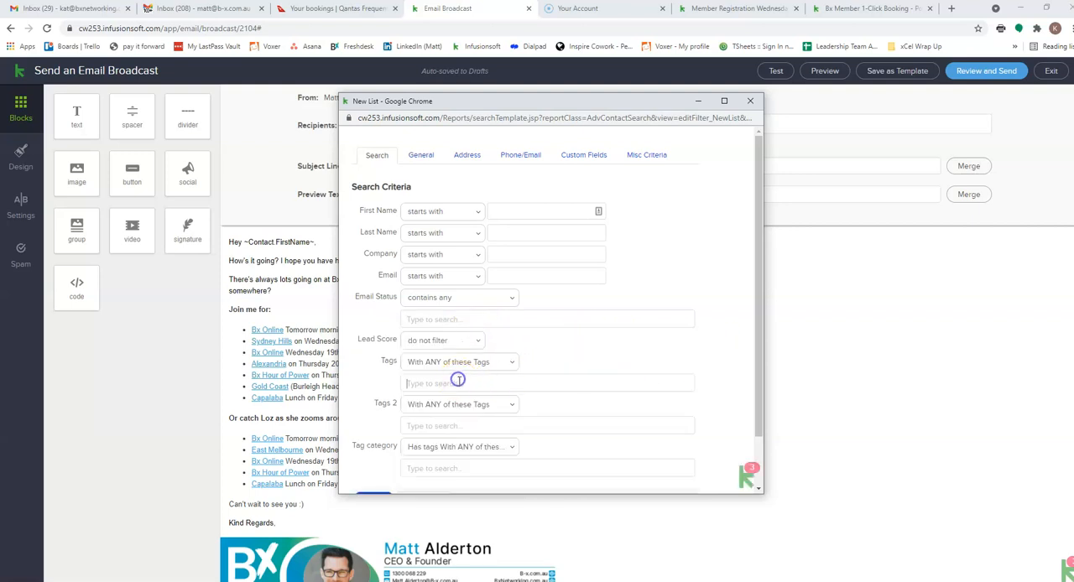
{"action": "scroll", "coordinate": [713, 386], "scroll_direction": "down", "scroll_amount": 1}
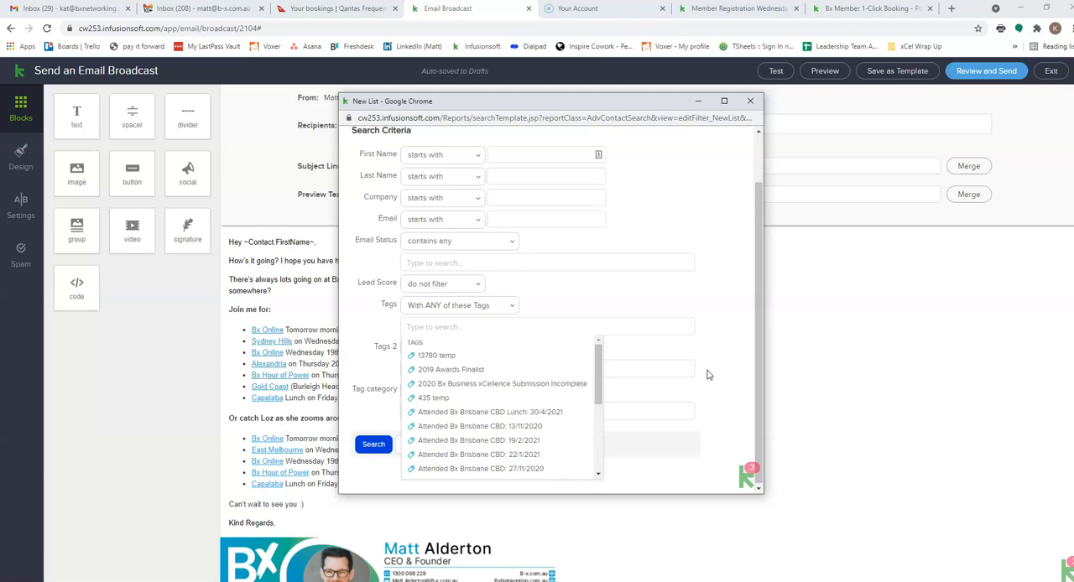
{"action": "left_click_drag", "start_coordinate": [574, 100], "coordinate": [611, 86]}
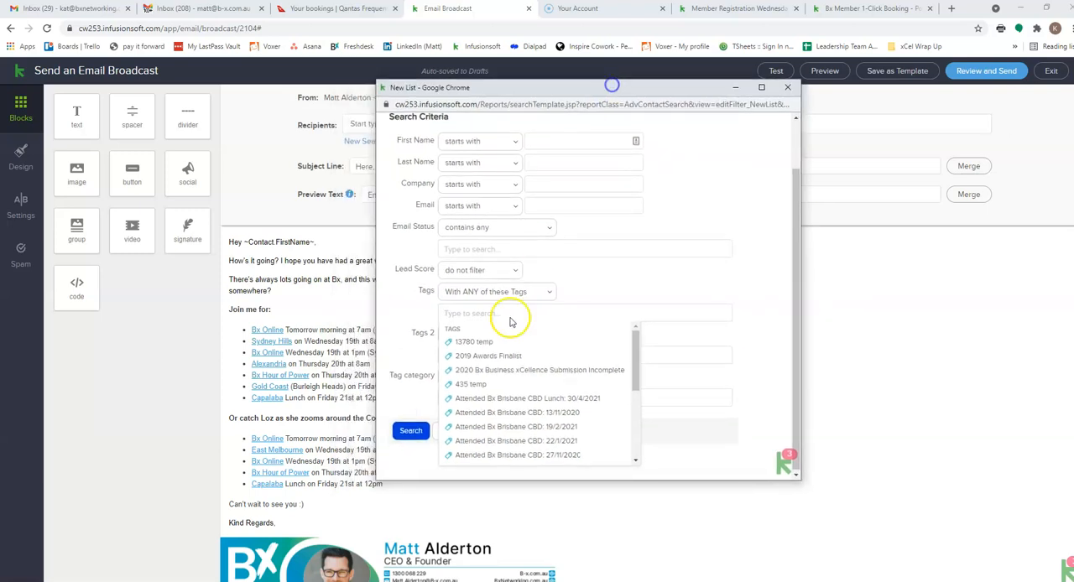
{"action": "left_click", "coordinate": [472, 313]}
{"action": "type", "text": "curren"}
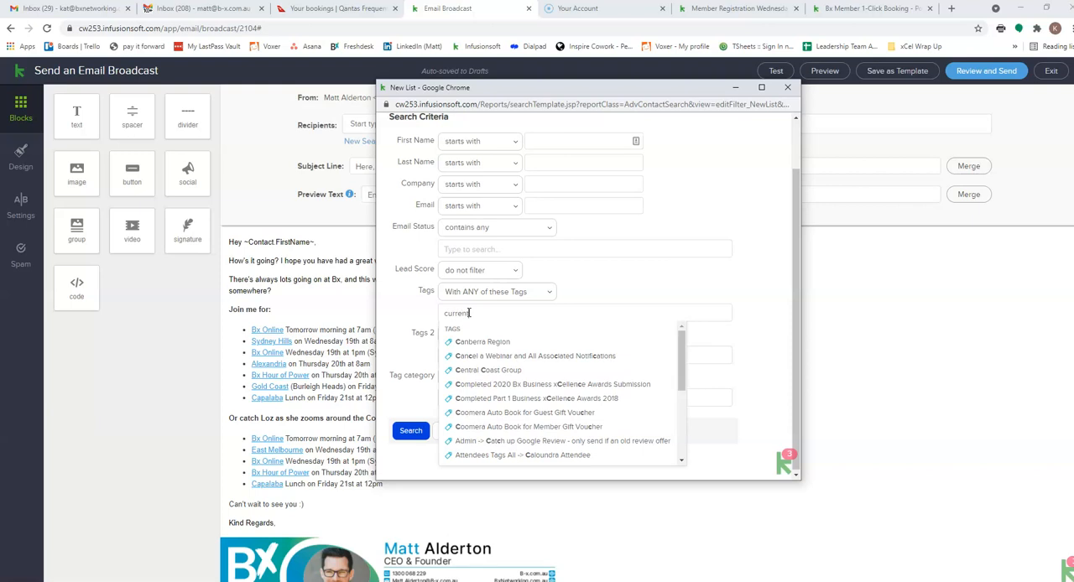
{"action": "type", "text": "t"}
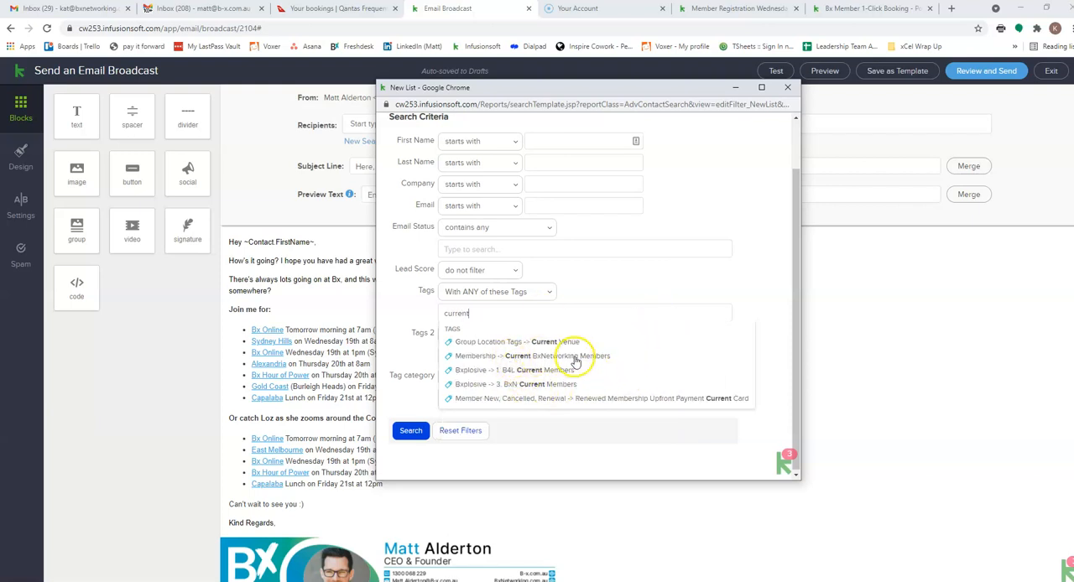
{"action": "left_click", "coordinate": [525, 358]}
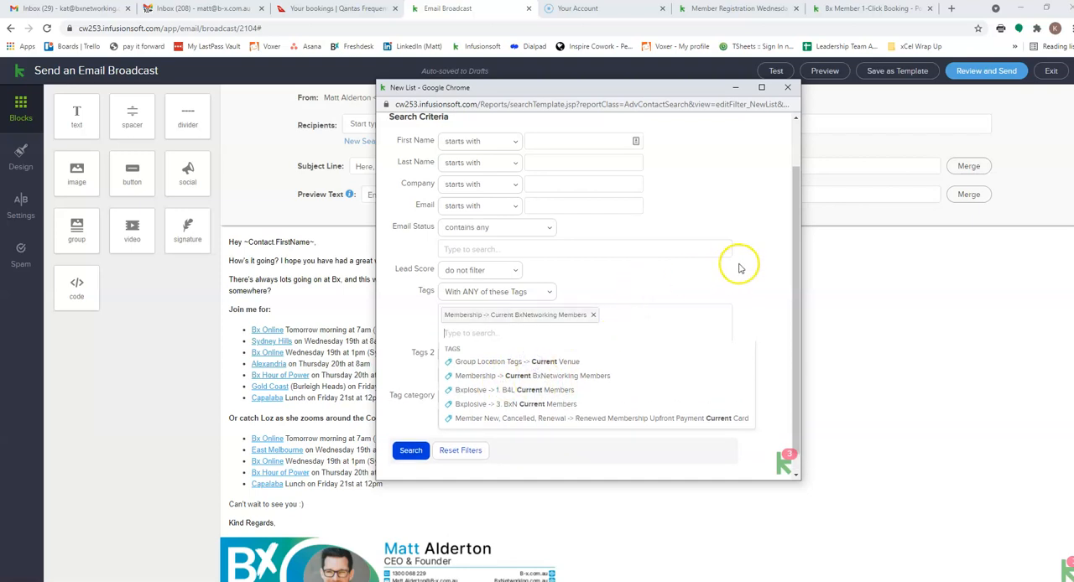
{"action": "left_click", "coordinate": [761, 277]}
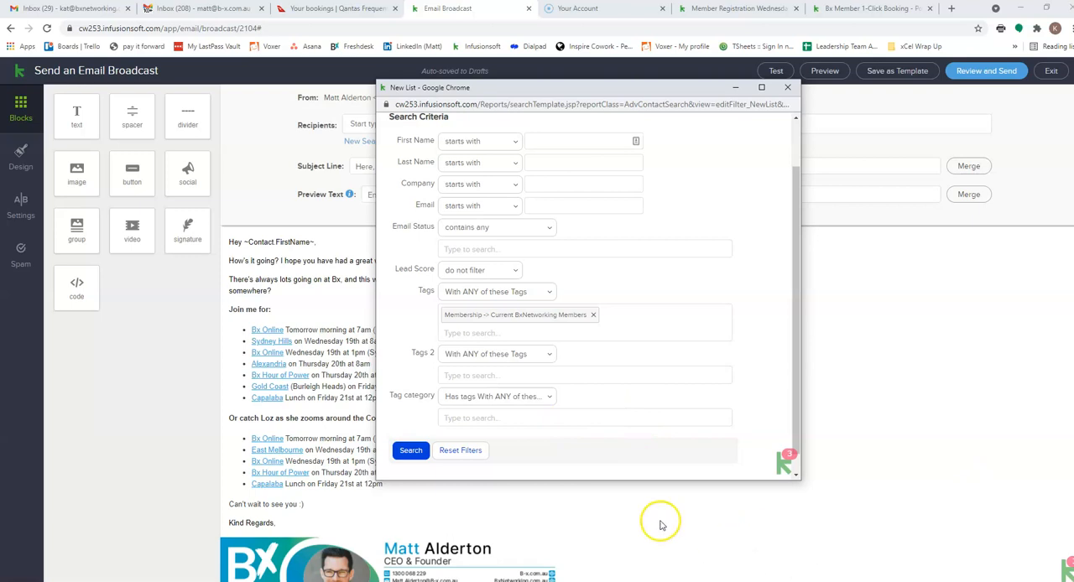
{"action": "left_click", "coordinate": [409, 454]}
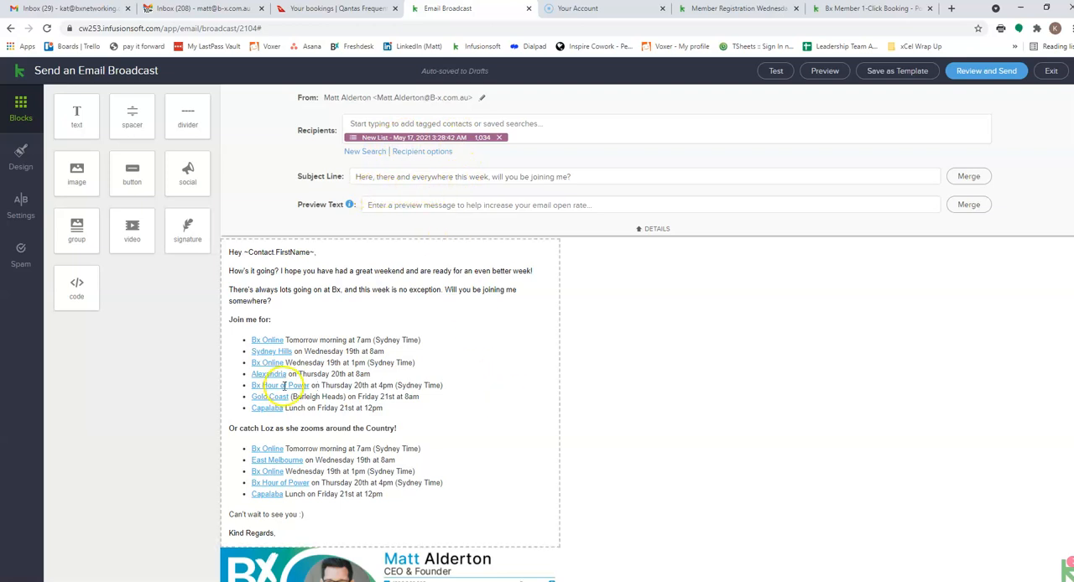
- Send a test of the broadcast to the sender's user entry with the first-name-only email address
{"action": "scroll", "coordinate": [335, 453], "scroll_direction": "down", "scroll_amount": 1}
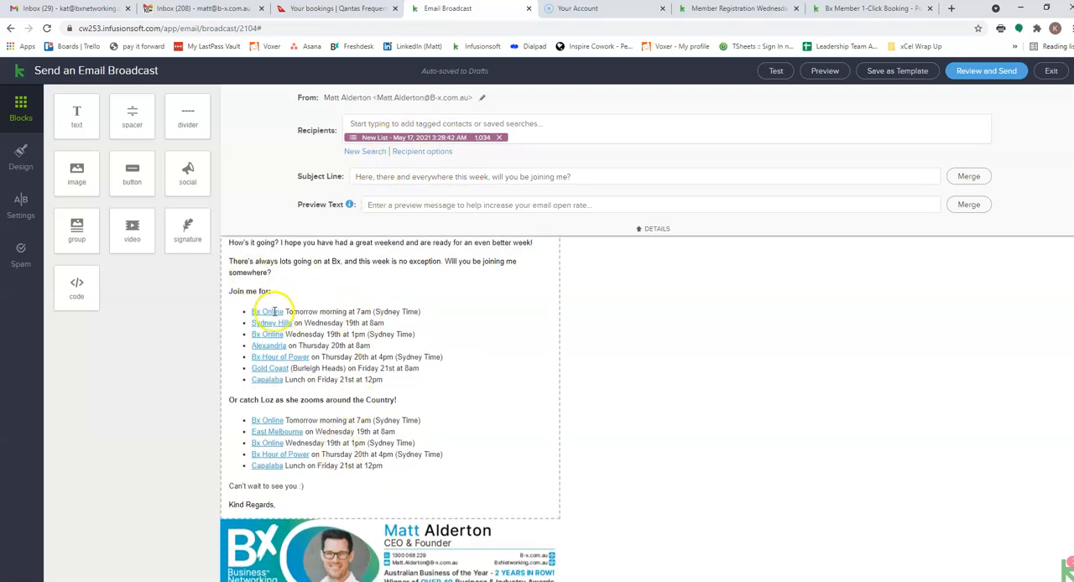
{"action": "scroll", "coordinate": [651, 436], "scroll_direction": "up", "scroll_amount": 1}
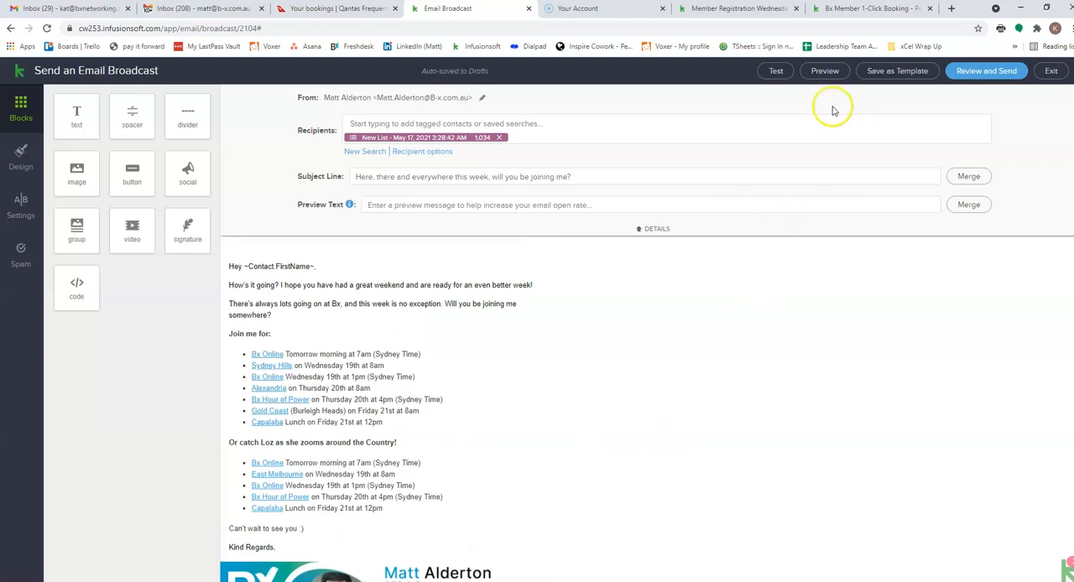
{"action": "left_click", "coordinate": [776, 71]}
{"action": "left_click", "coordinate": [639, 105]}
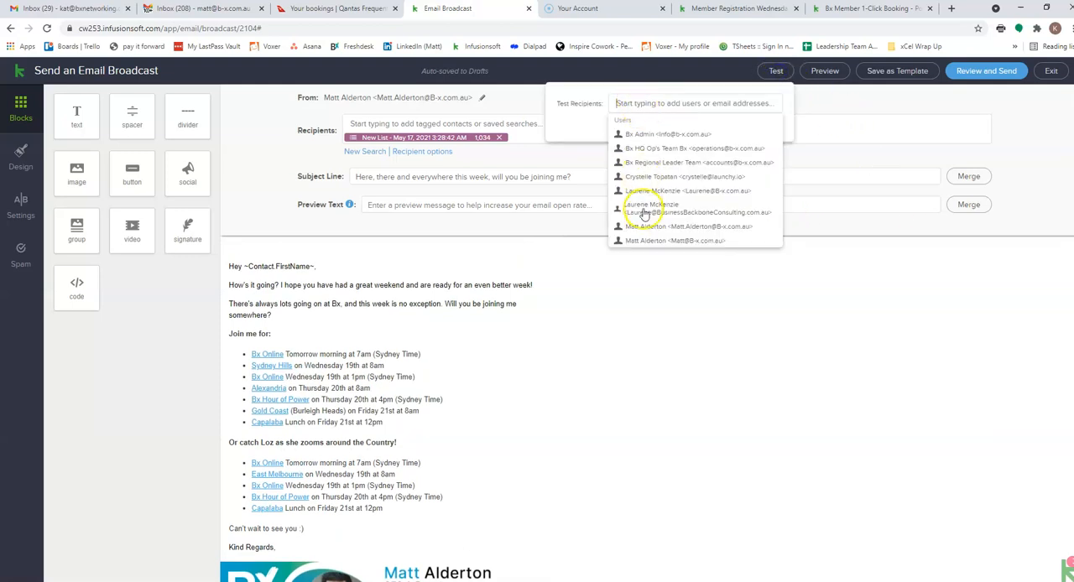
{"action": "left_click", "coordinate": [670, 242]}
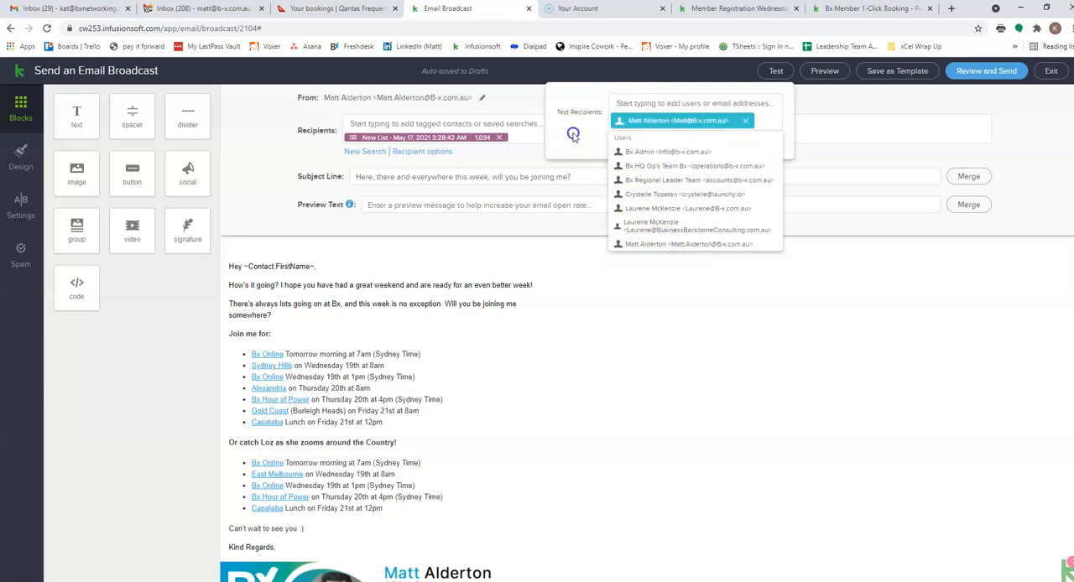
{"action": "left_click", "coordinate": [766, 143]}
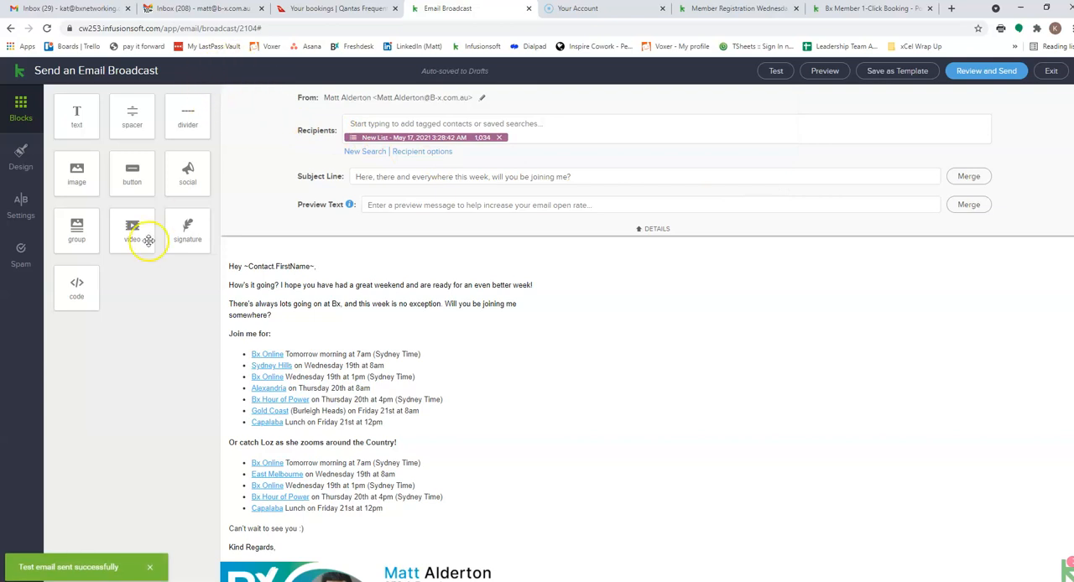
- Switch to the sender's Gmail mailbox, move it into its own window, show All Mail and open the test broadcast email
{"action": "left_click", "coordinate": [181, 12]}
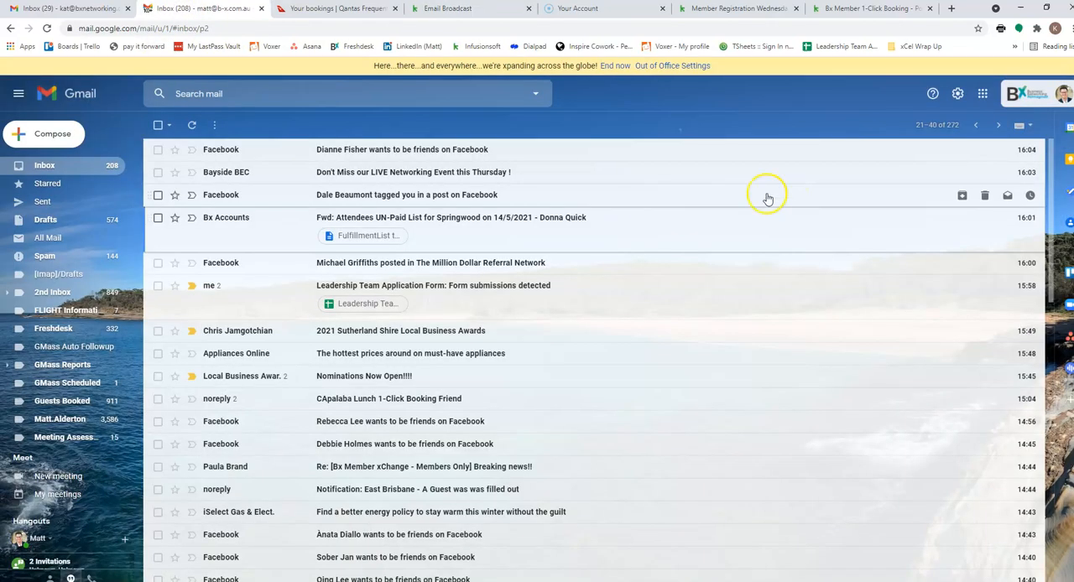
{"action": "left_click", "coordinate": [191, 125]}
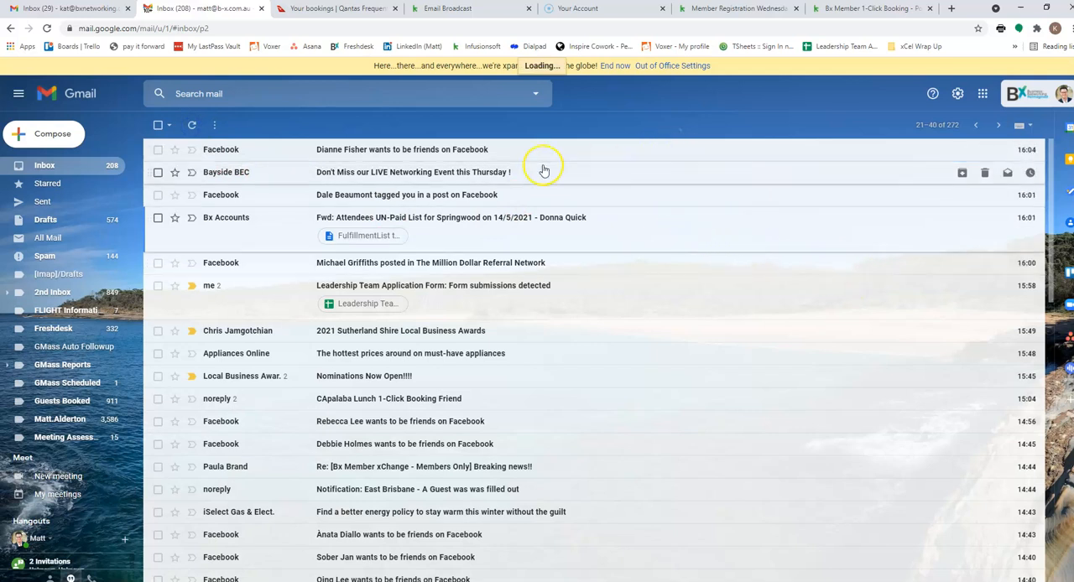
{"action": "left_click_drag", "start_coordinate": [201, 11], "coordinate": [216, 41]}
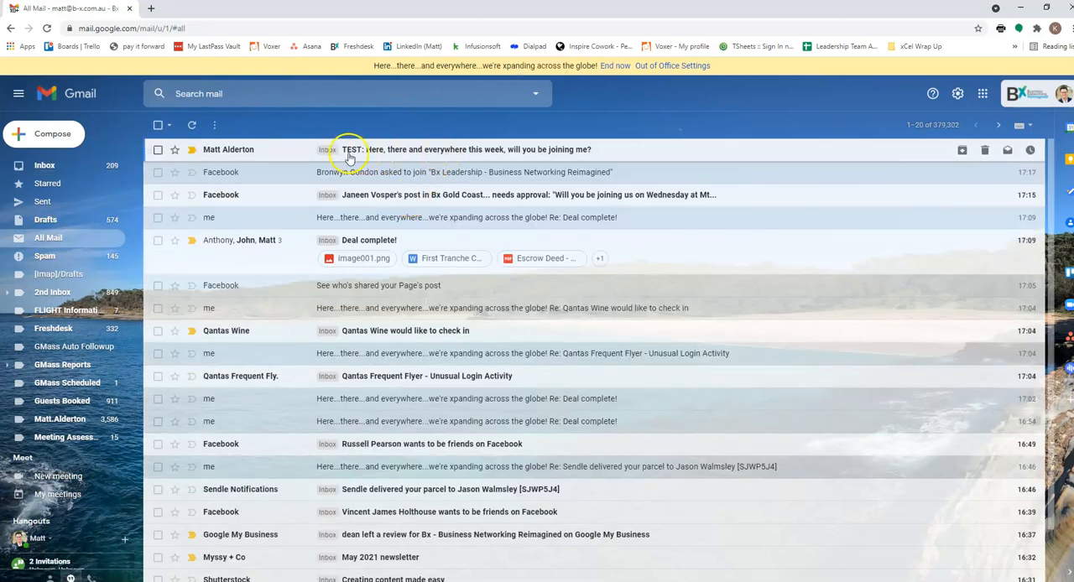
{"action": "left_click", "coordinate": [457, 151]}
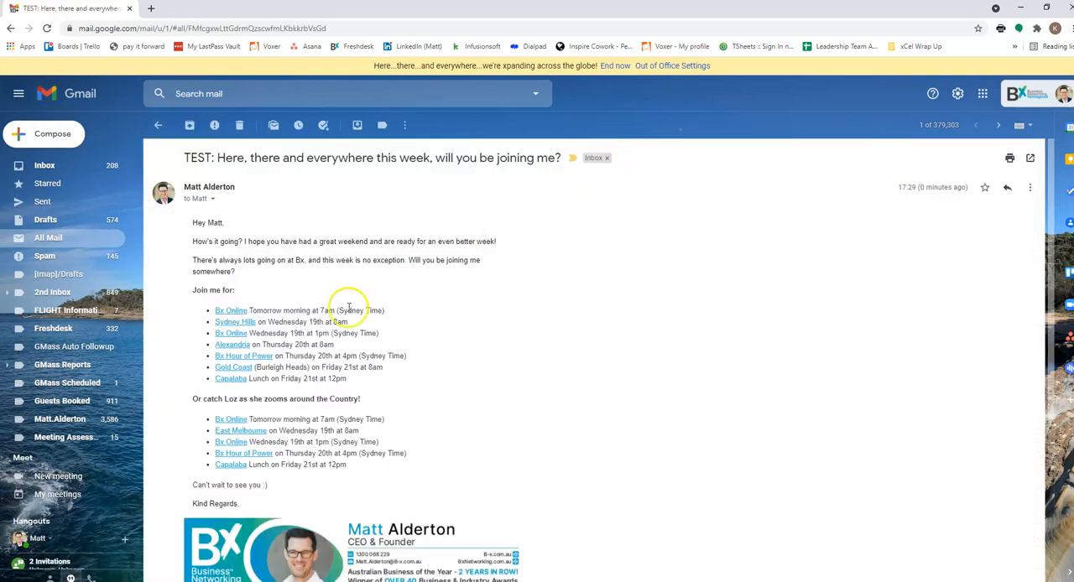
- Open every event link of the "Join me for" list, from Bx Online to Capalaba, in separate browser tabs
{"action": "right_click", "coordinate": [239, 322]}
{"action": "left_click", "coordinate": [285, 315]}
{"action": "right_click", "coordinate": [238, 333]}
{"action": "left_click", "coordinate": [256, 336]}
{"action": "right_click", "coordinate": [241, 344]}
{"action": "left_click", "coordinate": [254, 346]}
{"action": "right_click", "coordinate": [247, 353]}
{"action": "left_click", "coordinate": [270, 365]}
{"action": "right_click", "coordinate": [264, 360]}
{"action": "left_click", "coordinate": [268, 368]}
{"action": "right_click", "coordinate": [252, 364]}
{"action": "left_click", "coordinate": [244, 361]}
{"action": "right_click", "coordinate": [255, 370]}
{"action": "left_click", "coordinate": [261, 377]}
{"action": "right_click", "coordinate": [236, 377]}
{"action": "left_click", "coordinate": [251, 383]}
- Open every event link of the "Or catch Loz" list, from Bx Online to Capalaba, in separate browser tabs
{"action": "right_click", "coordinate": [232, 421]}
{"action": "left_click", "coordinate": [249, 428]}
{"action": "right_click", "coordinate": [247, 432]}
{"action": "left_click", "coordinate": [265, 438]}
{"action": "right_click", "coordinate": [236, 442]}
{"action": "left_click", "coordinate": [245, 449]}
{"action": "left_click", "coordinate": [265, 463]}
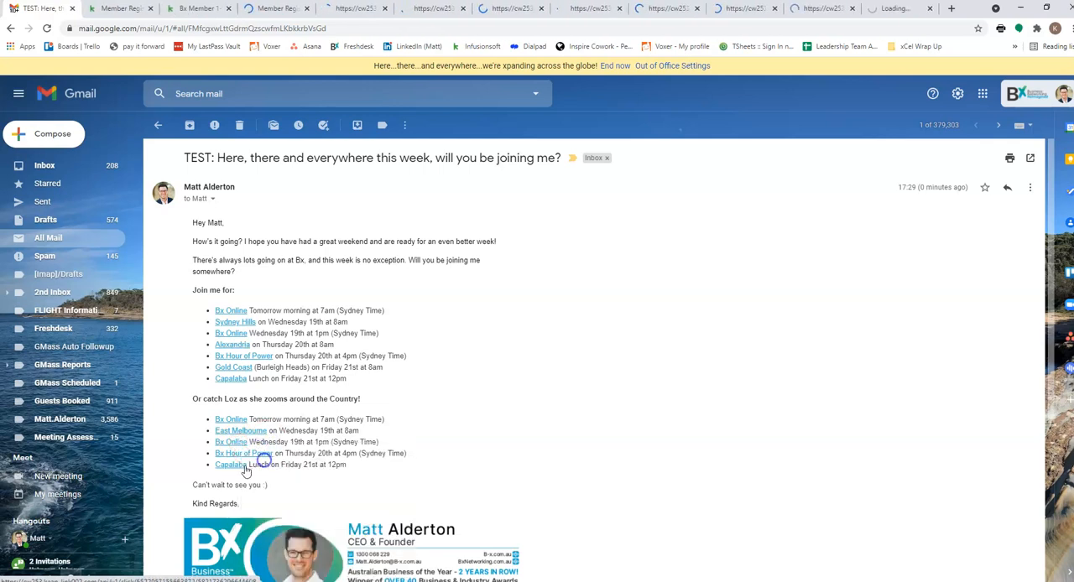
{"action": "right_click", "coordinate": [242, 344]}
{"action": "left_click", "coordinate": [296, 349]}
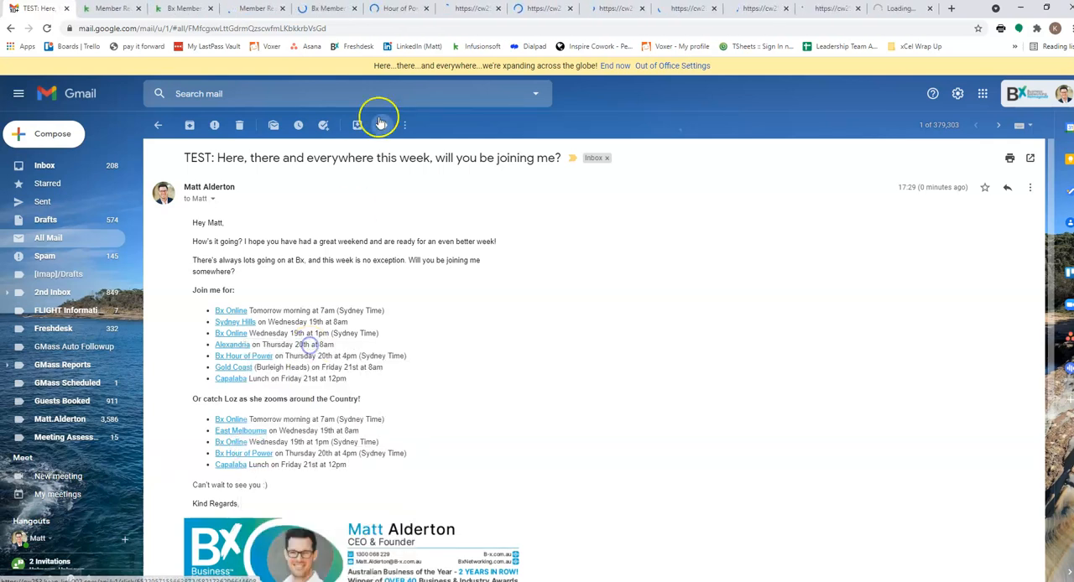
- Separate the Gmail tab from the link tabs and check each booking page from the "Join me for" list, Bx Online to Capalaba
{"action": "left_click_drag", "start_coordinate": [38, 10], "coordinate": [0, 138]}
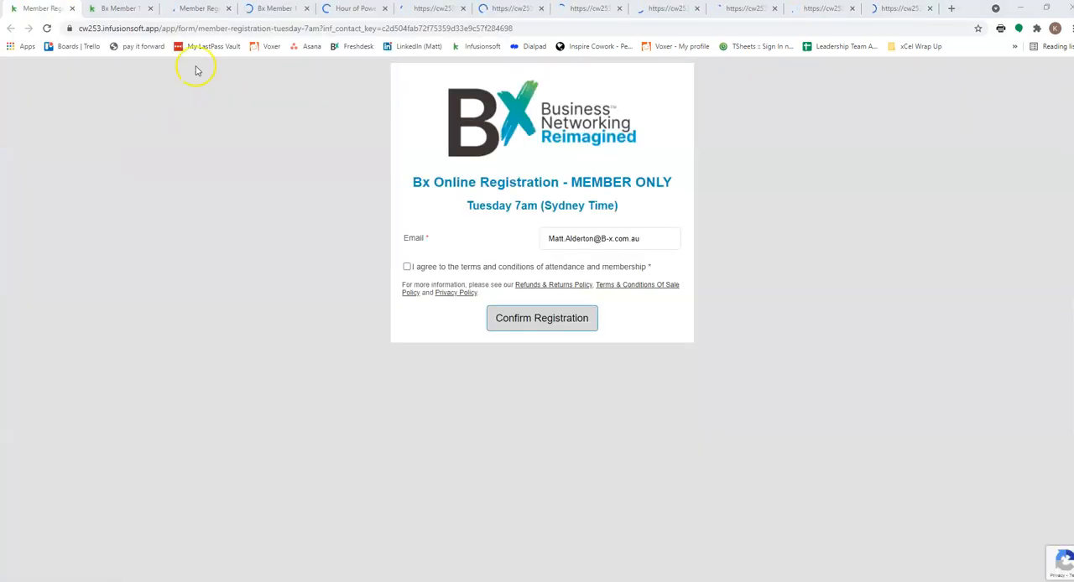
{"action": "left_click", "coordinate": [115, 8]}
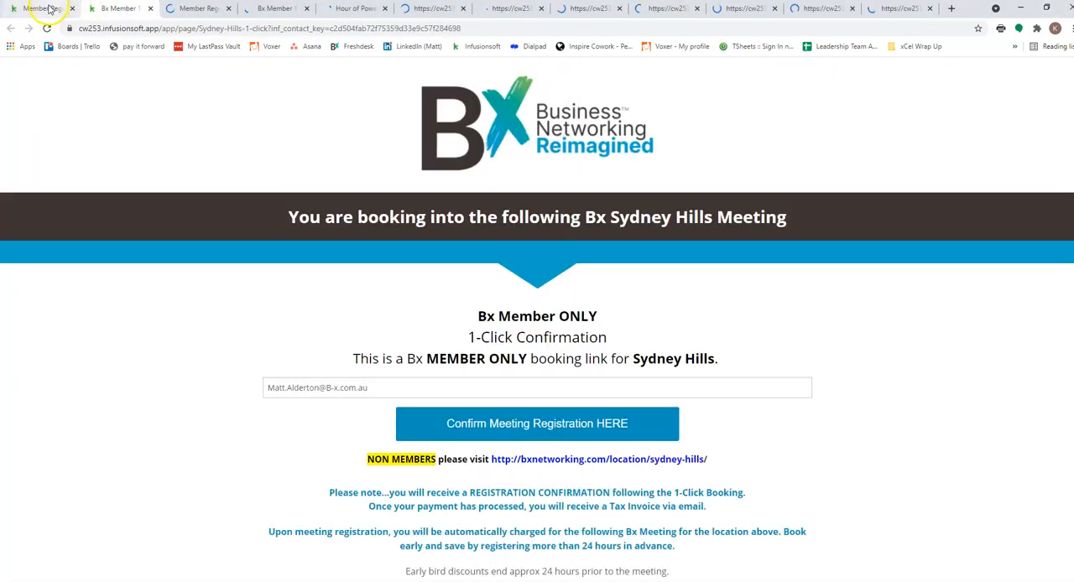
{"action": "left_click", "coordinate": [43, 8]}
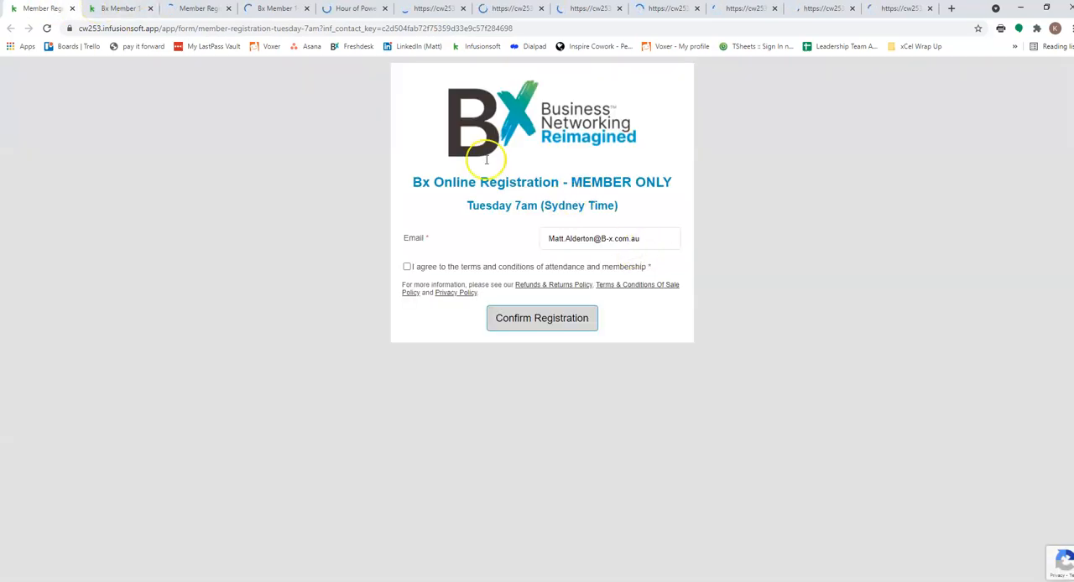
{"action": "left_click", "coordinate": [98, 9]}
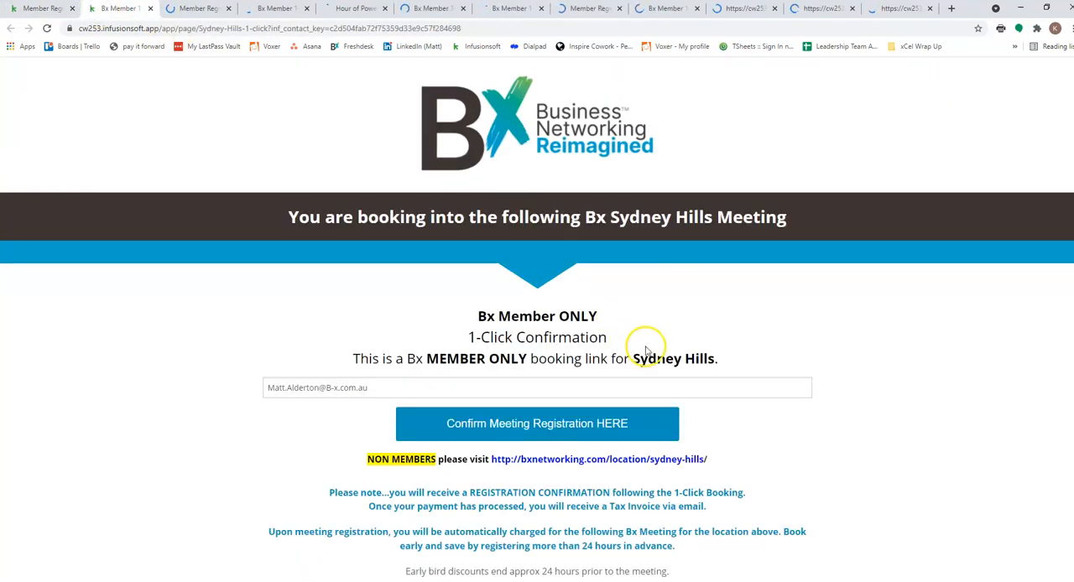
{"action": "left_click", "coordinate": [181, 11]}
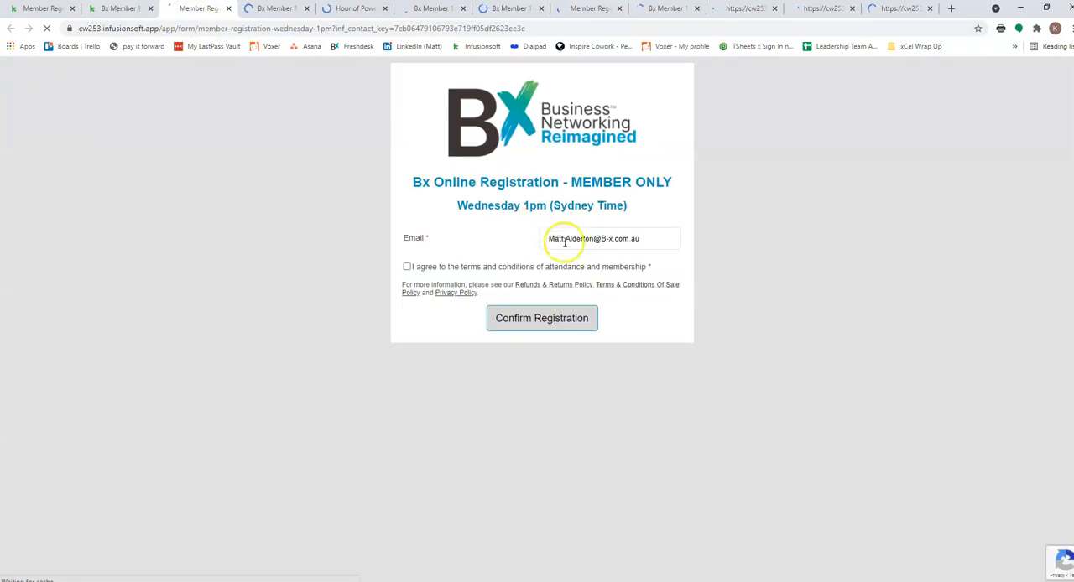
{"action": "left_click", "coordinate": [277, 9]}
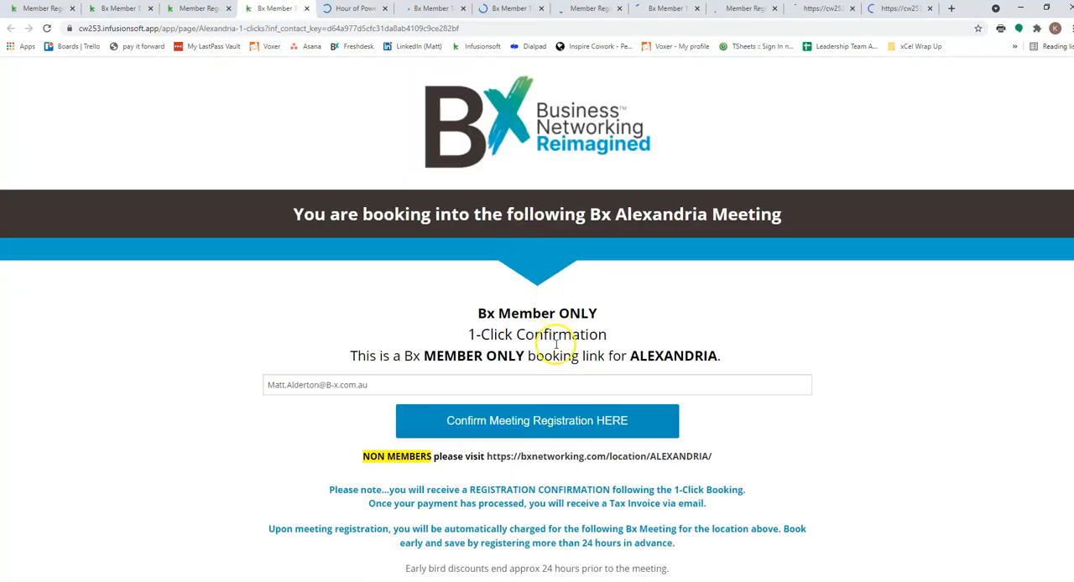
{"action": "left_click", "coordinate": [359, 9]}
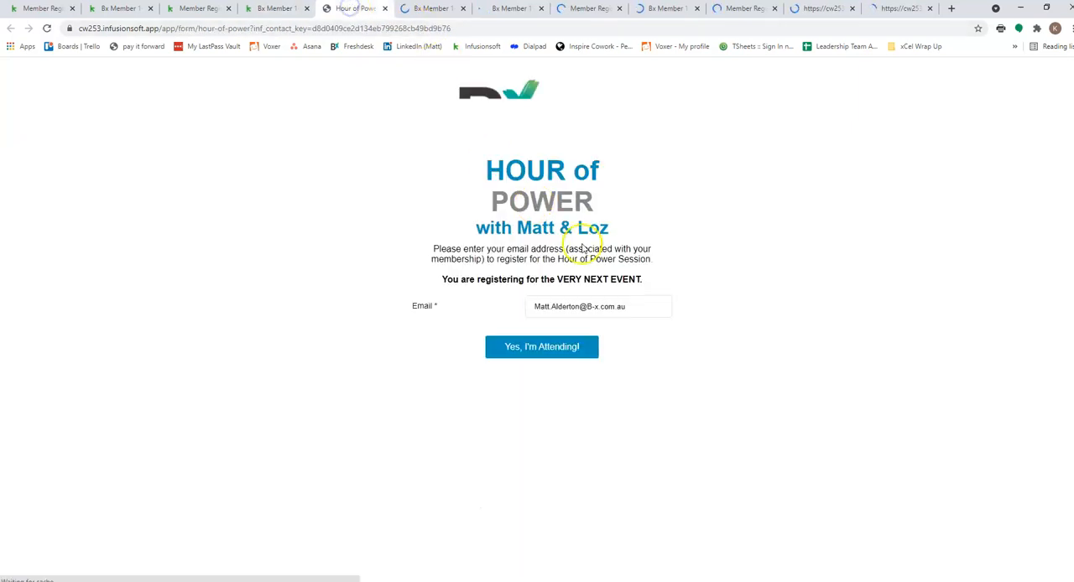
{"action": "left_click", "coordinate": [432, 8]}
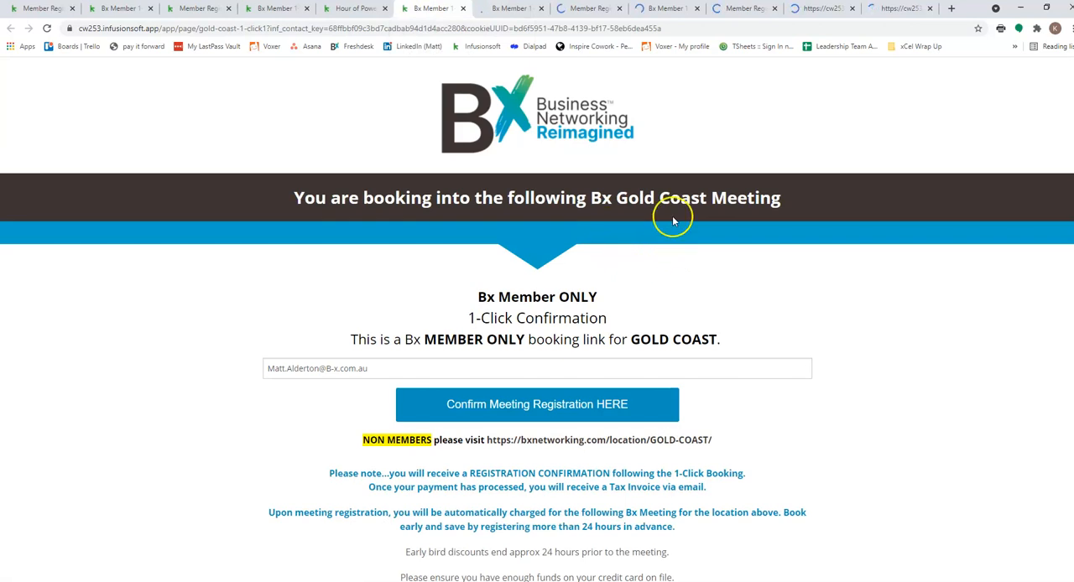
{"action": "left_click", "coordinate": [504, 9]}
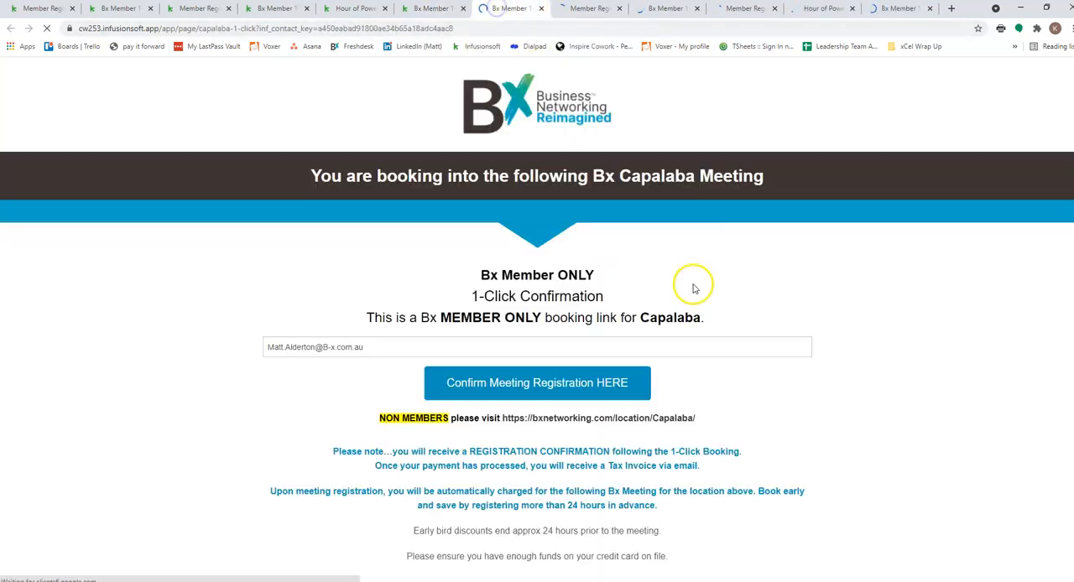
- Check each booking page from the second event list, Bx Online to Capalaba, and close the window of link tabs
{"action": "left_click", "coordinate": [603, 10]}
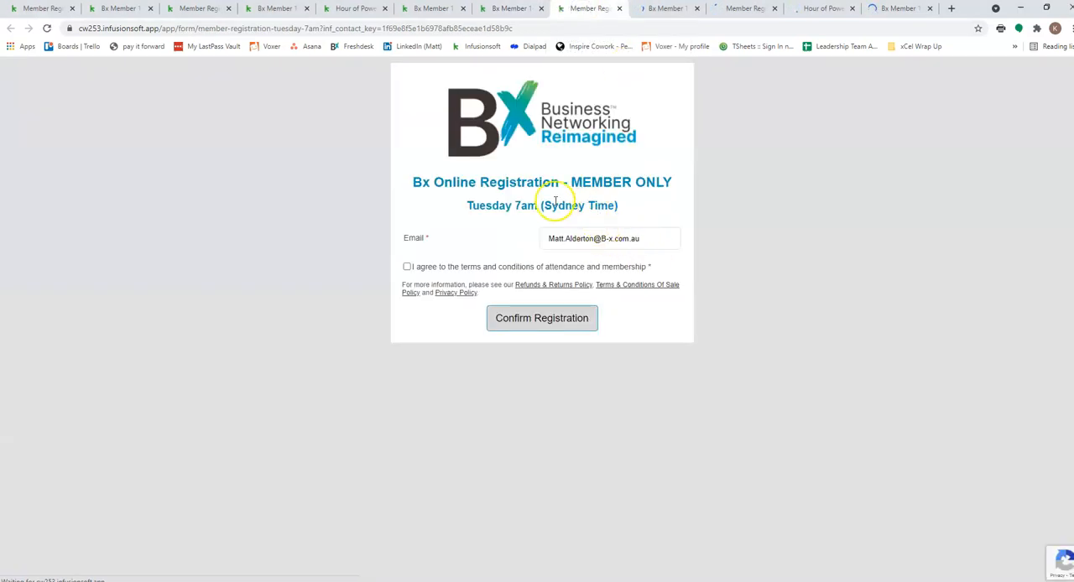
{"action": "left_click", "coordinate": [650, 10]}
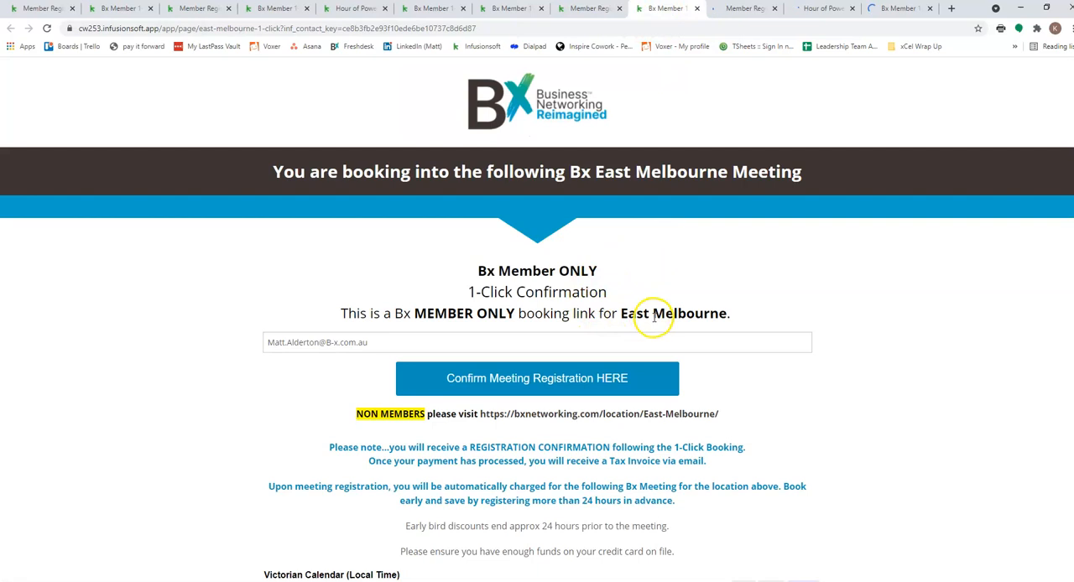
{"action": "left_click", "coordinate": [732, 10]}
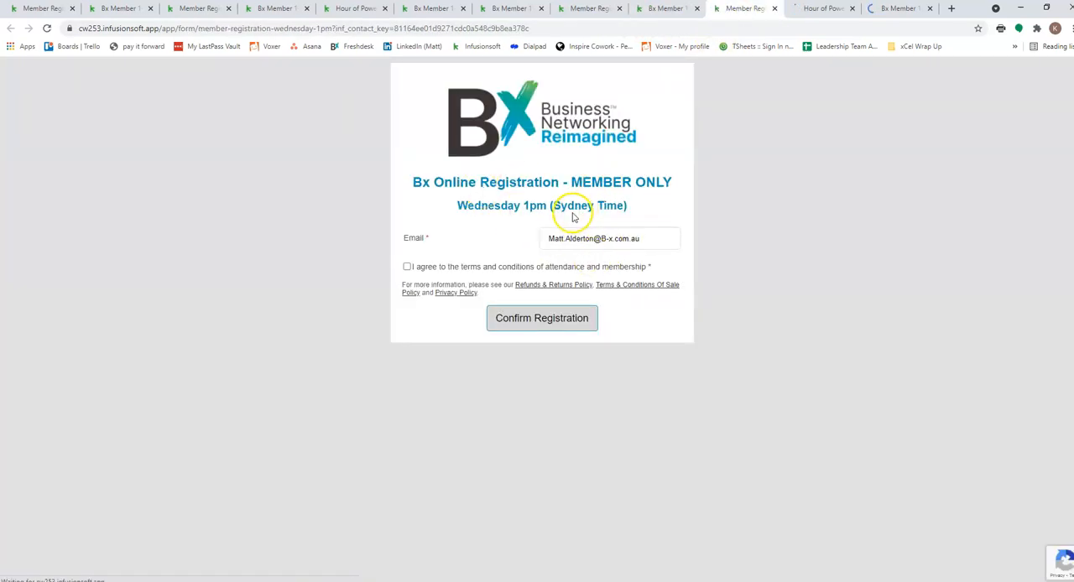
{"action": "left_click", "coordinate": [805, 10]}
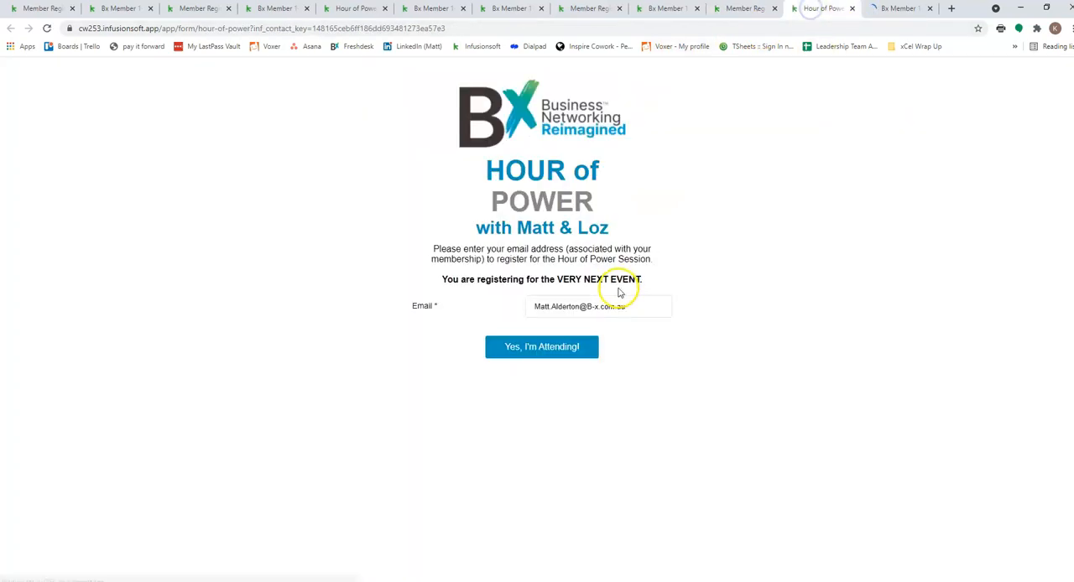
{"action": "left_click", "coordinate": [897, 10]}
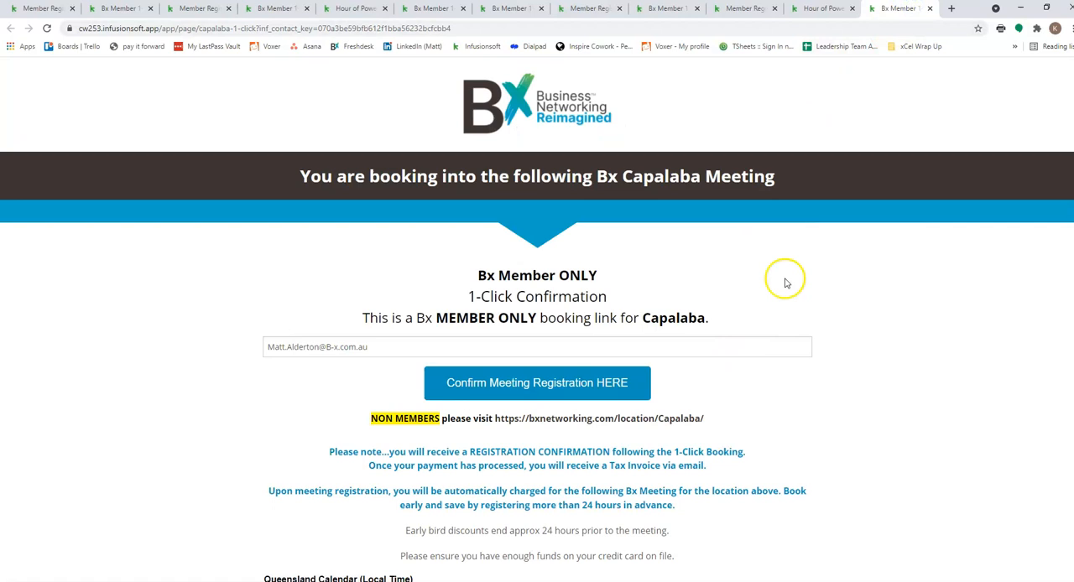
{"action": "left_click", "coordinate": [1067, 8]}
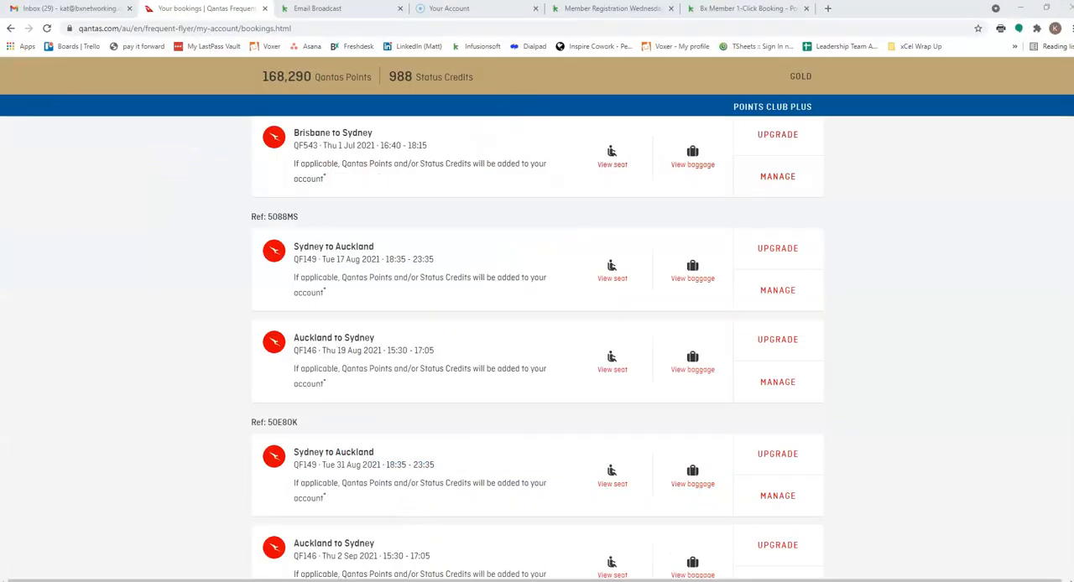
- Return to the email broadcast draft, proofread its event lists, and select Send now in the review and send options
{"action": "left_click", "coordinate": [347, 10]}
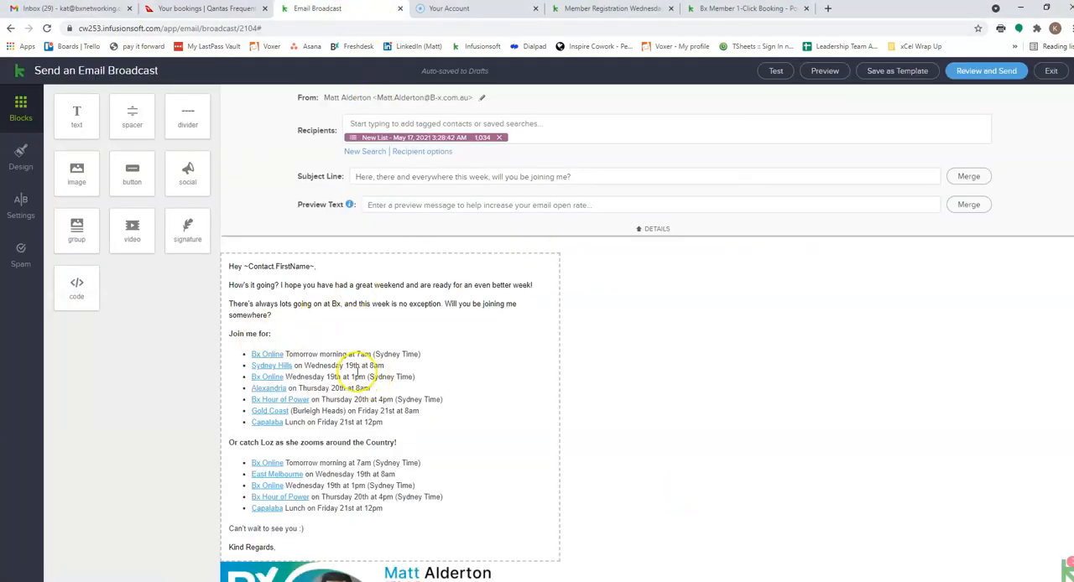
{"action": "scroll", "coordinate": [336, 380], "scroll_direction": "down", "scroll_amount": 1}
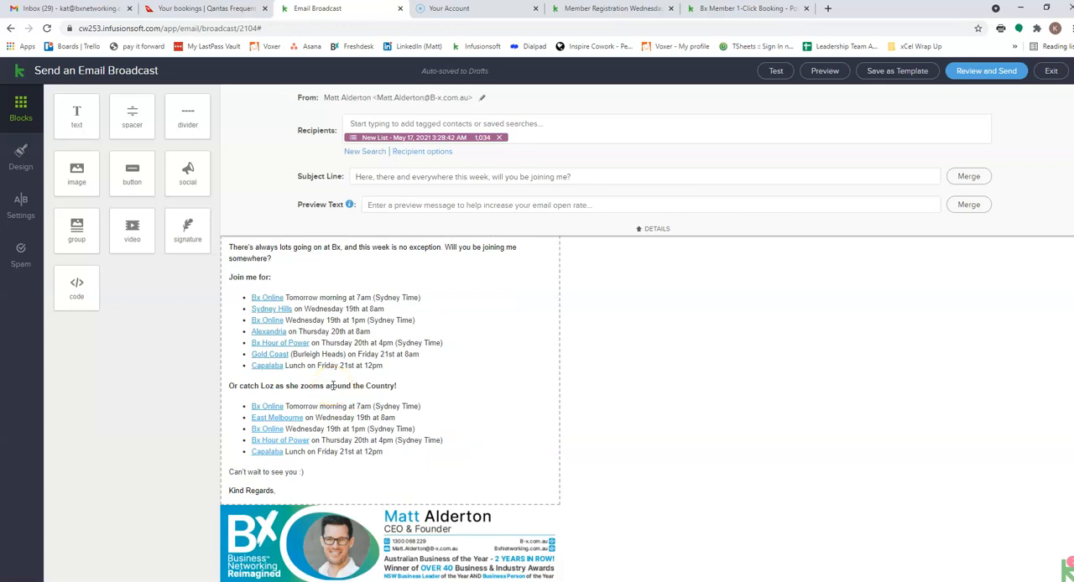
{"action": "scroll", "coordinate": [504, 377], "scroll_direction": "up", "scroll_amount": 1}
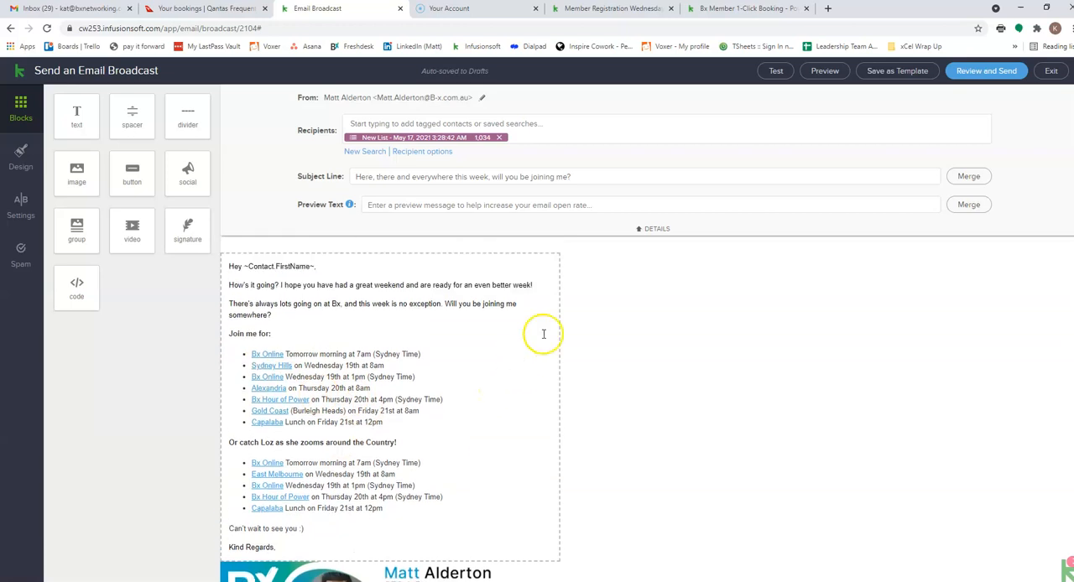
{"action": "left_click", "coordinate": [973, 72]}
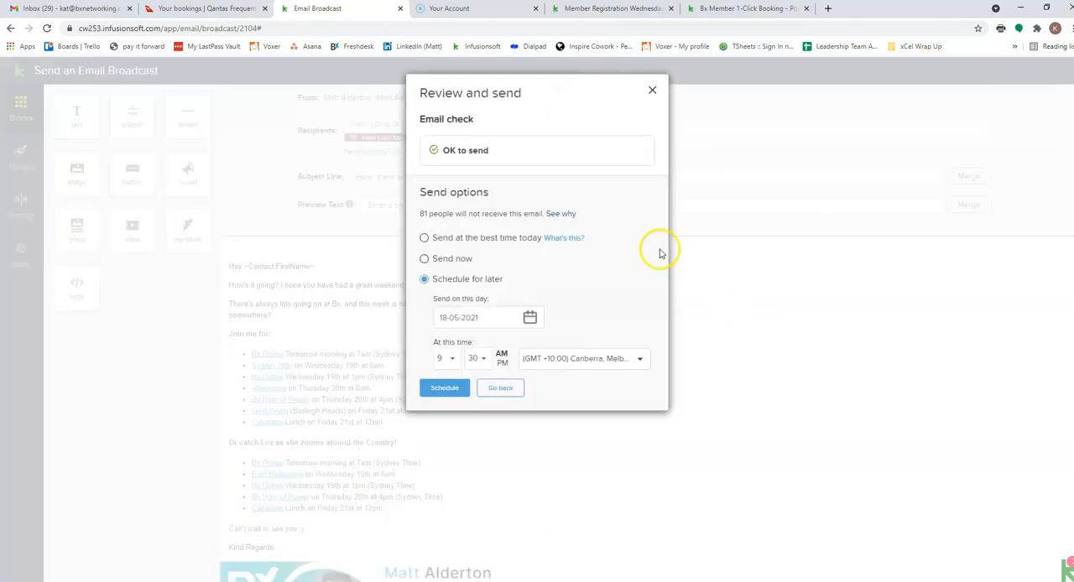
{"action": "left_click", "coordinate": [426, 258]}
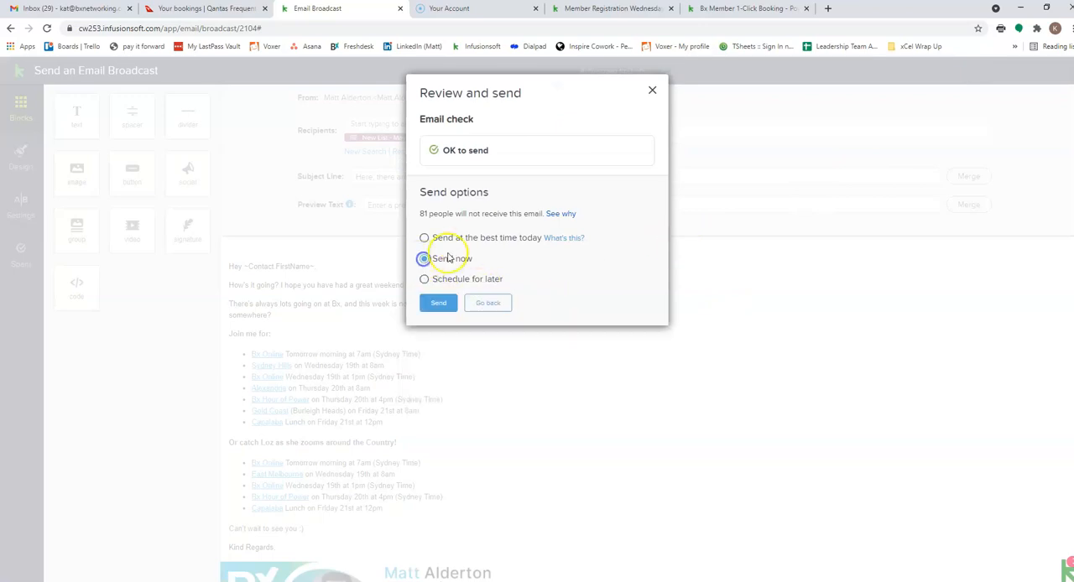
{"action": "left_click", "coordinate": [437, 306]}
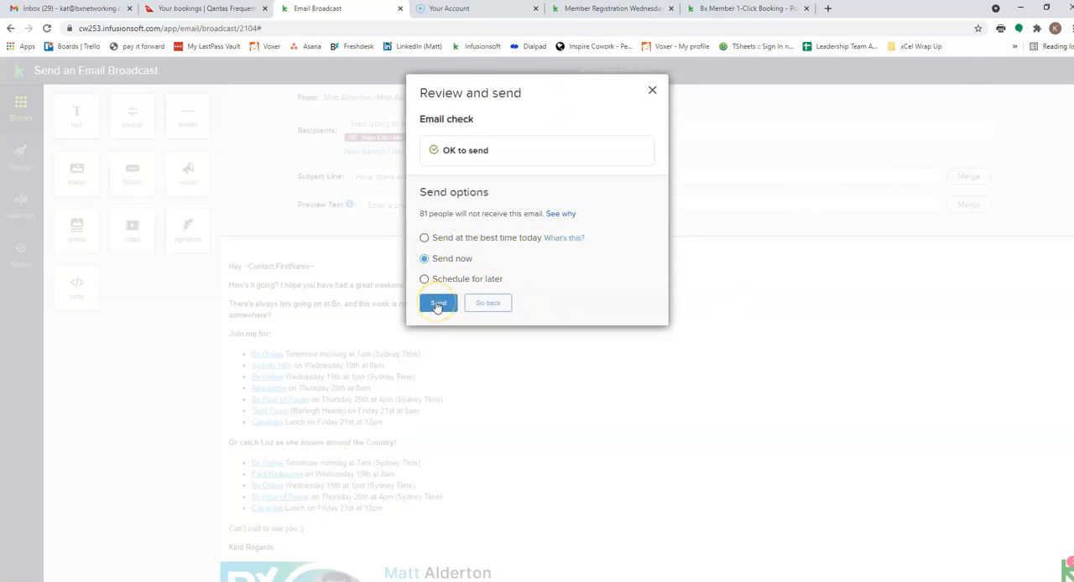
- Open the list of recipients who will not receive the email, copy the whole table with names, addresses and reasons, and close it
{"action": "left_click", "coordinate": [560, 214]}
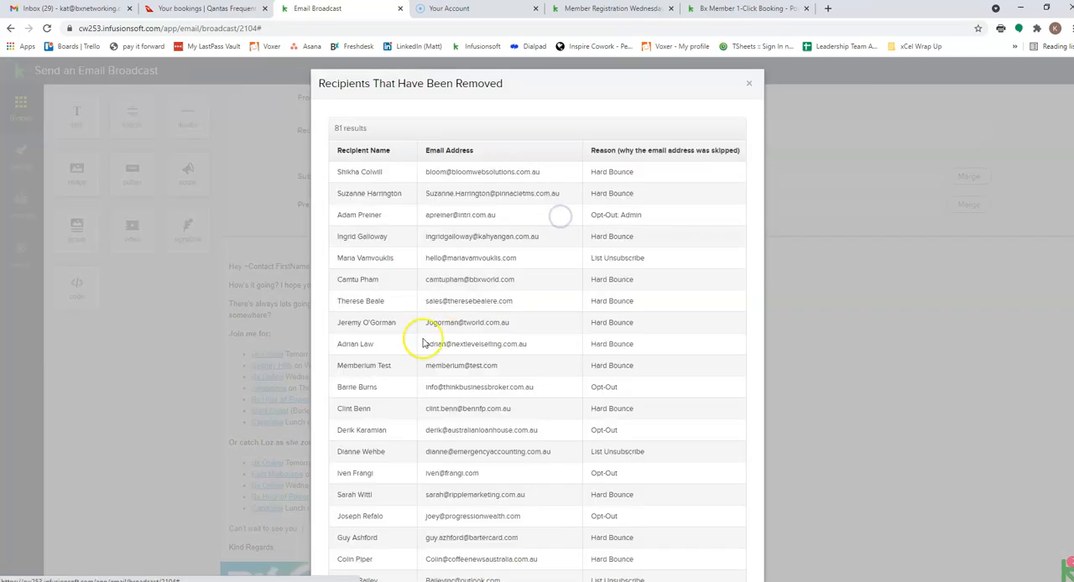
{"action": "left_click_drag", "start_coordinate": [334, 148], "coordinate": [469, 312]}
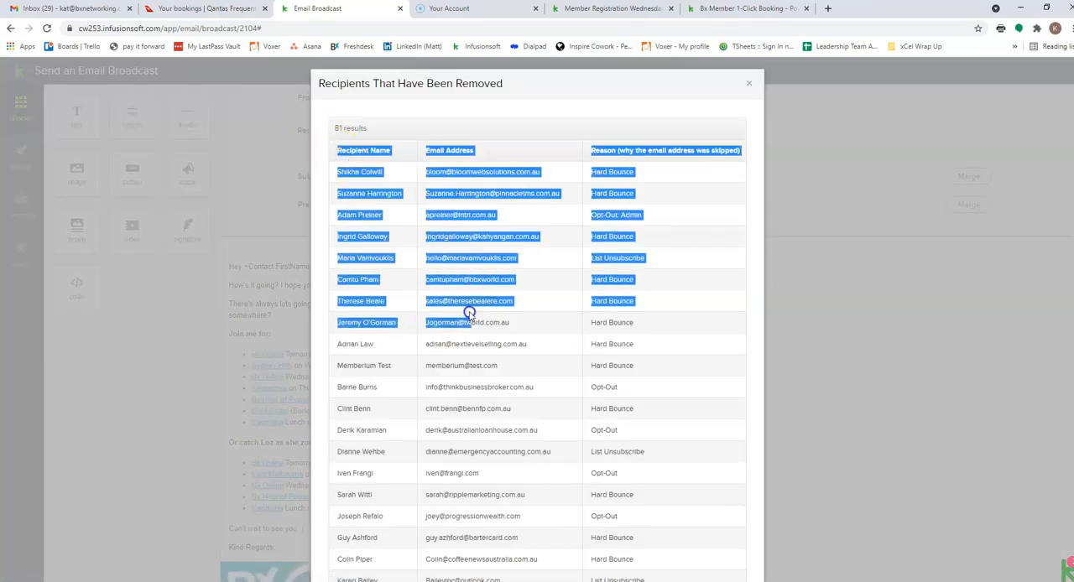
{"action": "left_click", "coordinate": [372, 181]}
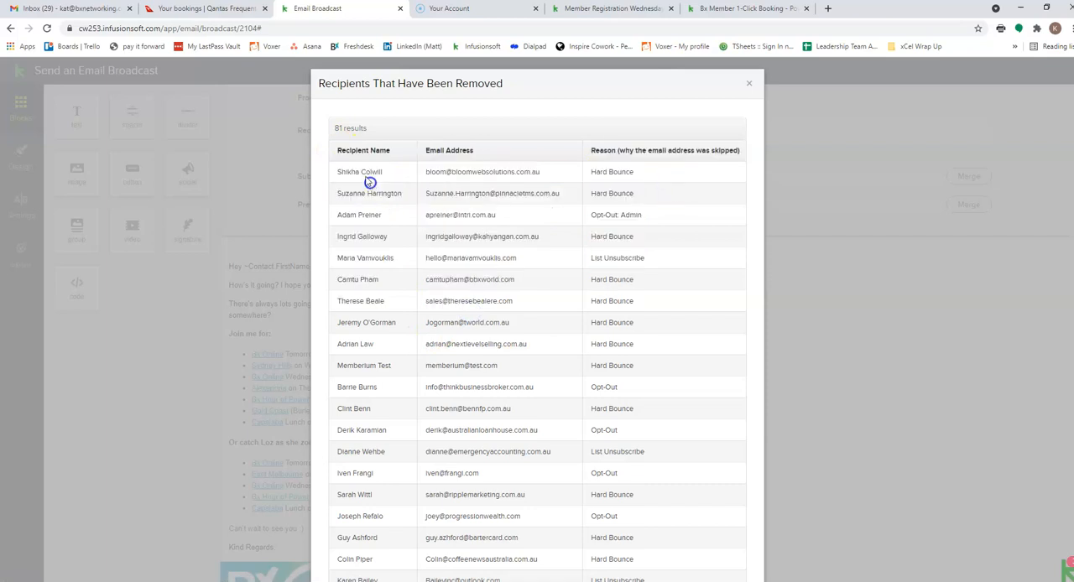
{"action": "left_click_drag", "start_coordinate": [335, 159], "coordinate": [654, 578]}
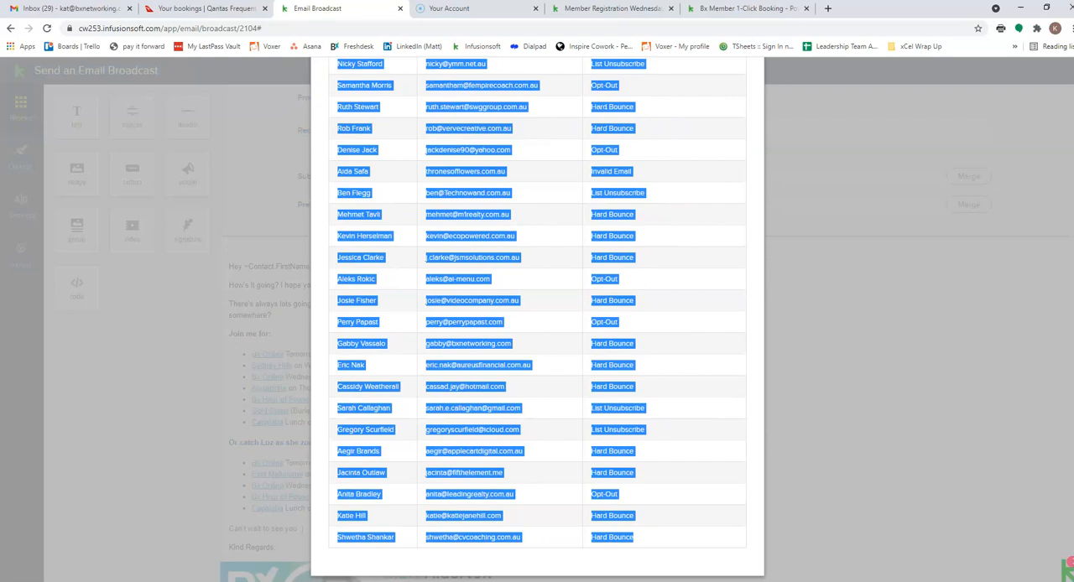
{"action": "right_click", "coordinate": [640, 542]}
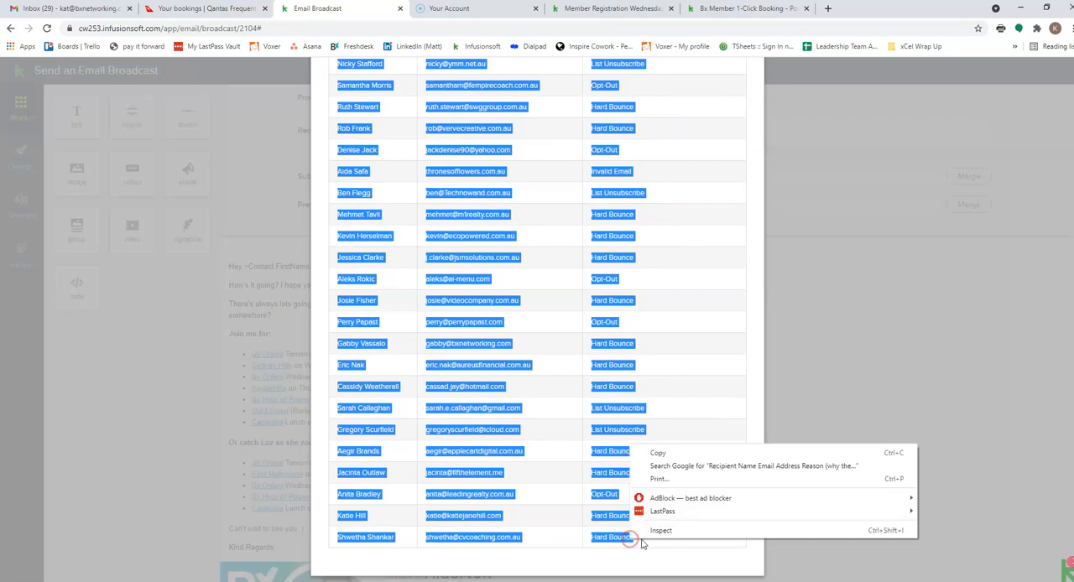
{"action": "left_click", "coordinate": [659, 447]}
{"action": "scroll", "coordinate": [748, 394], "scroll_direction": "up", "scroll_amount": 4}
{"action": "scroll", "coordinate": [748, 415], "scroll_direction": "up", "scroll_amount": 10}
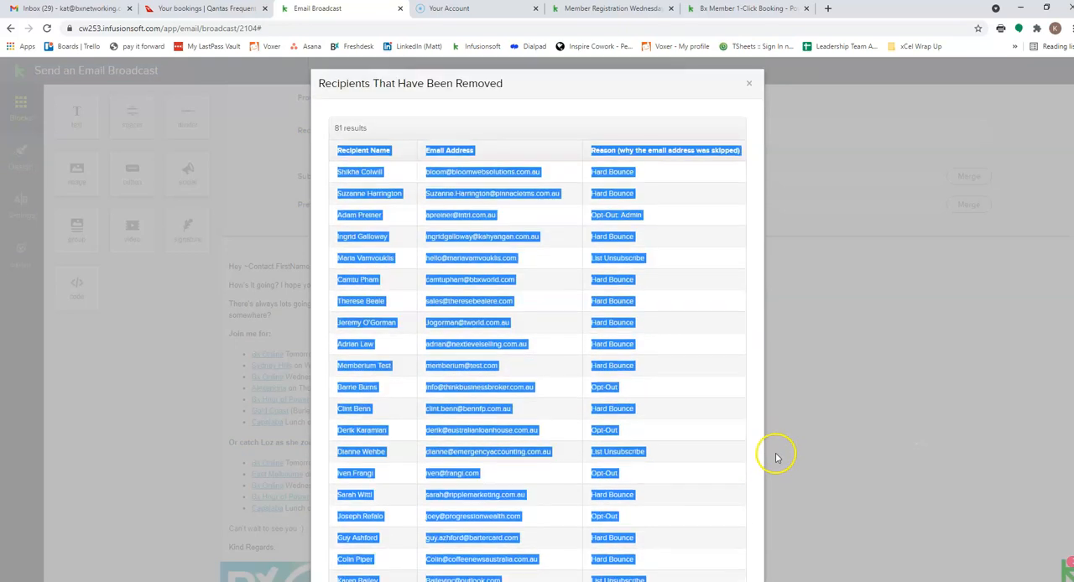
{"action": "left_click", "coordinate": [750, 85]}
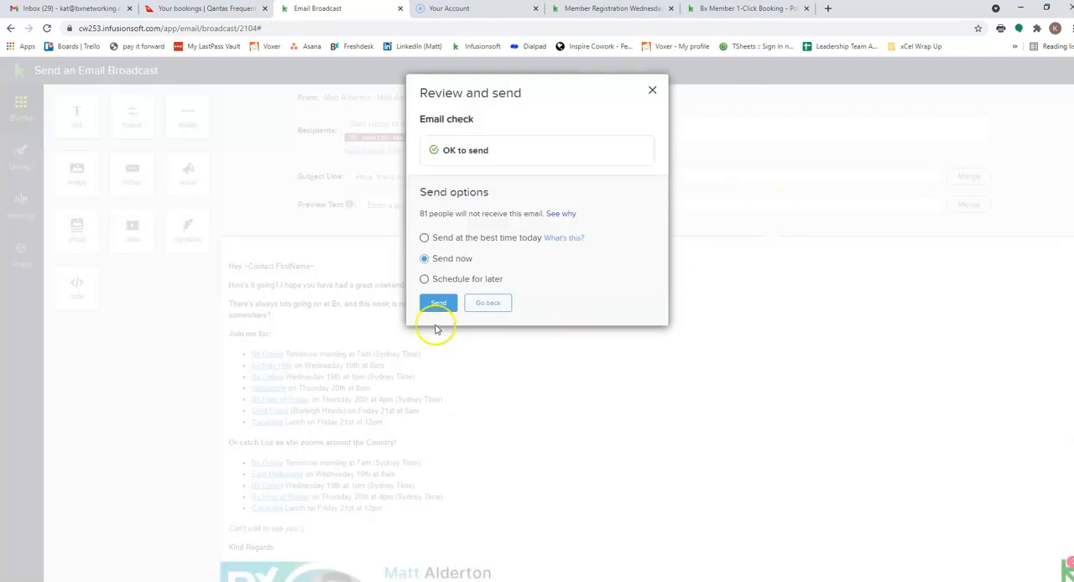
- Send the broadcast immediately and bring the sender's Gmail window with the delivered email into view
{"action": "left_click", "coordinate": [438, 303]}
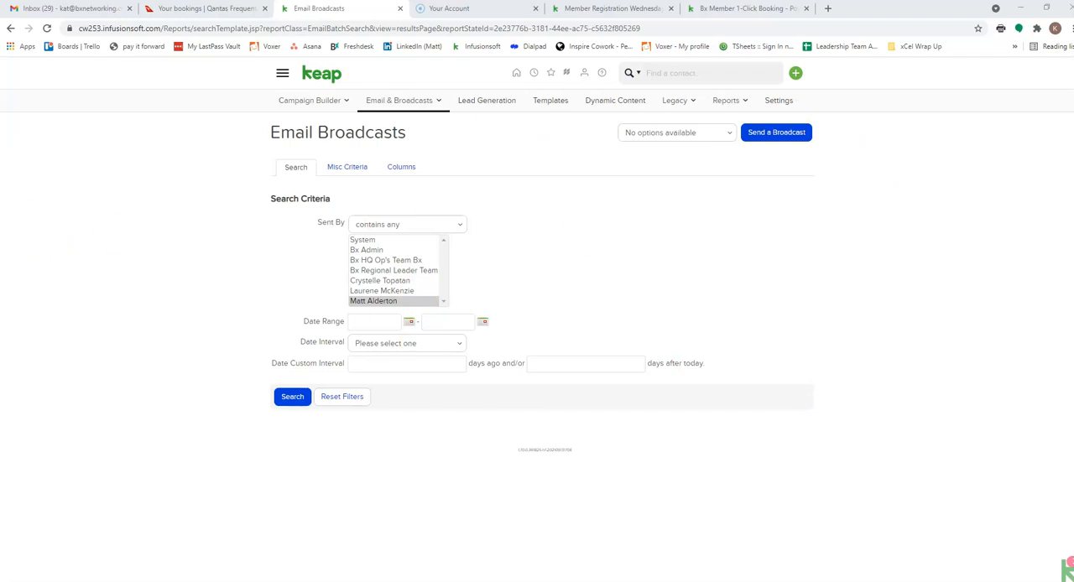
{"action": "left_click_drag", "start_coordinate": [0, 267], "coordinate": [130, 281]}
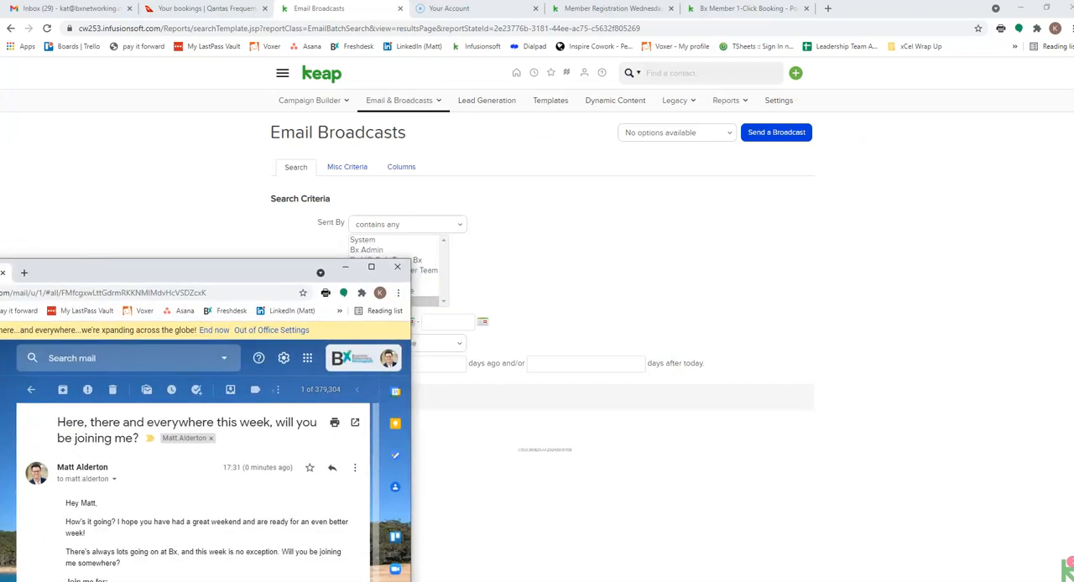